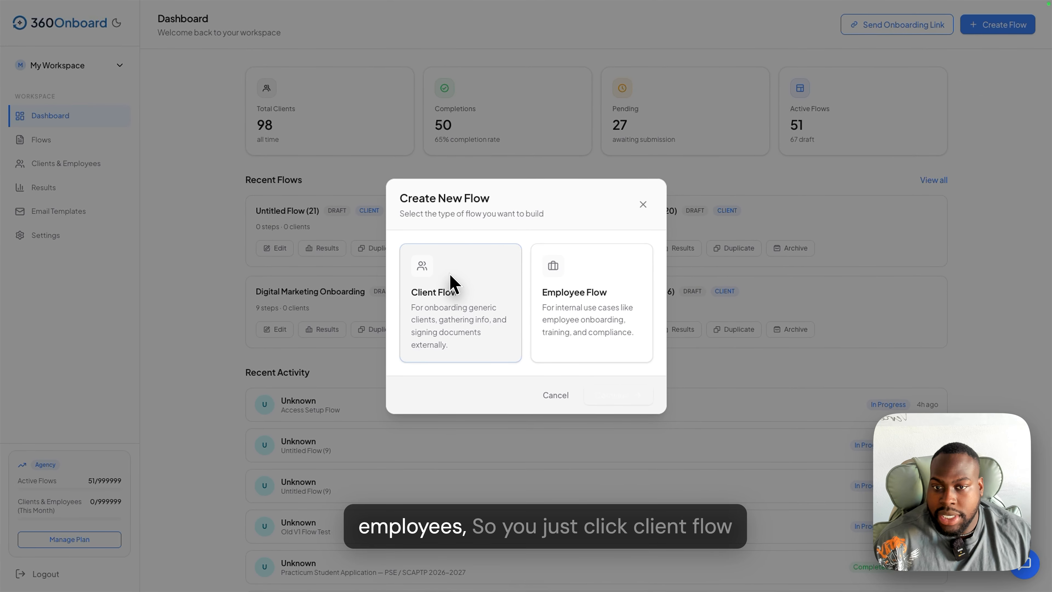
# - Create a new Client Flow, which opens as Untitled Flow (22)
pyautogui.click(451, 282)
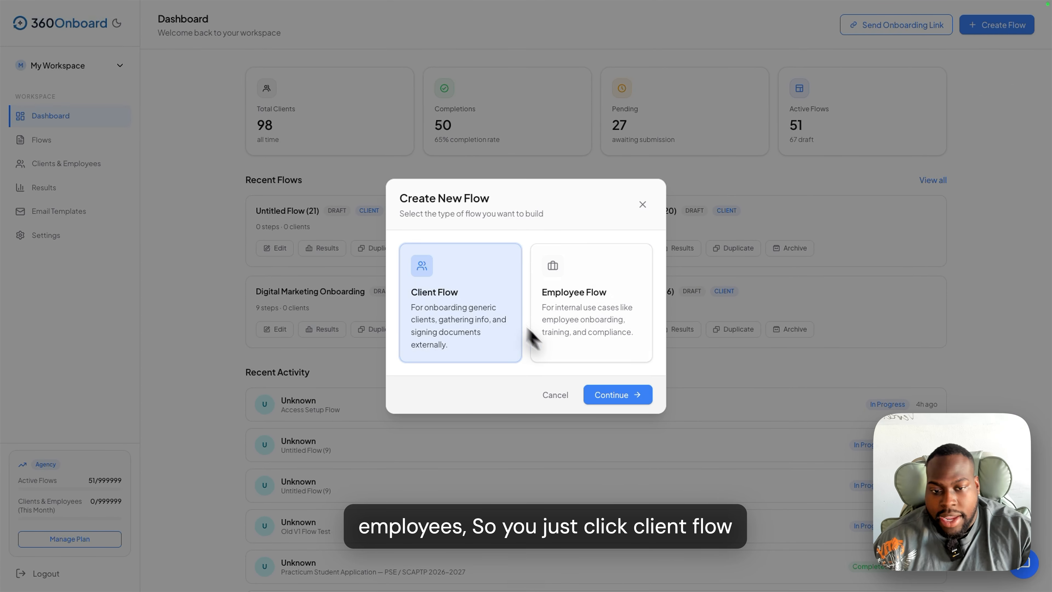
pyautogui.click(608, 396)
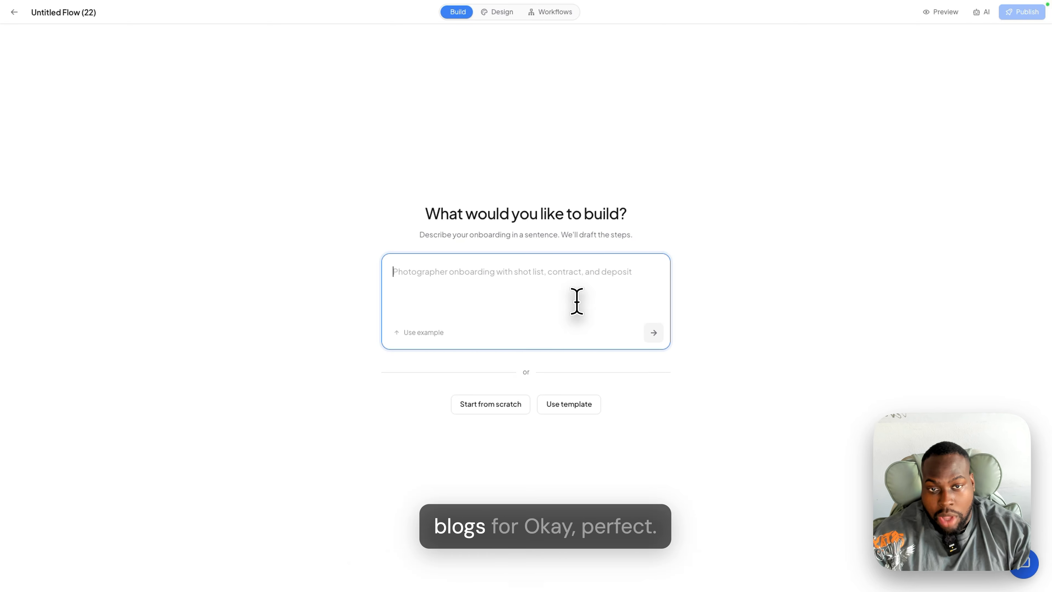
# - Submit the pasted SEO agency description to AI Copilot to draft the onboarding flow
pyautogui.write("I'm a marketing agency that onboards customers, and I write blogs for them. I have an SEO agency, which is SEO but for AI generative applications, and I'm just onboarding clients who signed up to work with us. We essentially write blogs for them to help them rank higher in AI search results.")
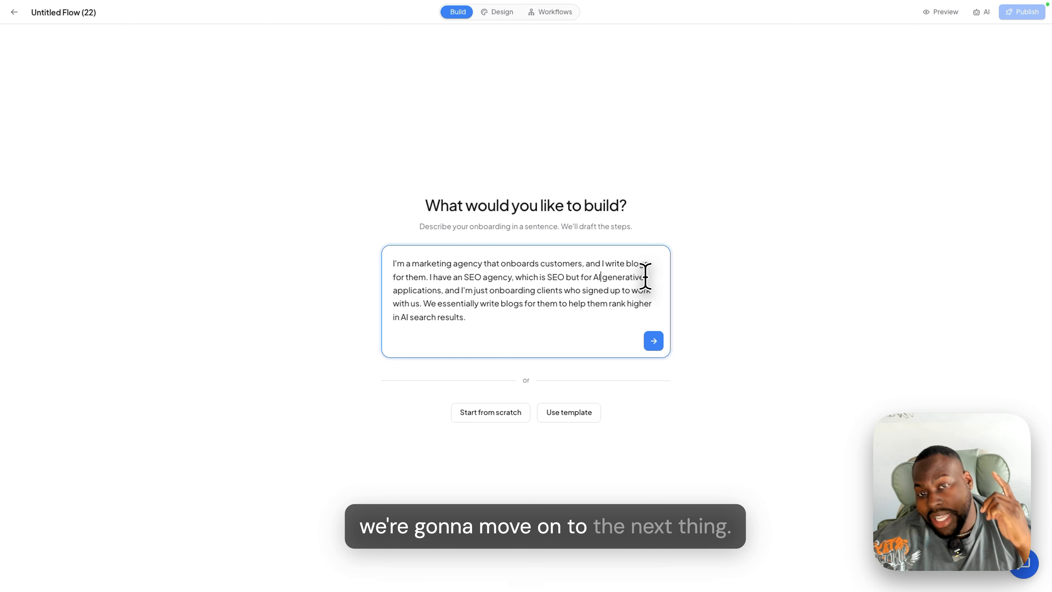
pyautogui.press('Return')
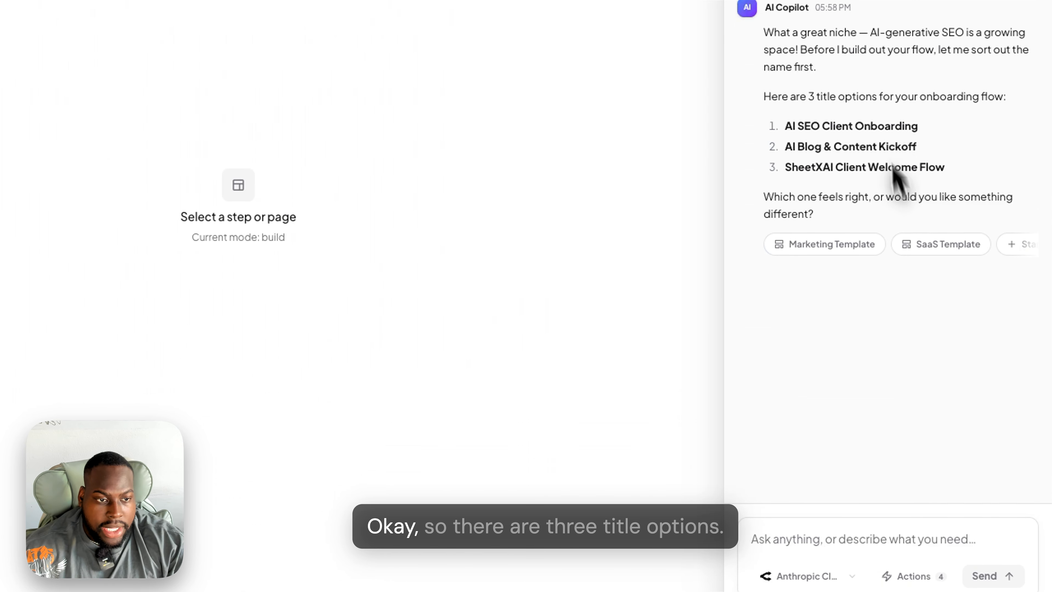
# - Pick title option 1, AI SEO Client Onboarding, and review Copilot's proposed six-step plan
pyautogui.click(872, 507)
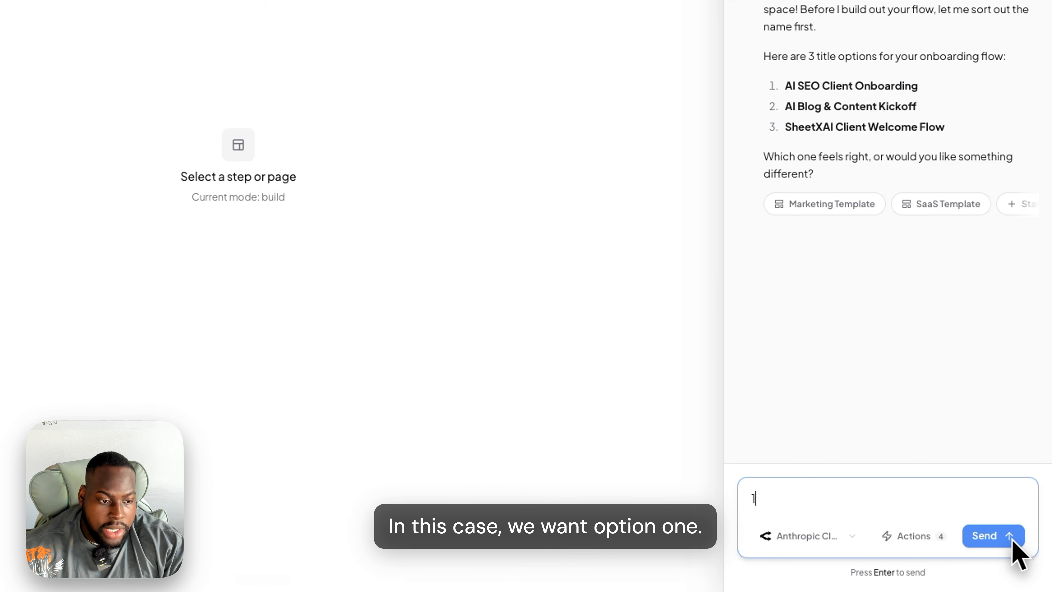
pyautogui.click(1011, 539)
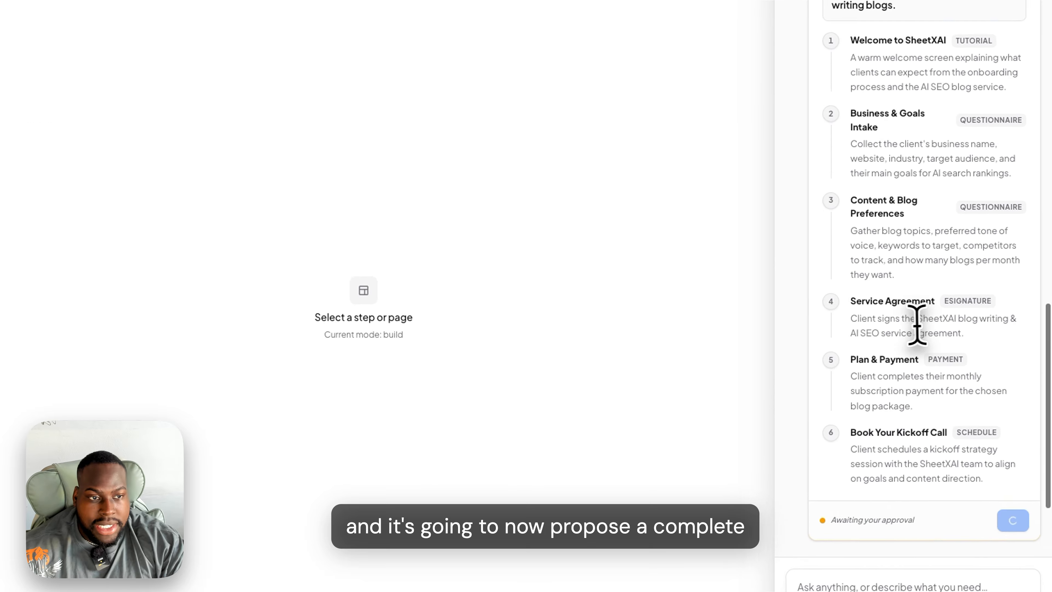
pyautogui.scroll(-4, 918, 326)
pyautogui.scroll(3, 912, 323)
pyautogui.scroll(-3, 922, 286)
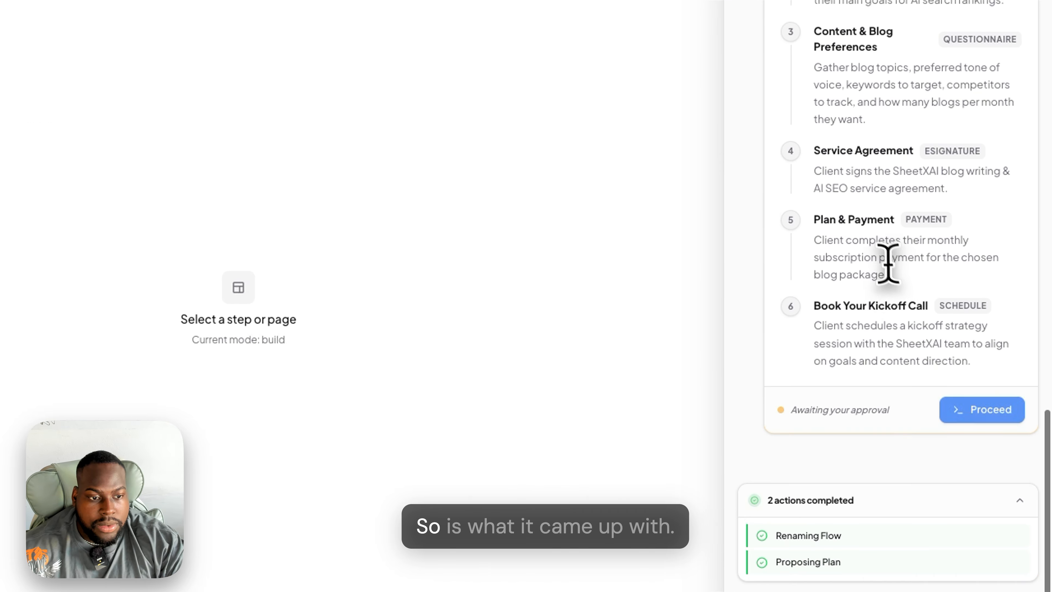
pyautogui.scroll(10, 888, 263)
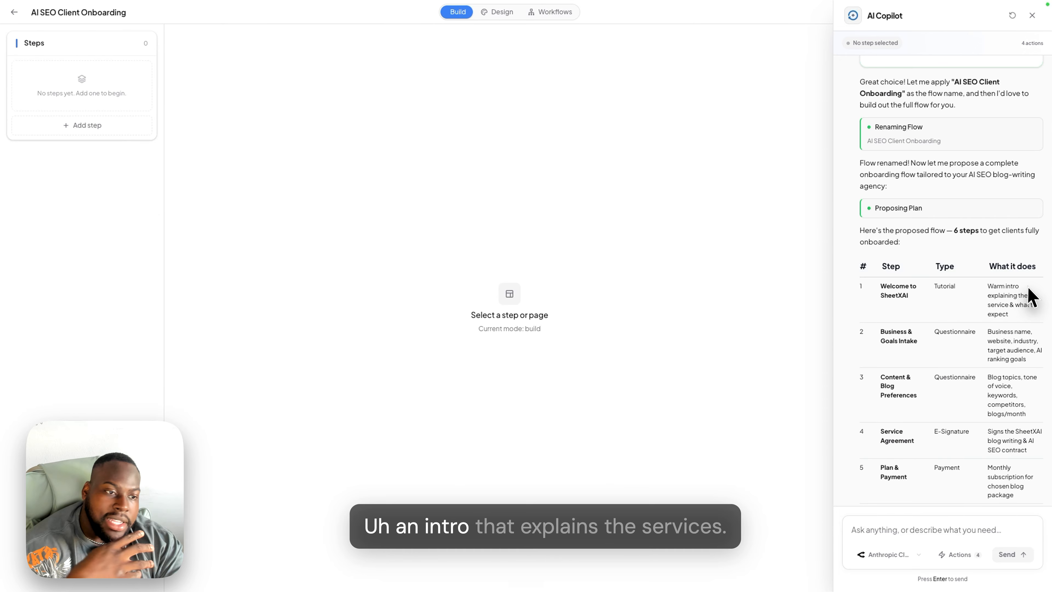
pyautogui.scroll(-1, 1023, 289)
pyautogui.scroll(-2, 986, 352)
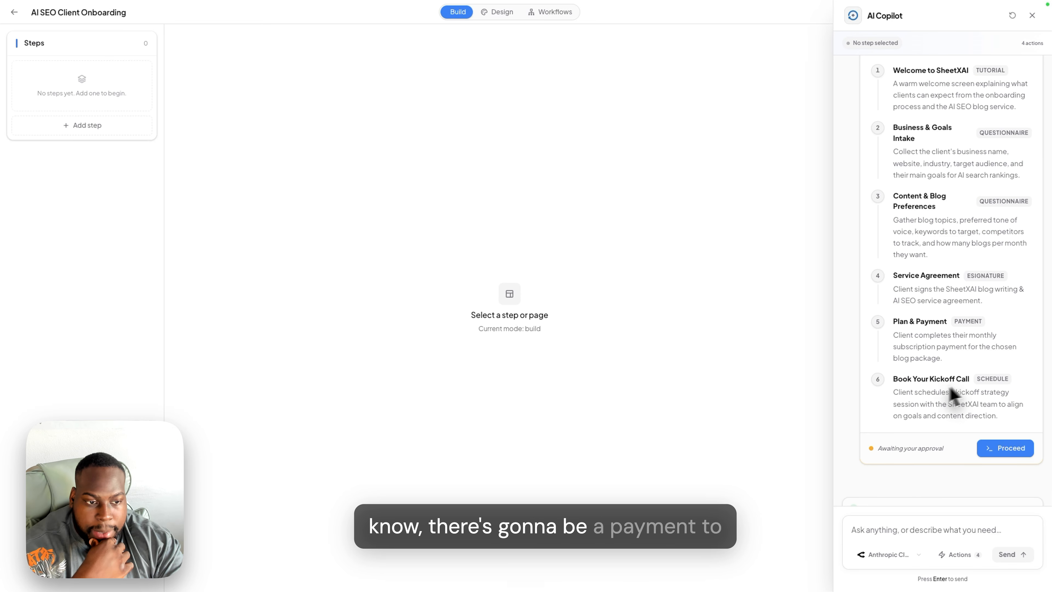
# - Tell Copilot the agency charges $500 per month, so the six steps get built
pyautogui.click(885, 533)
pyautogui.write('for')
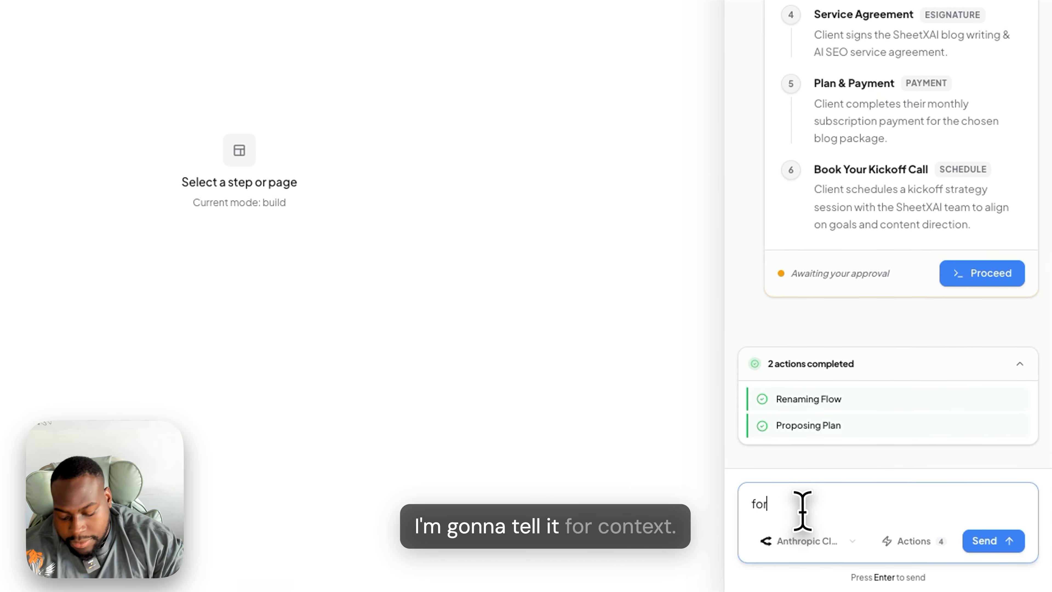
pyautogui.write(' context, we ch')
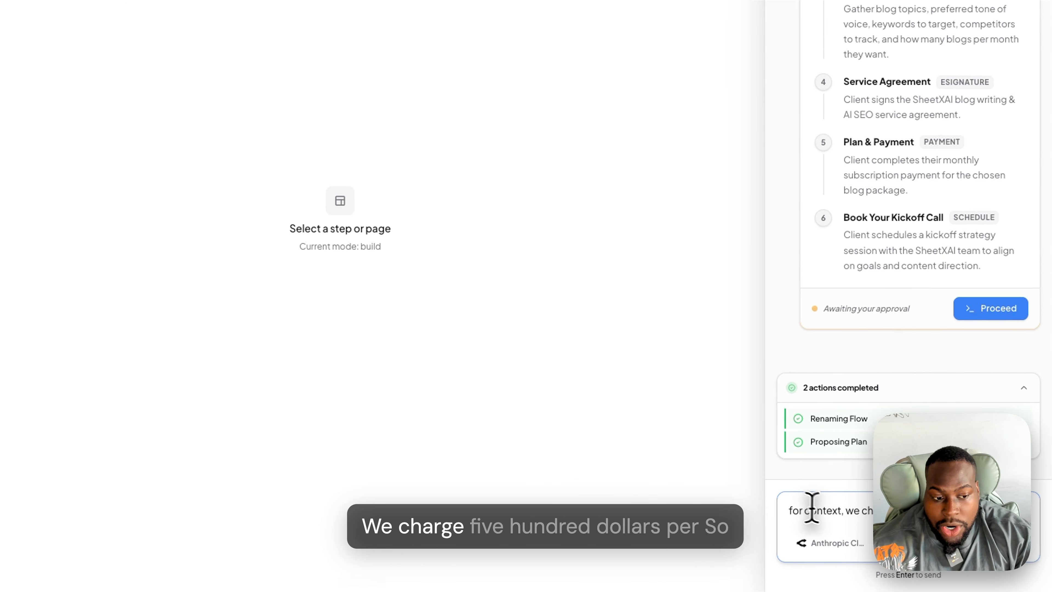
pyautogui.write('arge 500$ per month')
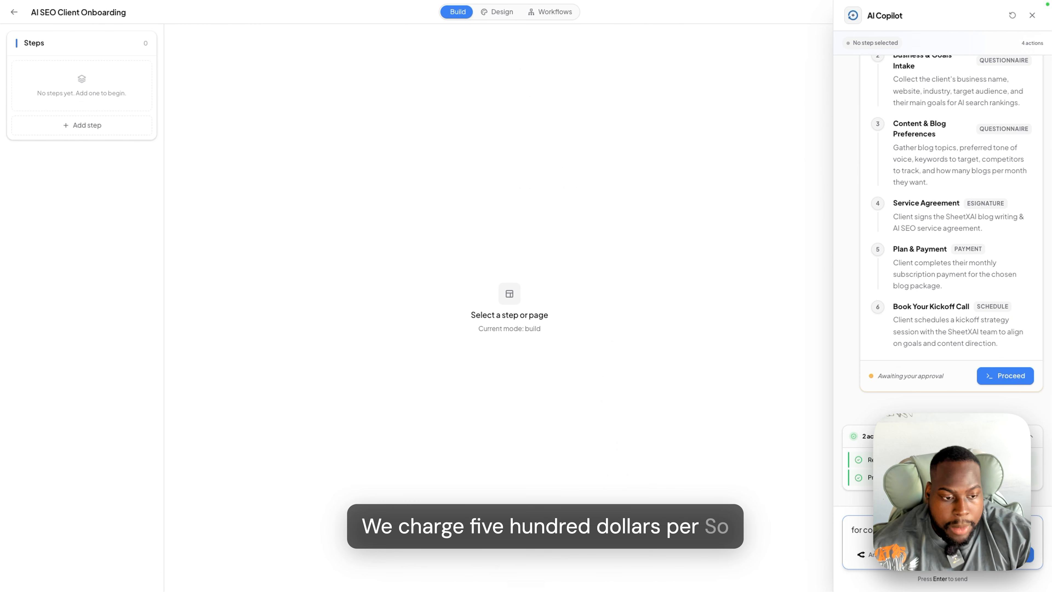
pyautogui.press('Return')
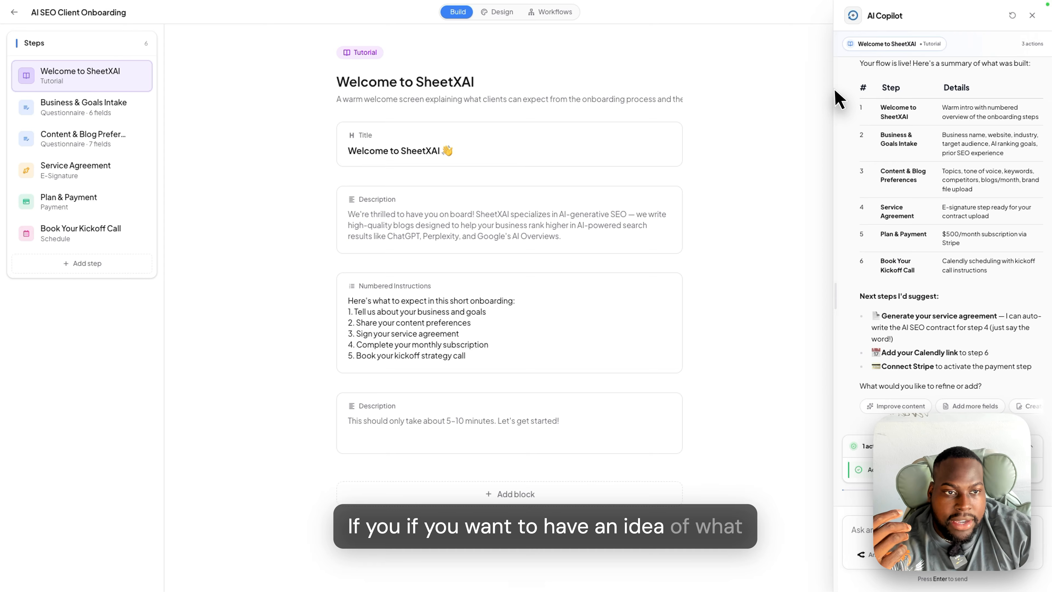
# - Close AI Copilot and preview the flow as a client would see it
pyautogui.click(1032, 15)
pyautogui.click(898, 13)
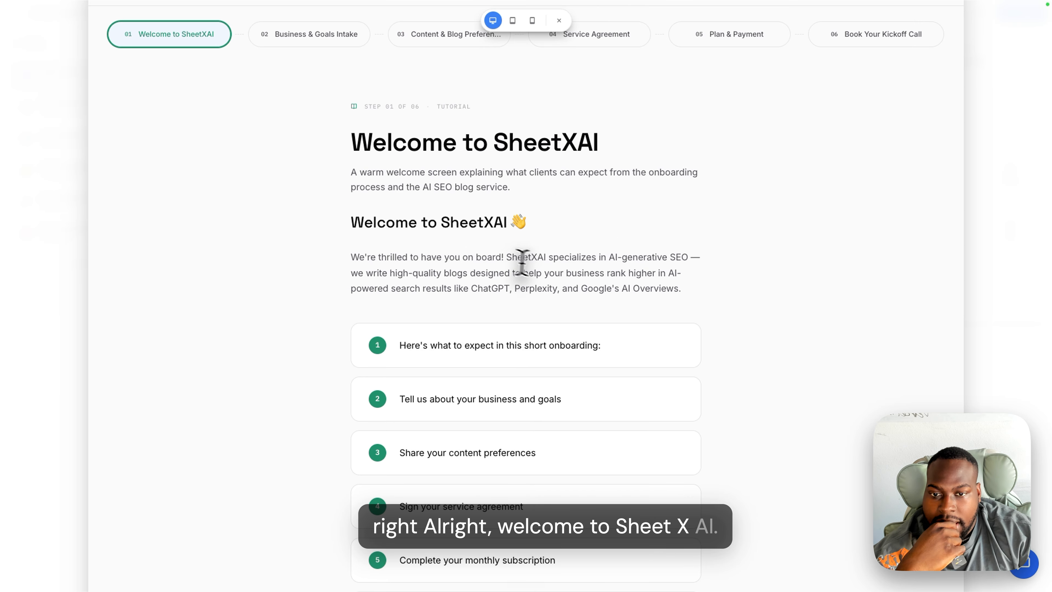
pyautogui.scroll(-5, 539, 274)
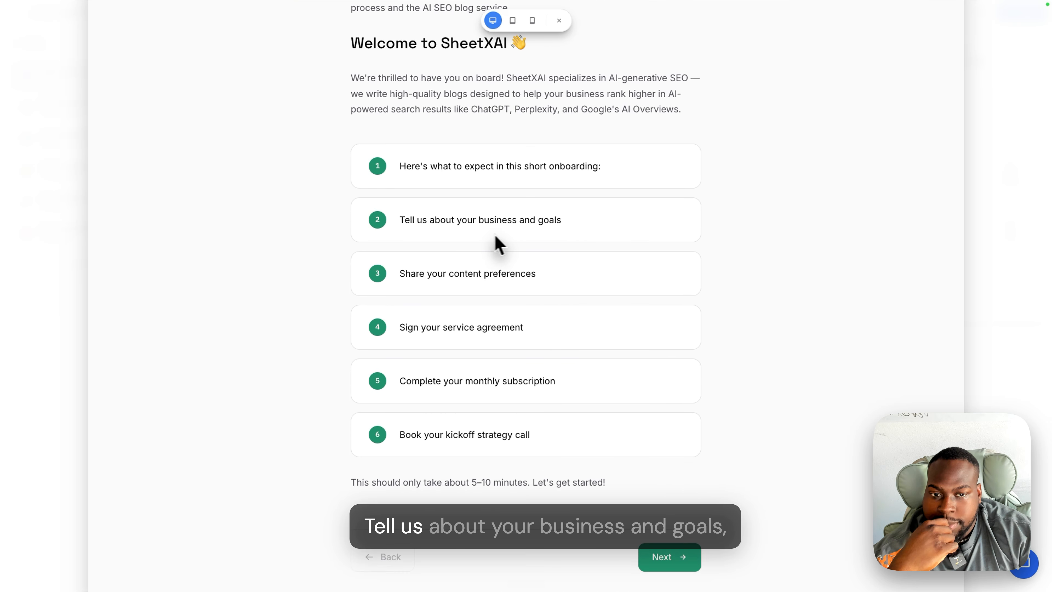
pyautogui.scroll(7, 563, 262)
pyautogui.press('Escape')
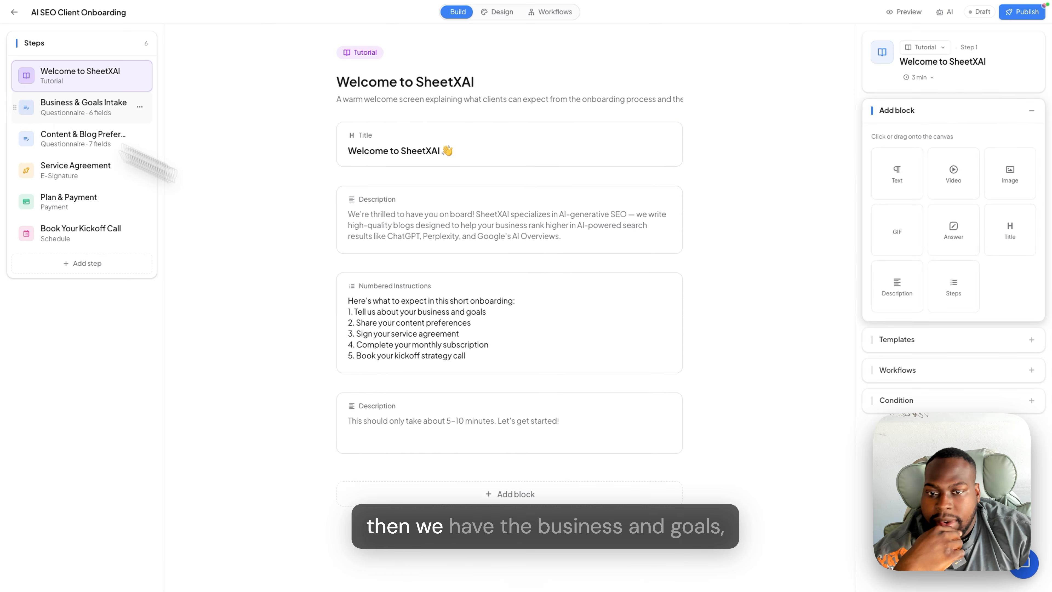
# - Review the Business & Goals Intake and Content & Blog Preferences steps, ending on Service Agreement
pyautogui.click(89, 108)
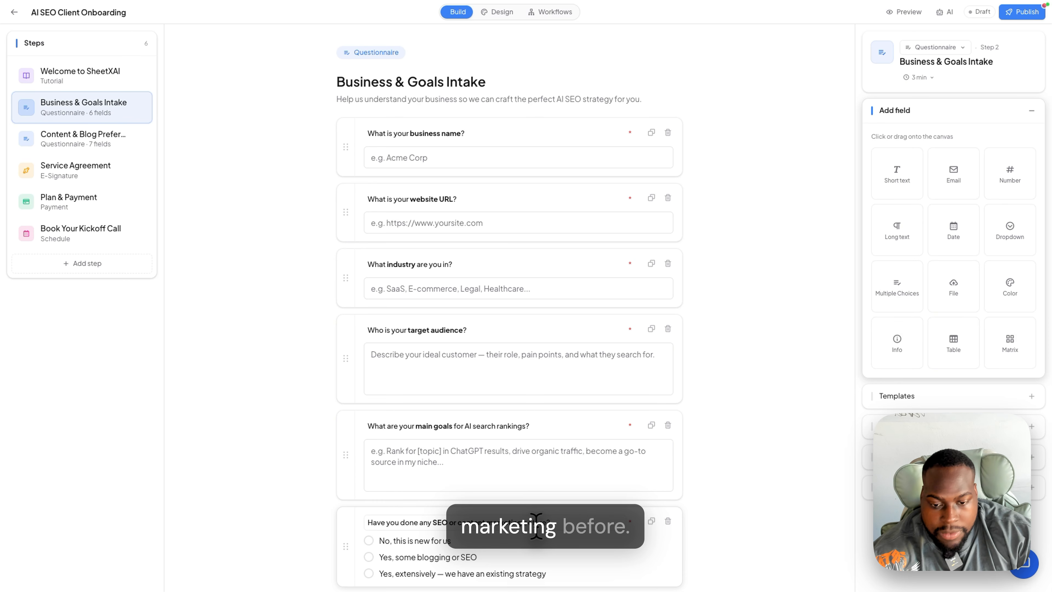
pyautogui.click(97, 137)
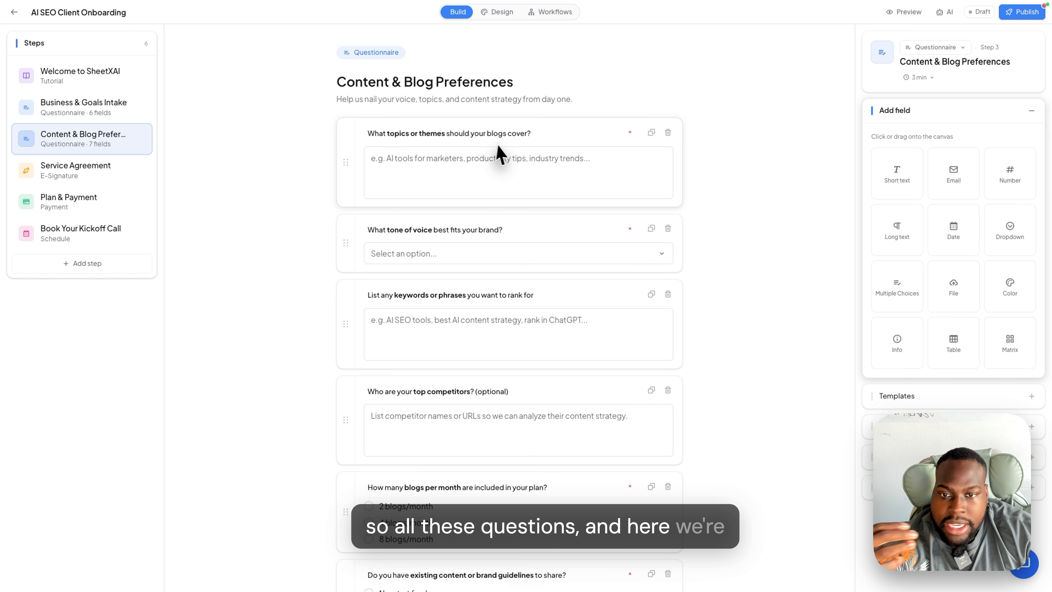
pyautogui.scroll(-3, 501, 257)
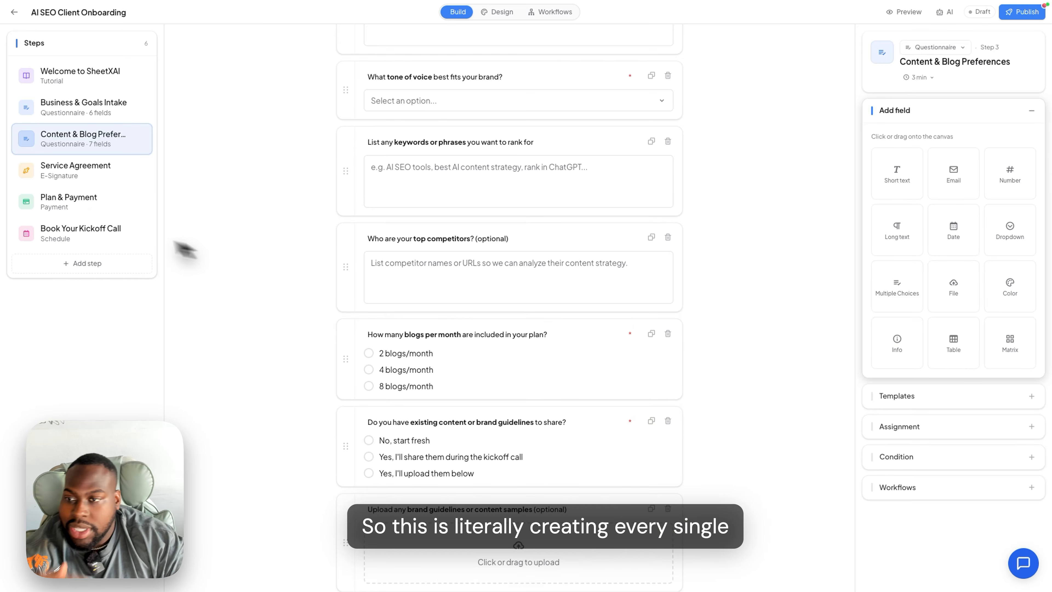
pyautogui.click(72, 174)
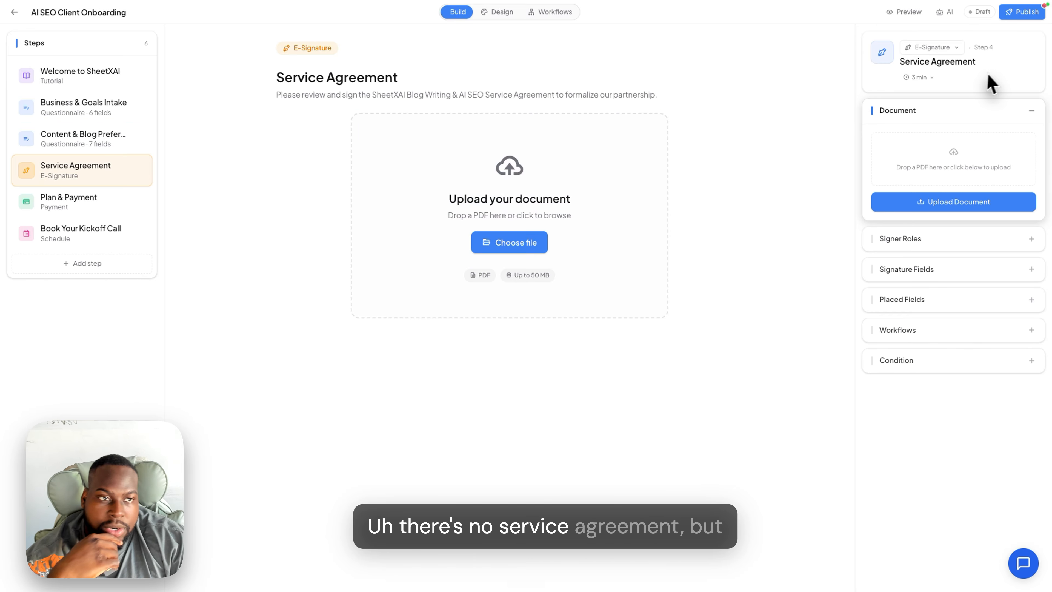
# - Ask Copilot to generate the service agreement PDF for the Service Agreement step
pyautogui.click(947, 12)
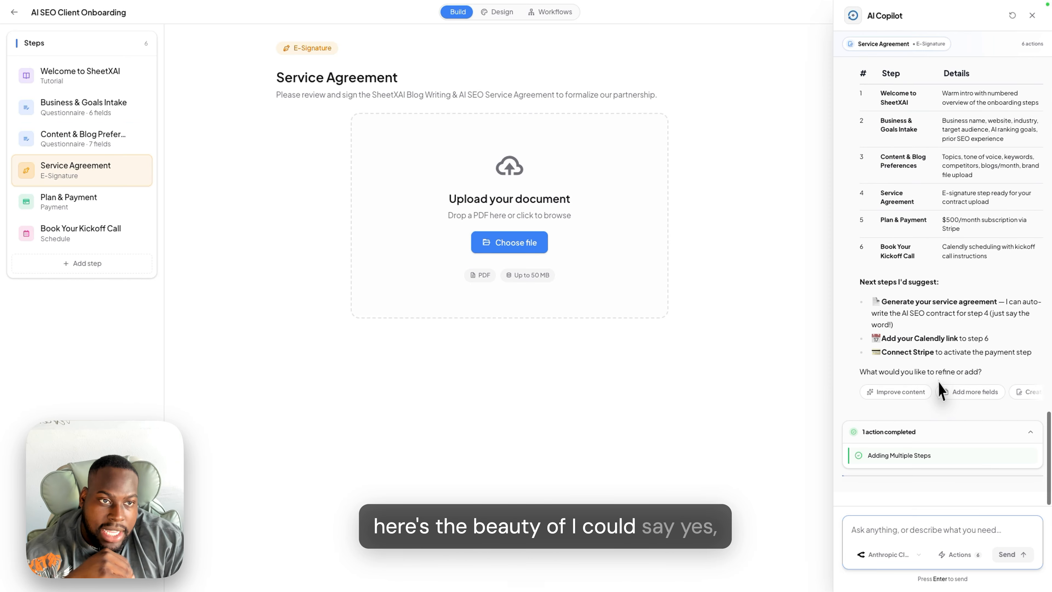
pyautogui.write('yes, generat')
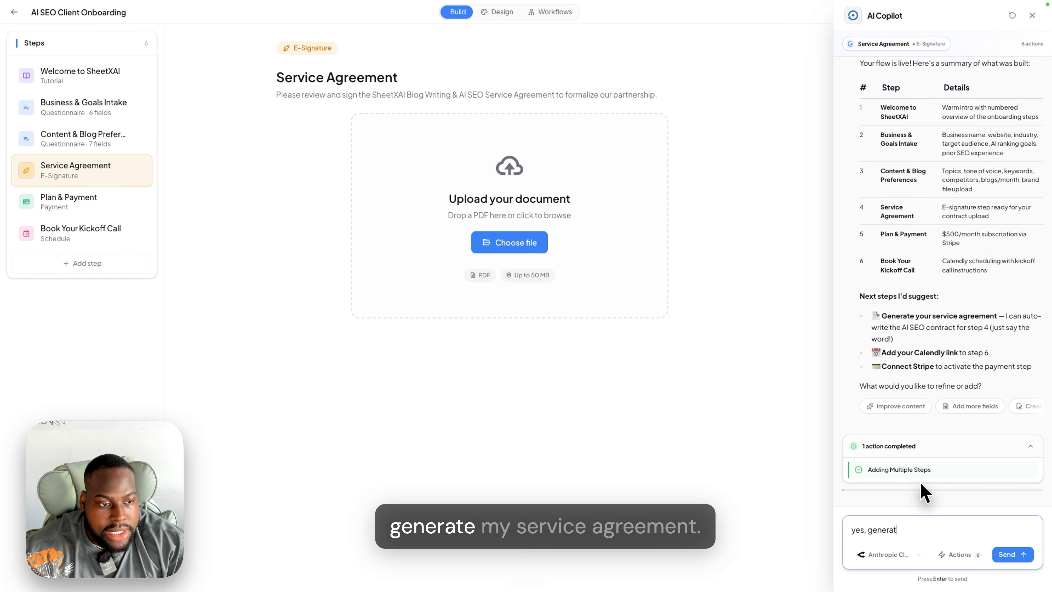
pyautogui.write('e l service agreemen')
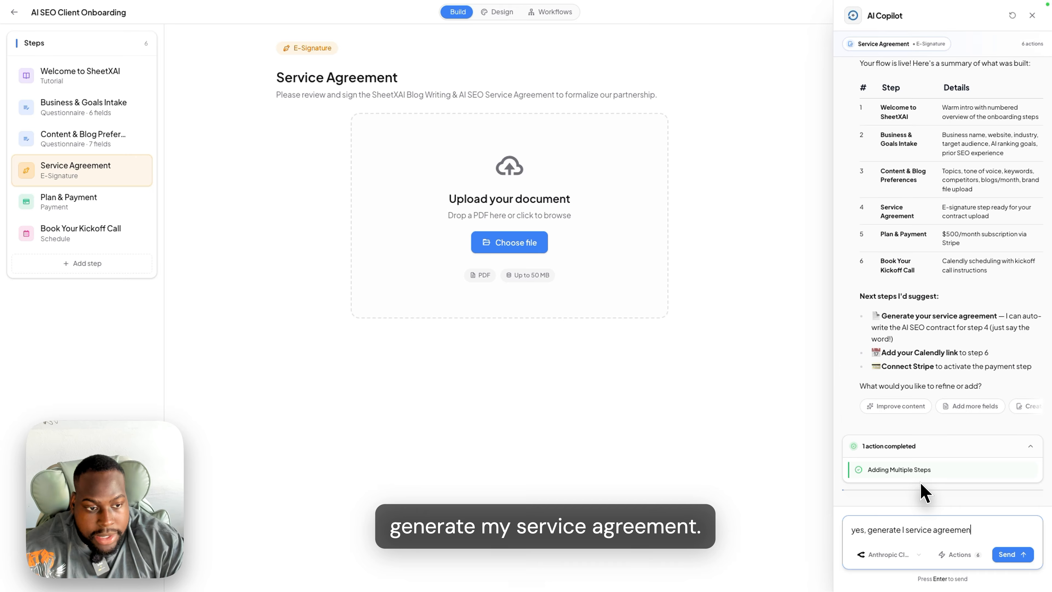
pyautogui.write('t')
pyautogui.press('Return')
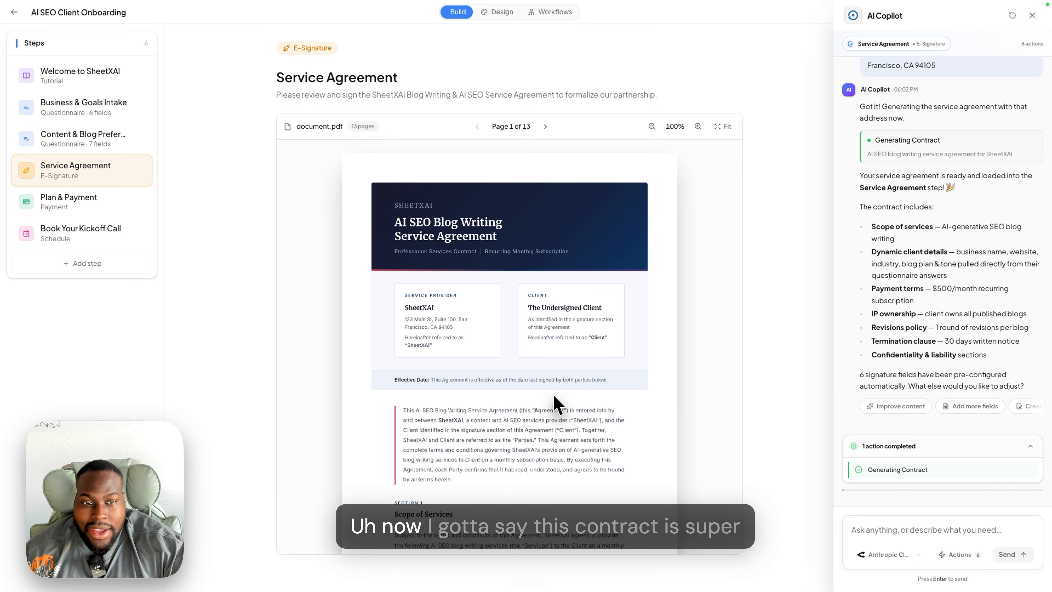
# - Scroll to the contract's signature pages and drag the Date Signed field onto its box
pyautogui.scroll(-15, 549, 404)
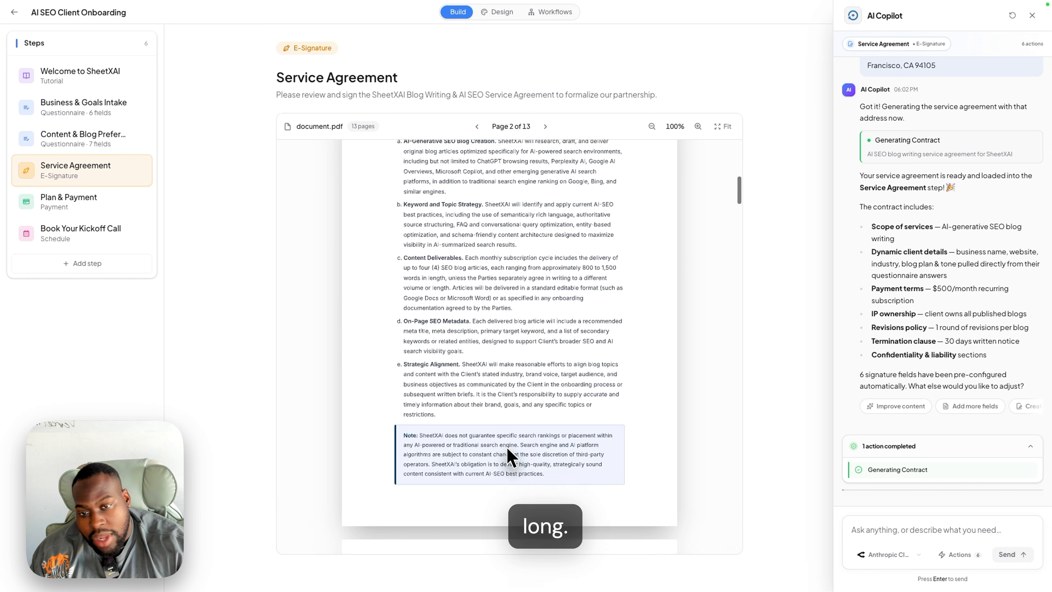
pyautogui.scroll(-20, 512, 456)
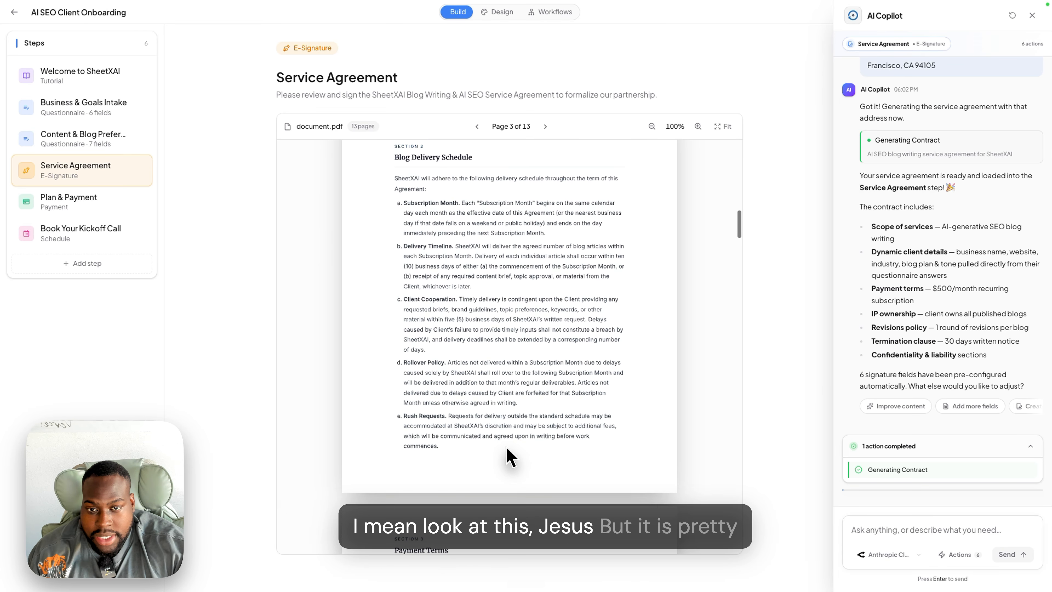
pyautogui.scroll(-20, 498, 408)
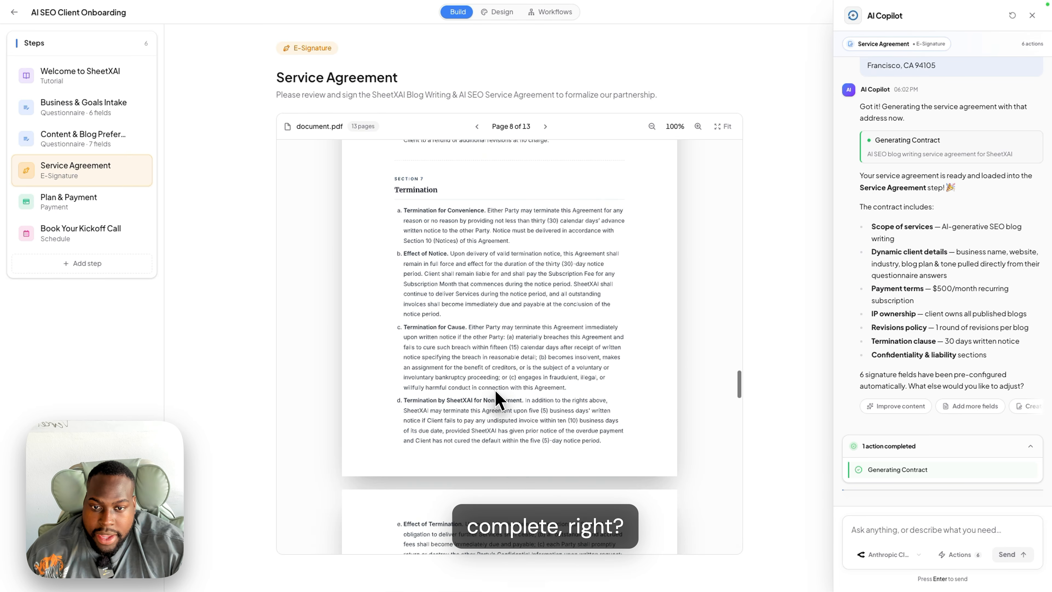
pyautogui.scroll(-3, 500, 400)
pyautogui.scroll(-15, 499, 401)
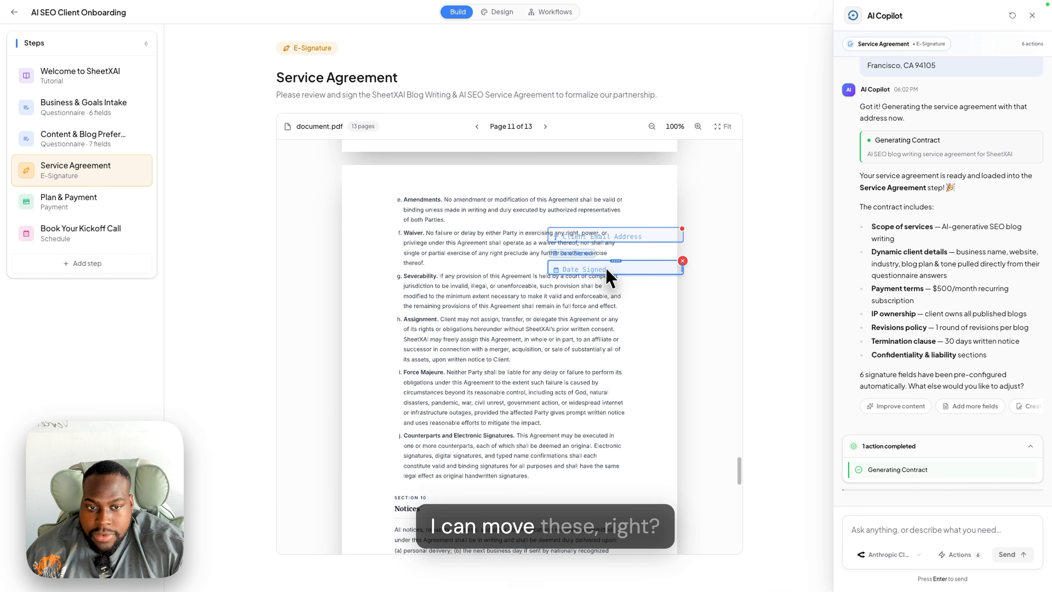
pyautogui.moveTo(605, 272)
pyautogui.mouseDown()
pyautogui.moveTo(592, 435)
pyautogui.moveTo(602, 270)
pyautogui.mouseUp()
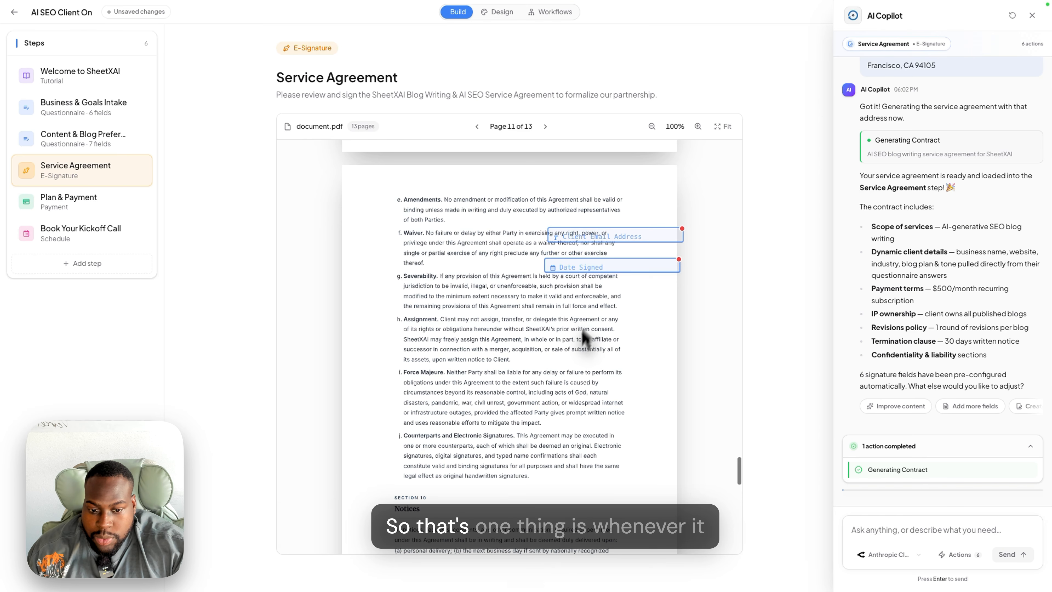
pyautogui.scroll(3, 567, 368)
pyautogui.scroll(5, 518, 354)
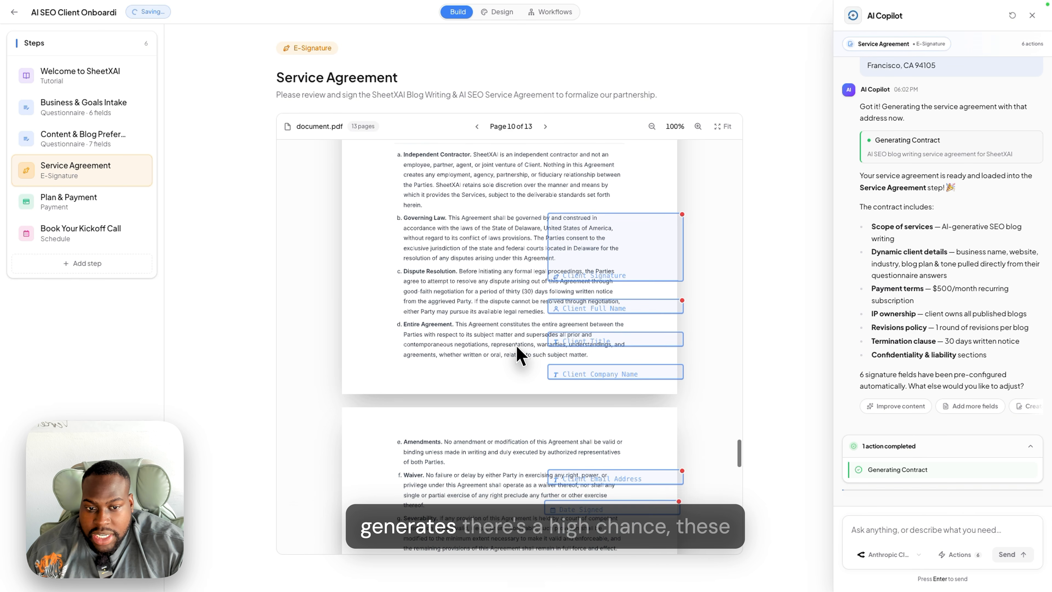
pyautogui.click(627, 259)
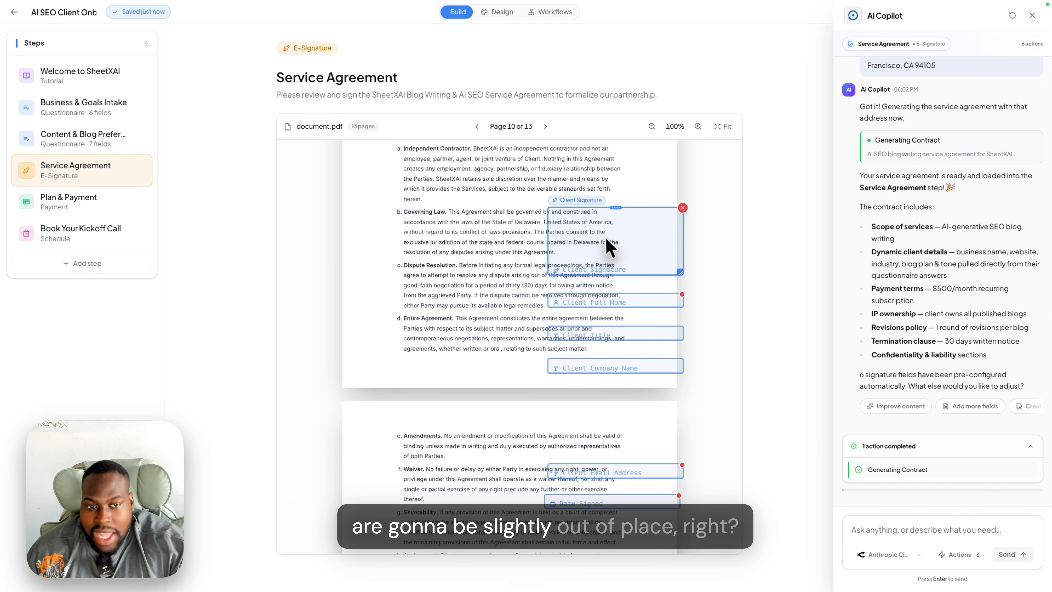
pyautogui.scroll(-5, 517, 333)
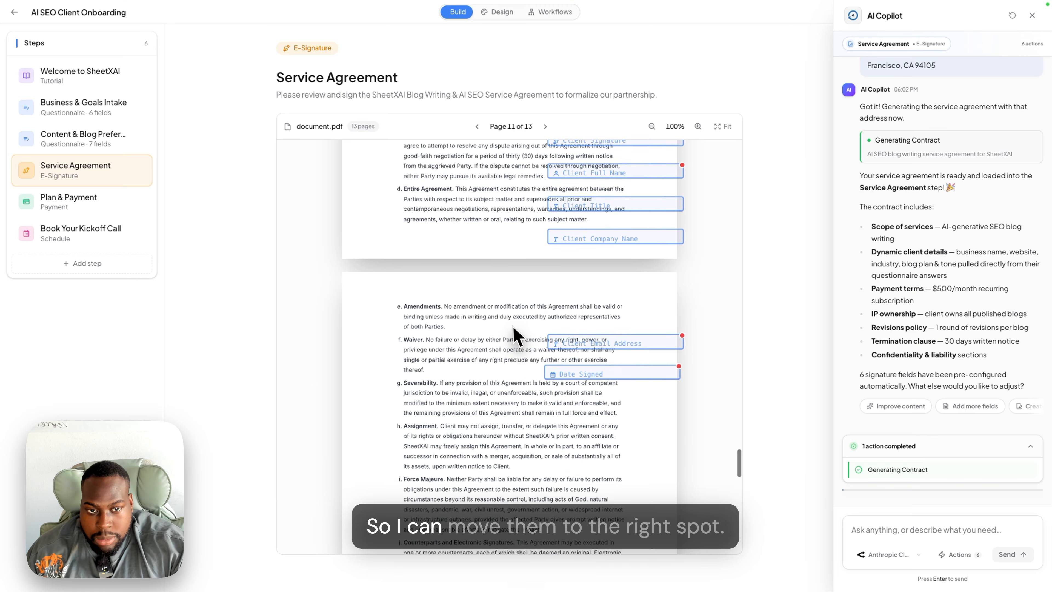
pyautogui.scroll(1, 515, 325)
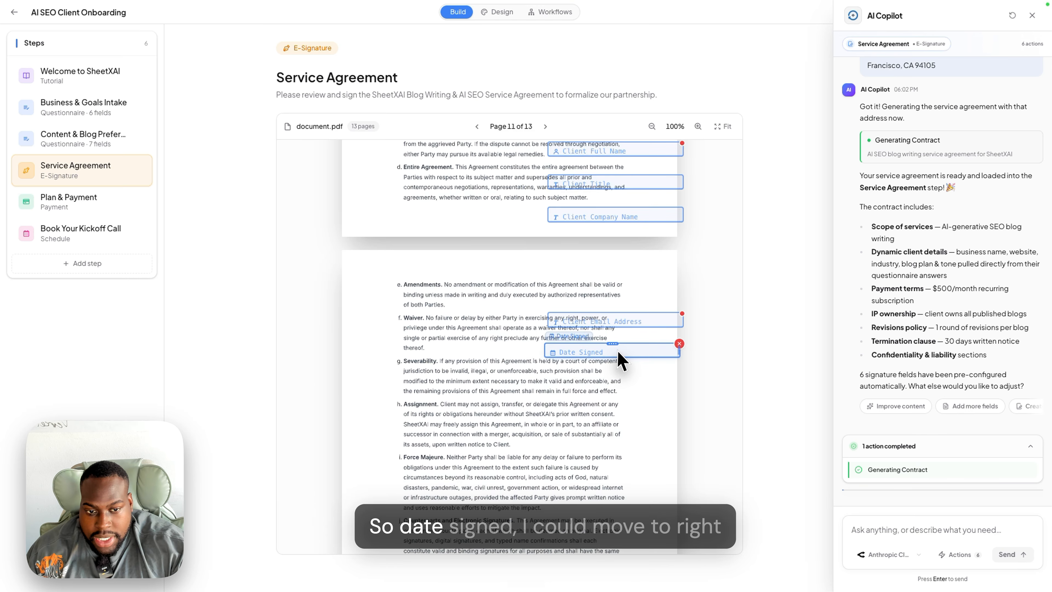
pyautogui.moveTo(618, 353); pyautogui.dragTo(583, 432)
# - Place the Client Email Address field on its page-12 box
pyautogui.scroll(-10, 609, 394)
pyautogui.scroll(-10, 609, 394)
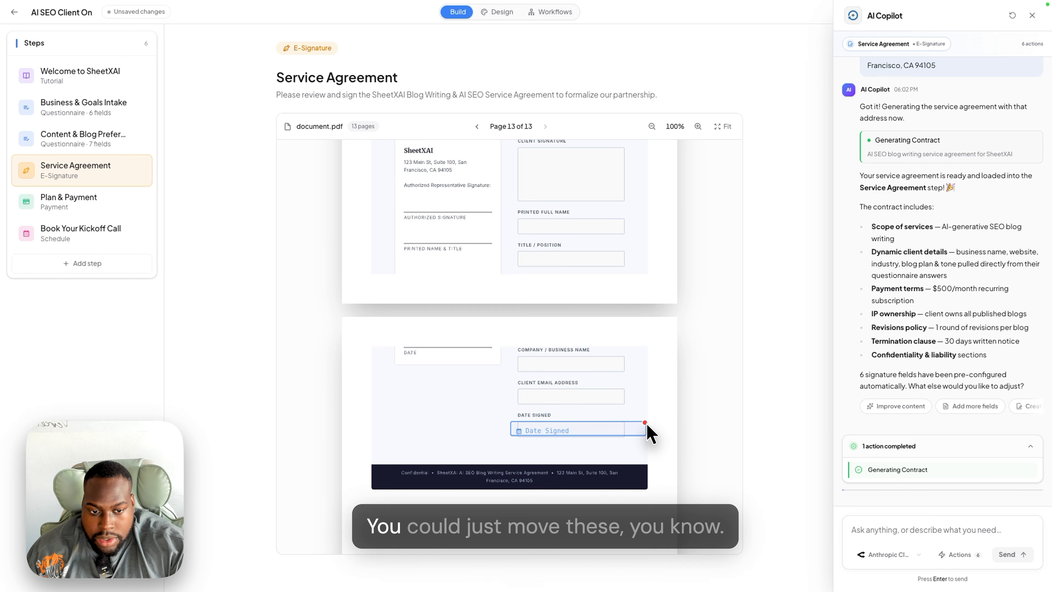
pyautogui.scroll(20, 585, 329)
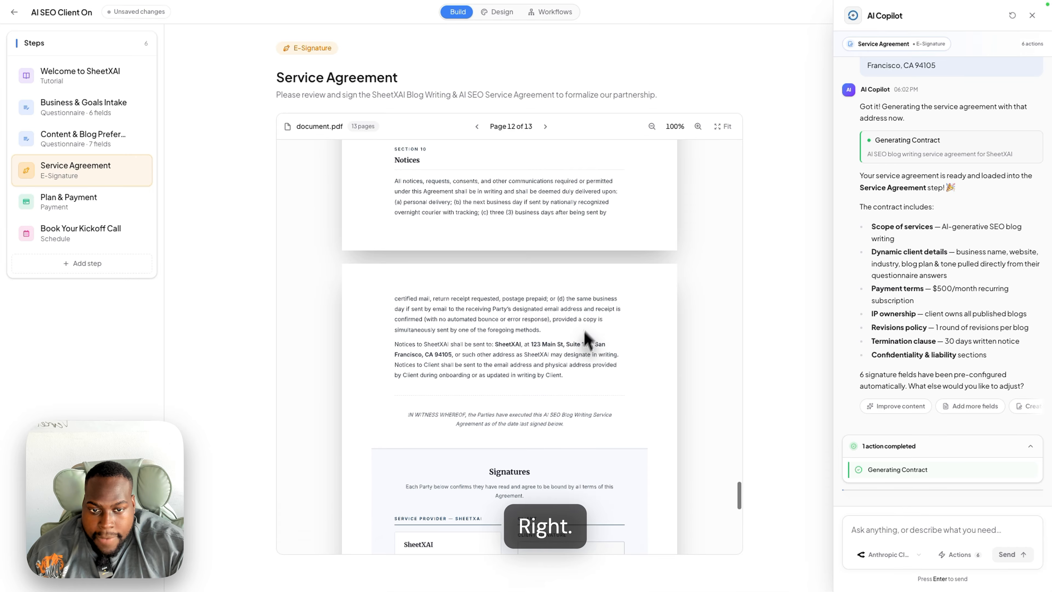
pyautogui.moveTo(601, 331); pyautogui.dragTo(570, 463)
pyautogui.scroll(-10, 592, 379)
pyautogui.scroll(15, 646, 383)
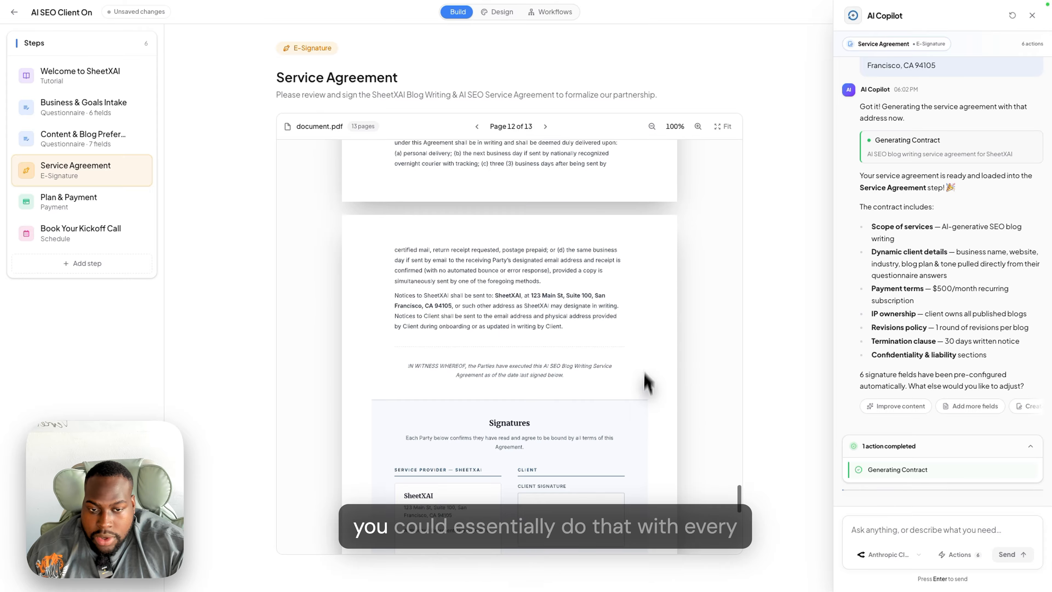
pyautogui.scroll(-2, 641, 338)
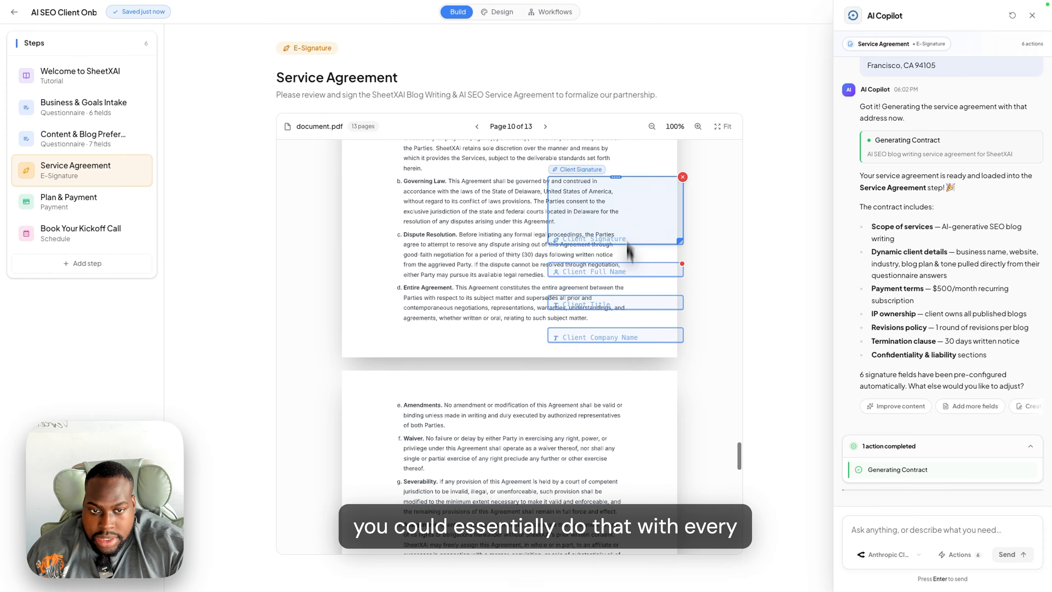
# - Move the Client Signature field onto the client signature box and close AI Copilot
pyautogui.moveTo(626, 242)
pyautogui.mouseDown()
pyautogui.moveTo(639, 454)
pyautogui.moveTo(576, 182)
pyautogui.moveTo(597, 208)
pyautogui.mouseUp()
pyautogui.scroll(-20, 640, 446)
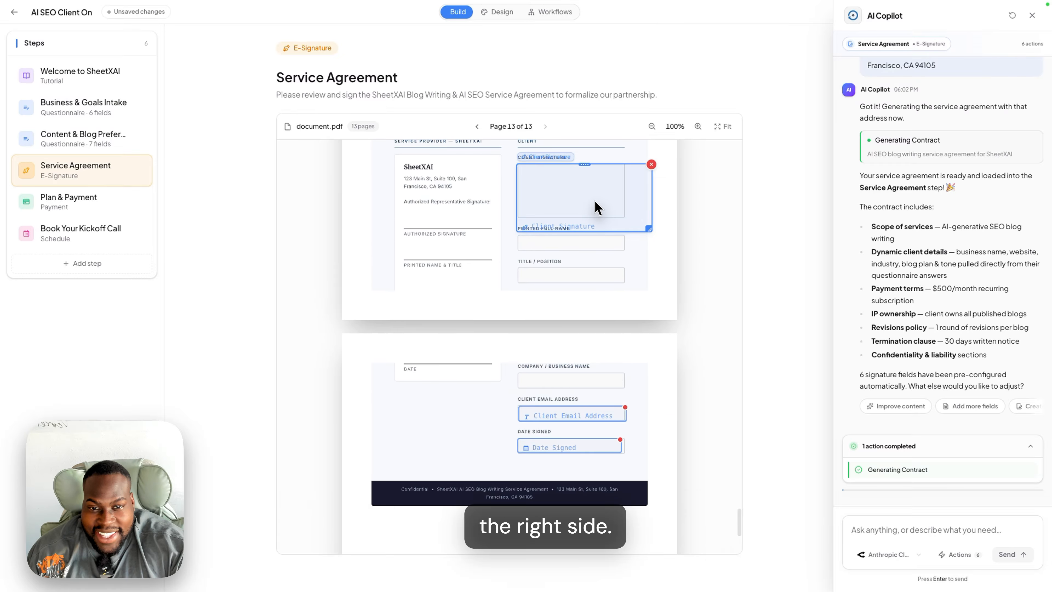
pyautogui.click(653, 239)
pyautogui.scroll(3, 653, 237)
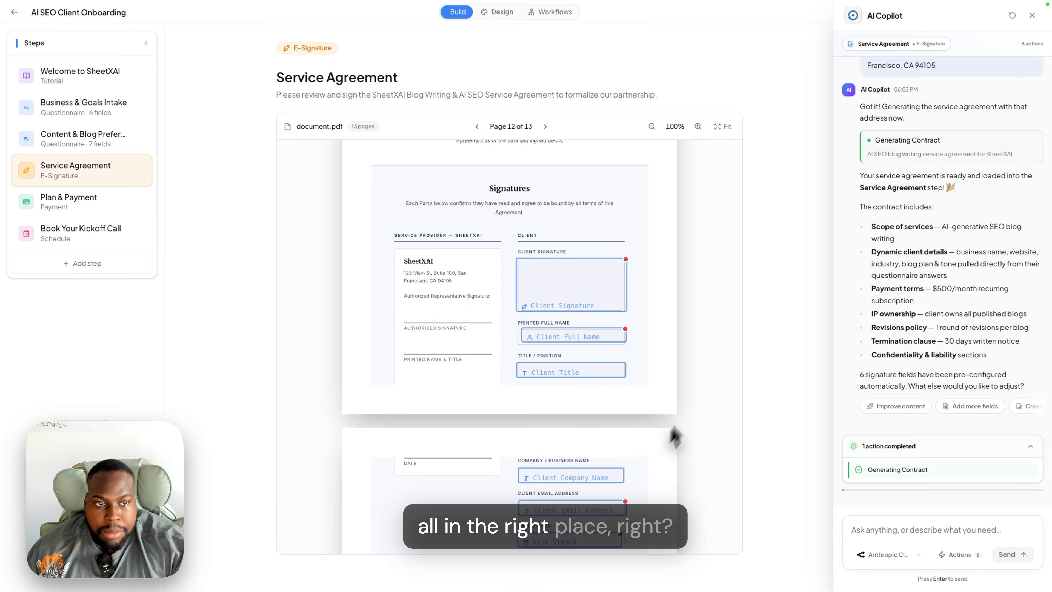
pyautogui.scroll(5, 712, 344)
pyautogui.scroll(20, 713, 344)
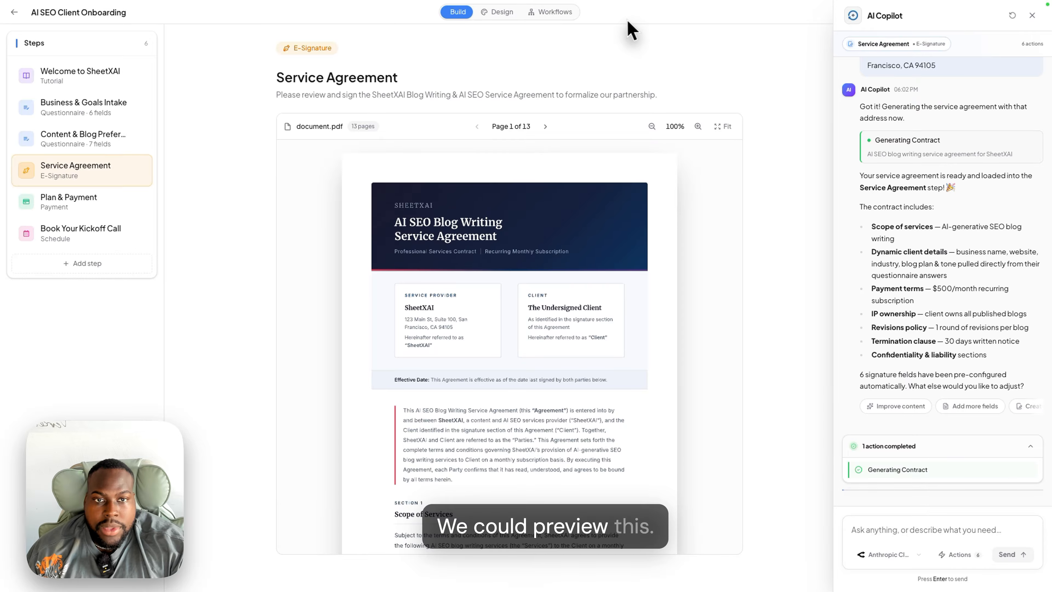
pyautogui.click(1032, 15)
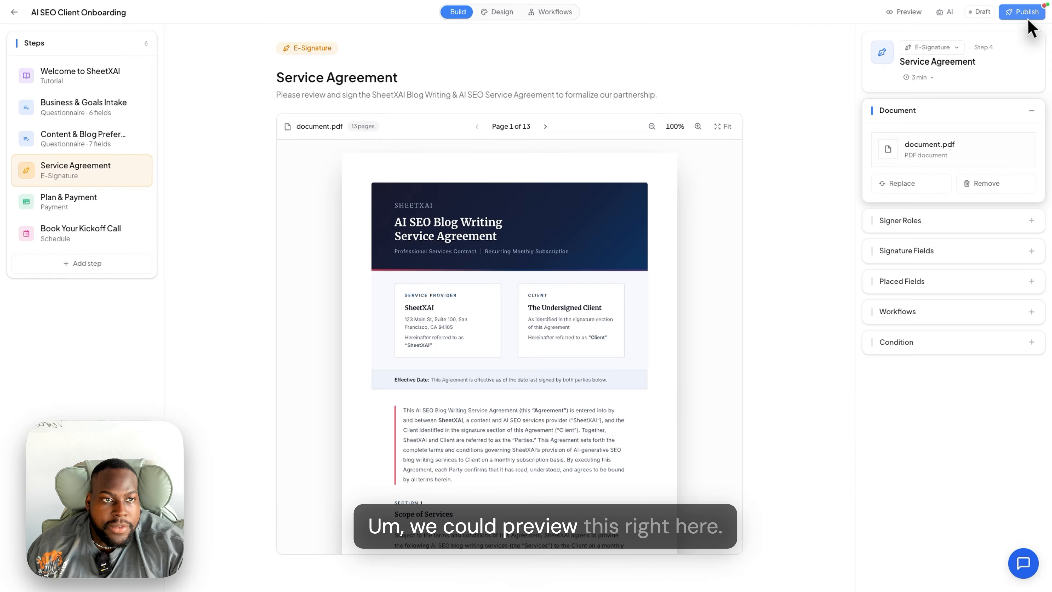
pyautogui.click(907, 12)
pyautogui.scroll(-15, 647, 295)
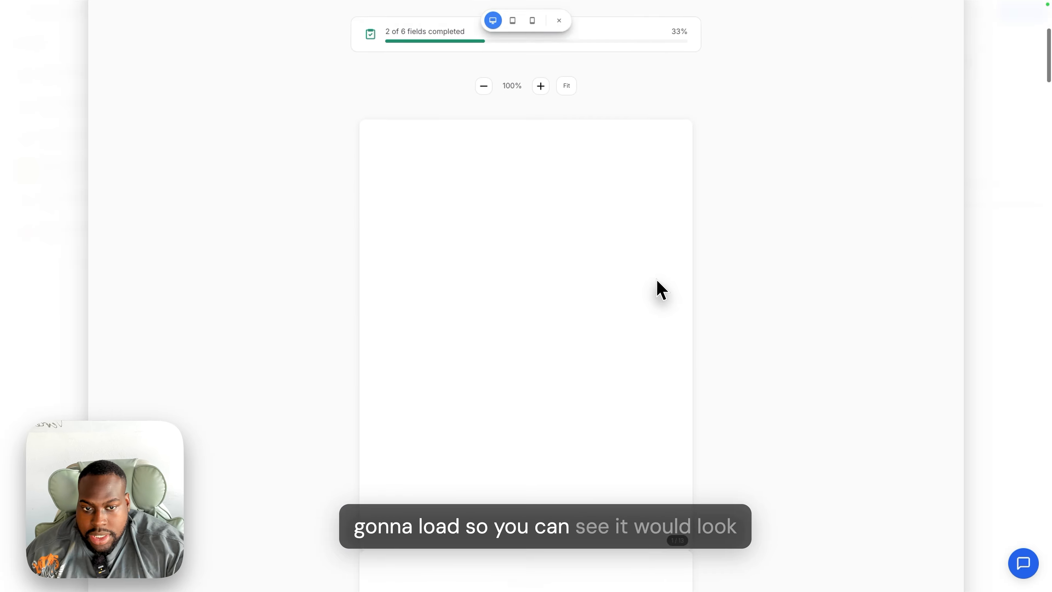
pyautogui.scroll(-20, 620, 349)
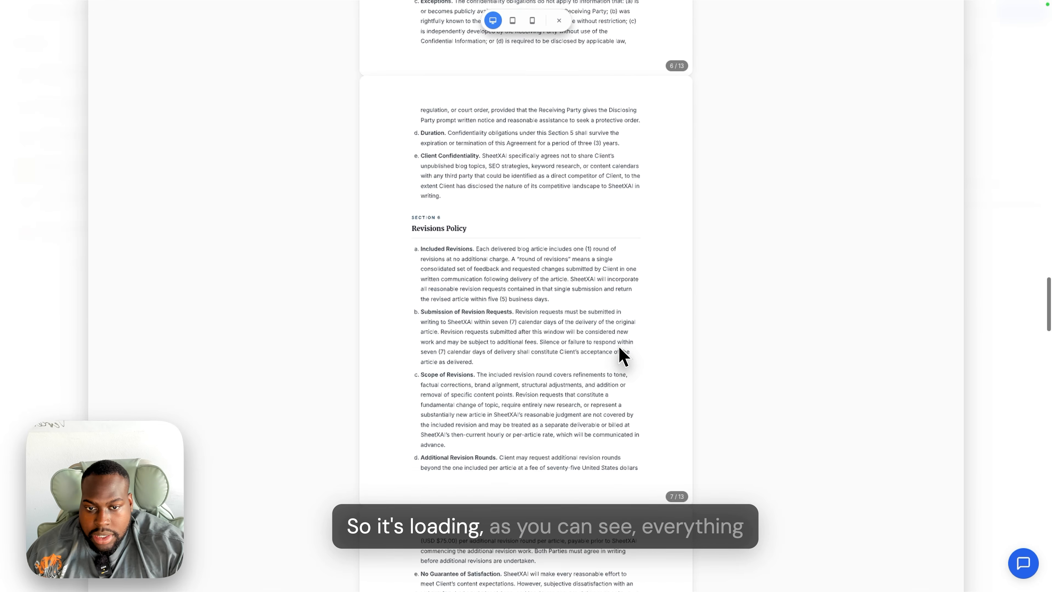
pyautogui.scroll(6, 619, 357)
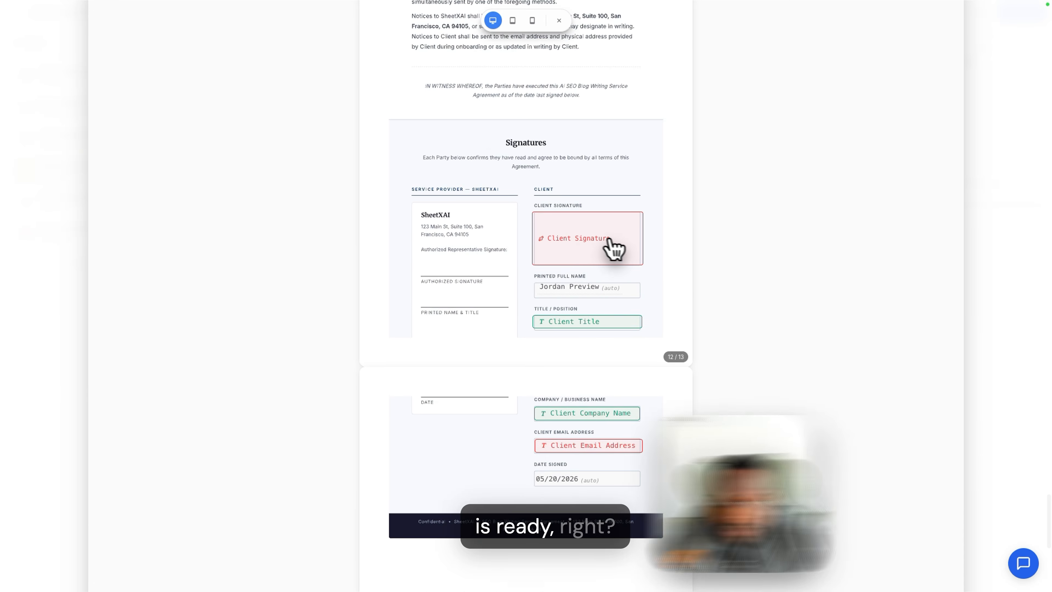
pyautogui.scroll(-6, 597, 431)
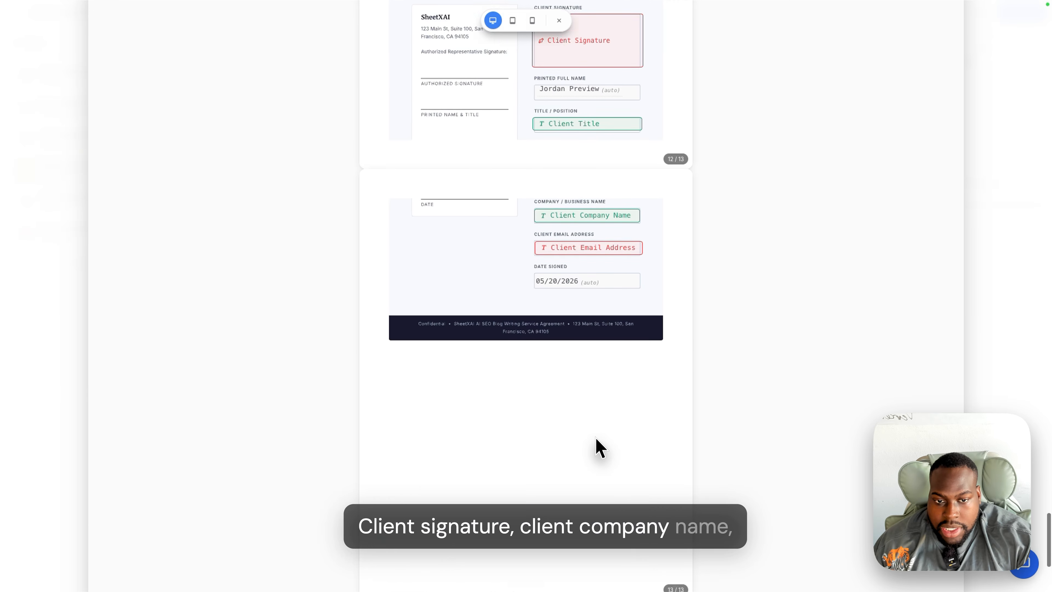
pyautogui.scroll(20, 566, 382)
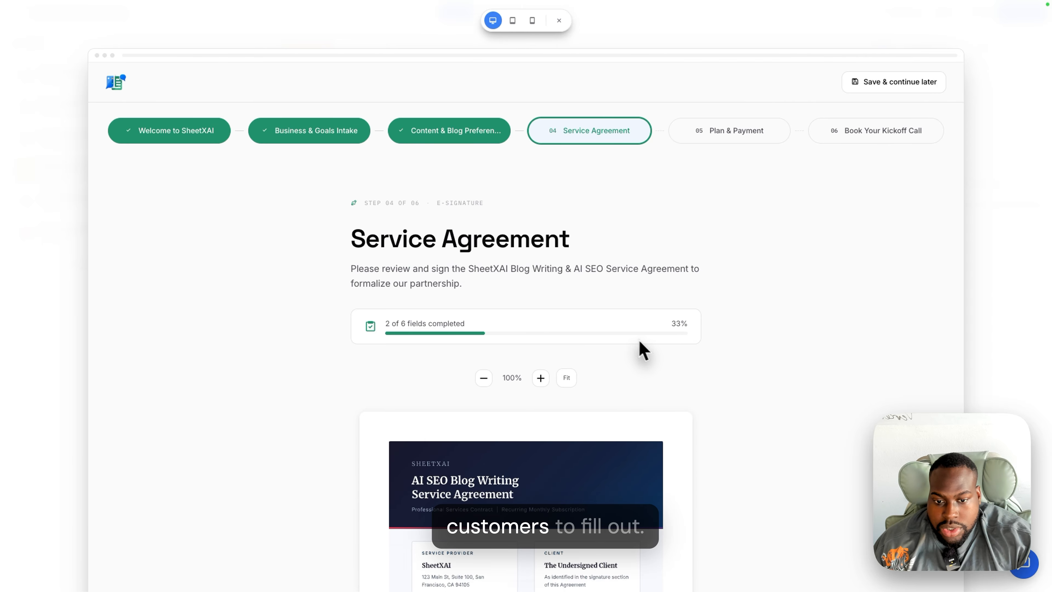
pyautogui.scroll(-15, 640, 342)
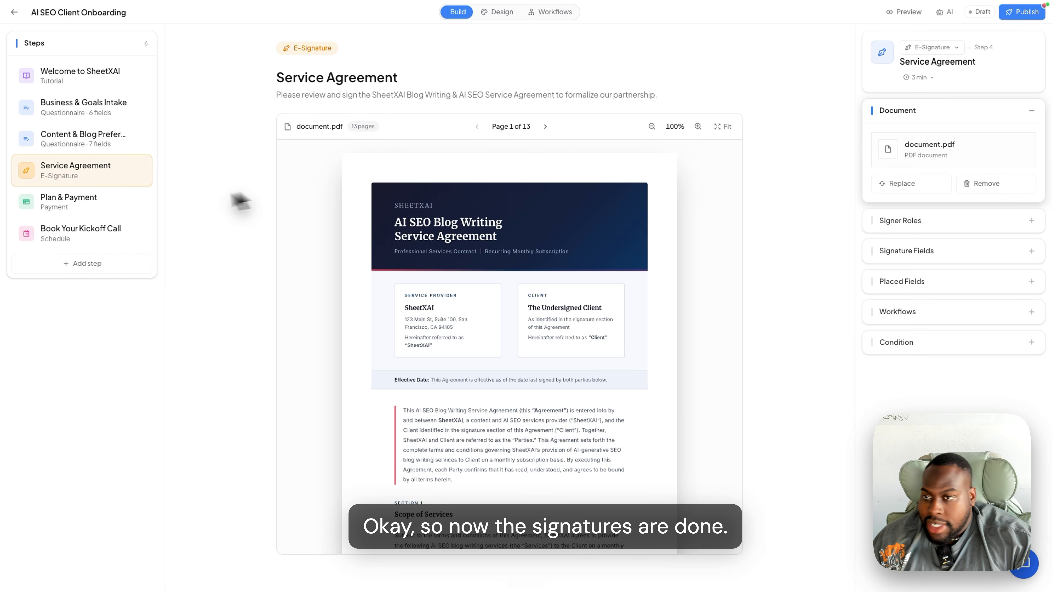
# - Review Plan & Payment's payment method, subscription, coupon and workflow settings
pyautogui.click(93, 202)
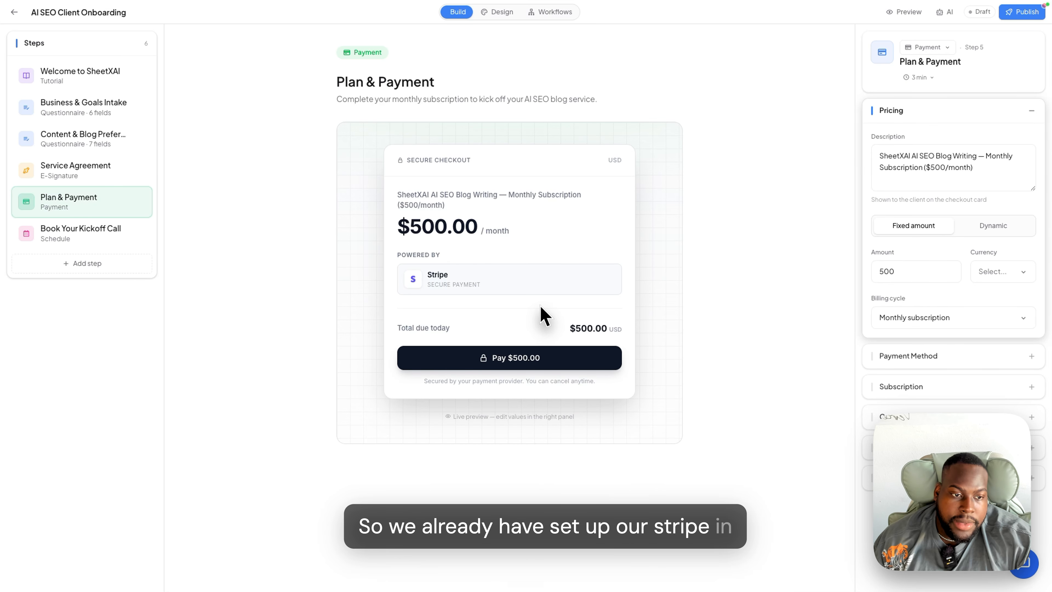
pyautogui.click(983, 357)
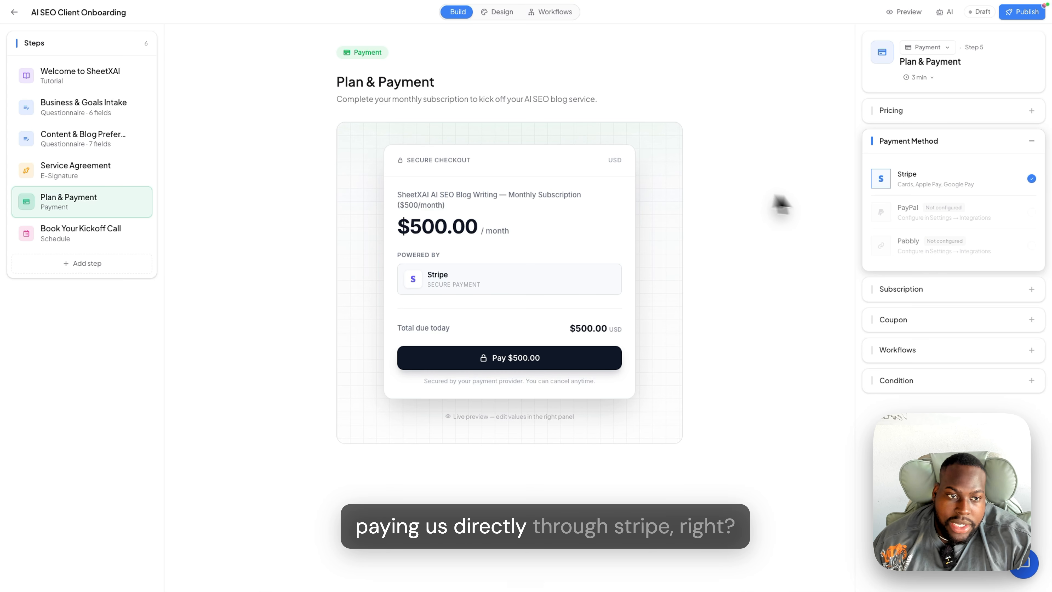
pyautogui.click(915, 290)
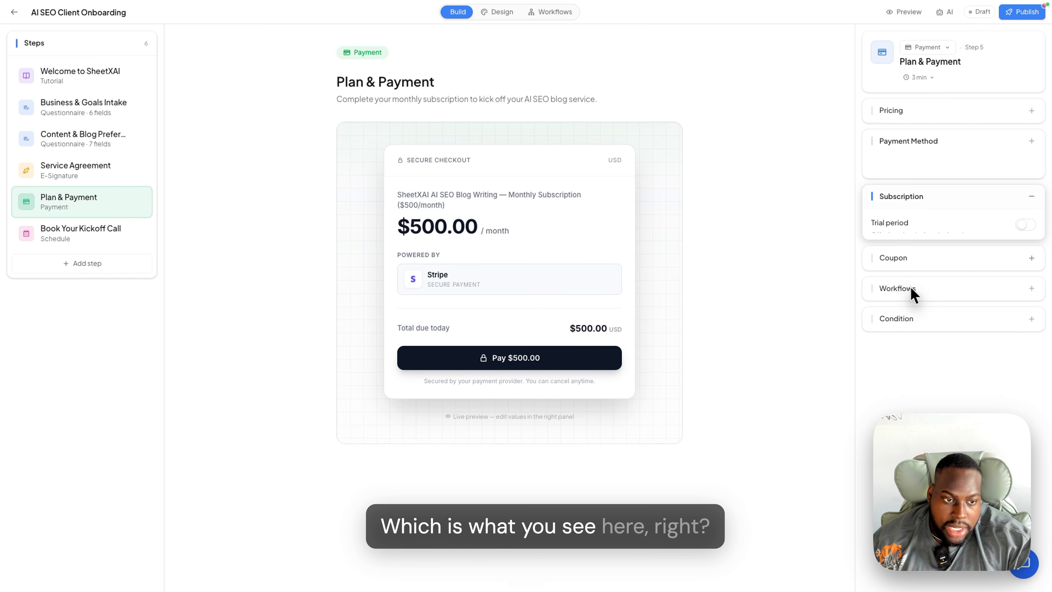
pyautogui.click(955, 242)
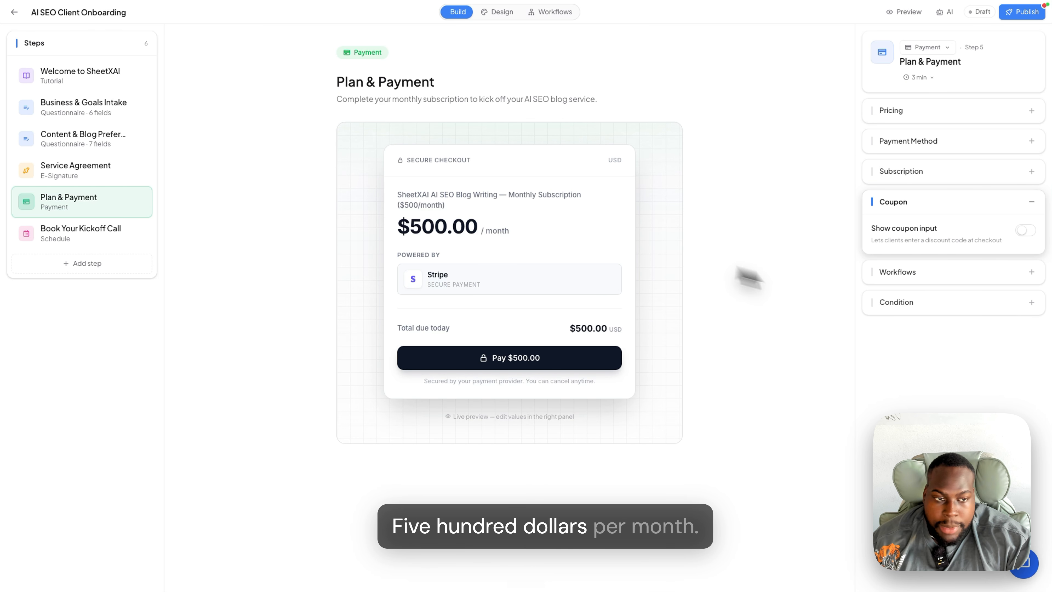
pyautogui.click(955, 281)
# - Check Book Your Kickoff Call, step back up to Welcome to SheetXAI, and switch to Design
pyautogui.click(104, 231)
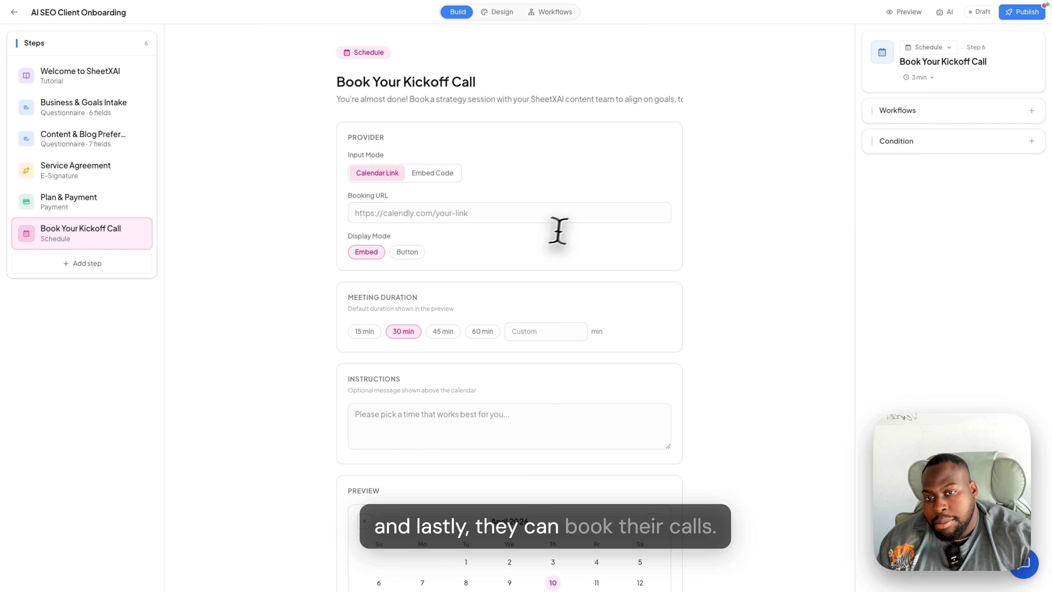
pyautogui.click(512, 213)
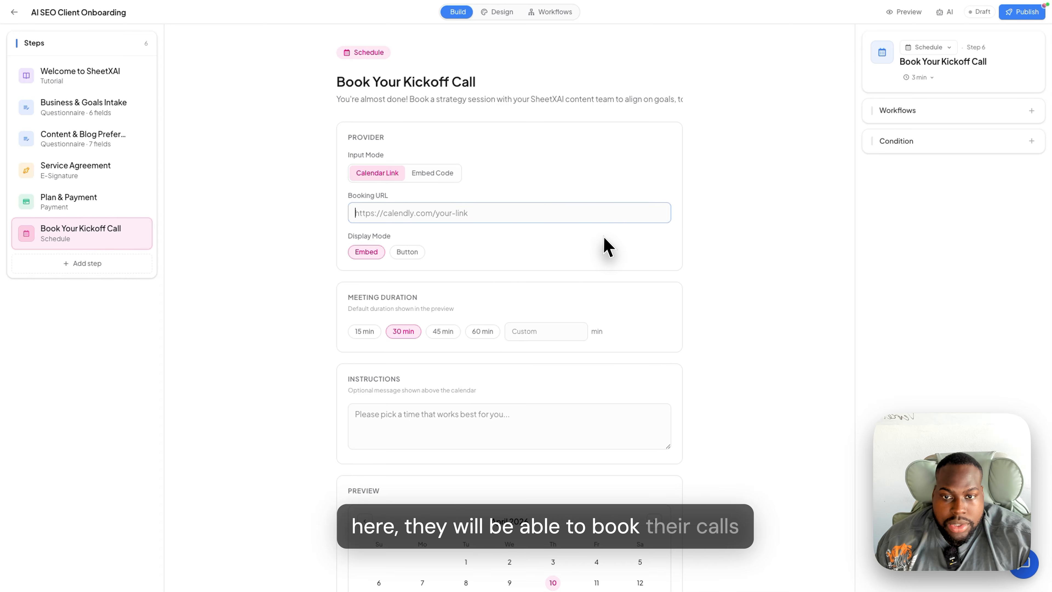
pyautogui.click(87, 172)
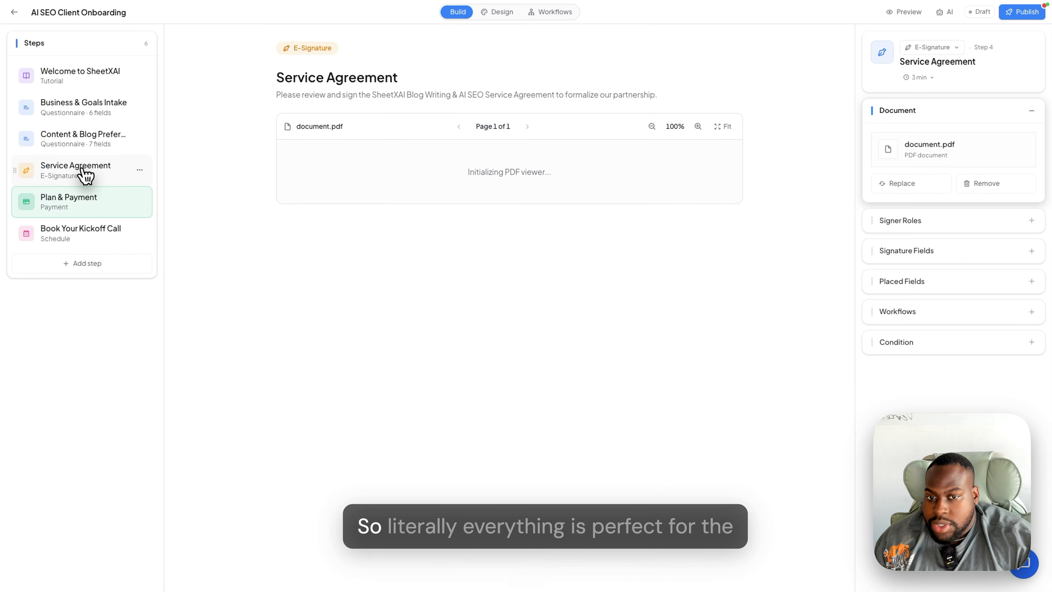
pyautogui.click(95, 143)
pyautogui.click(93, 108)
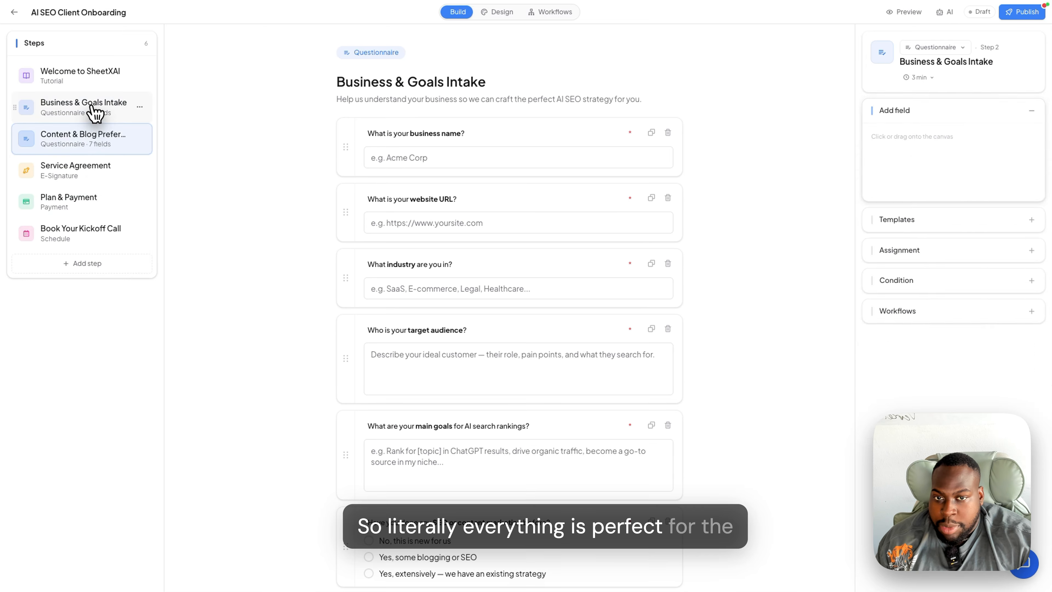
pyautogui.click(97, 79)
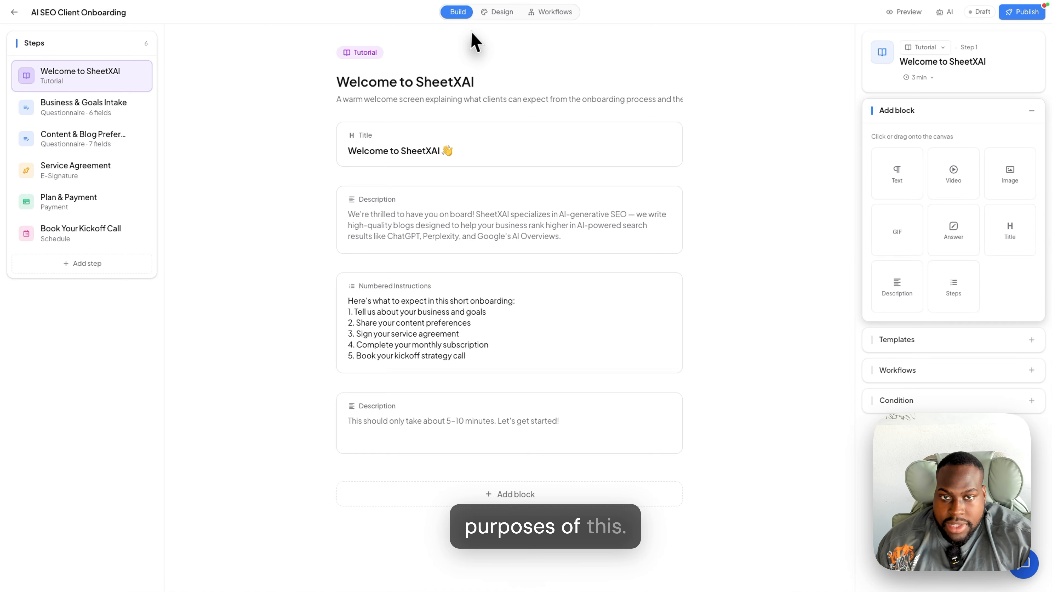
pyautogui.click(500, 12)
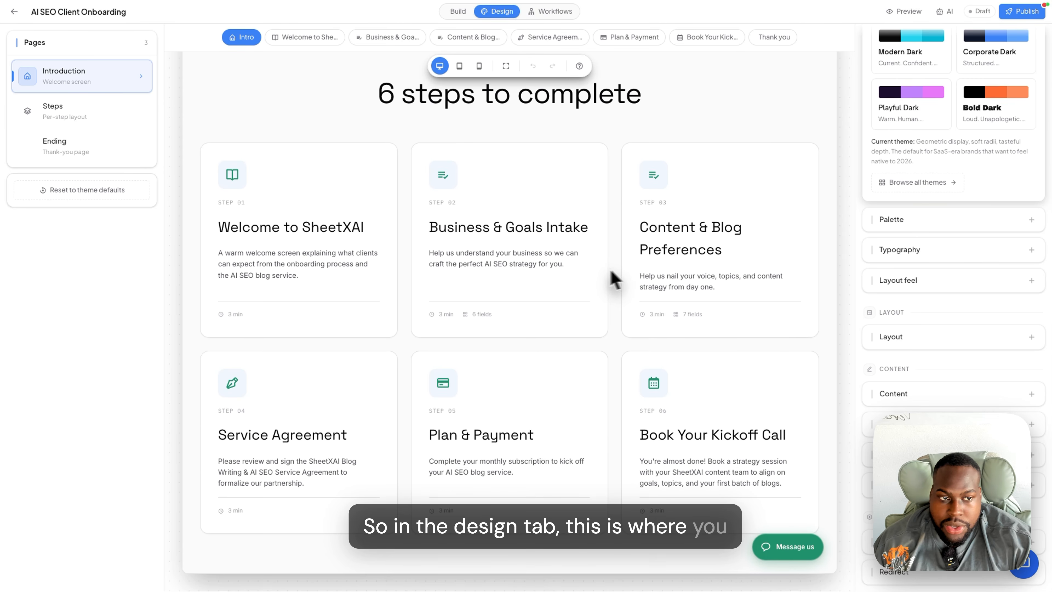
pyautogui.scroll(4, 616, 280)
pyautogui.scroll(8, 872, 247)
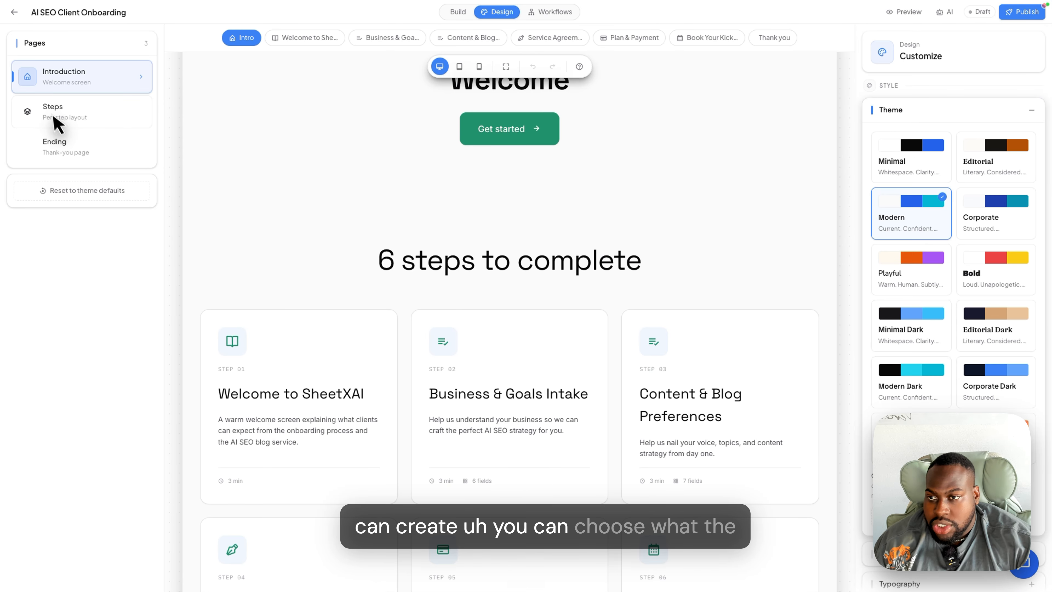
pyautogui.click(313, 38)
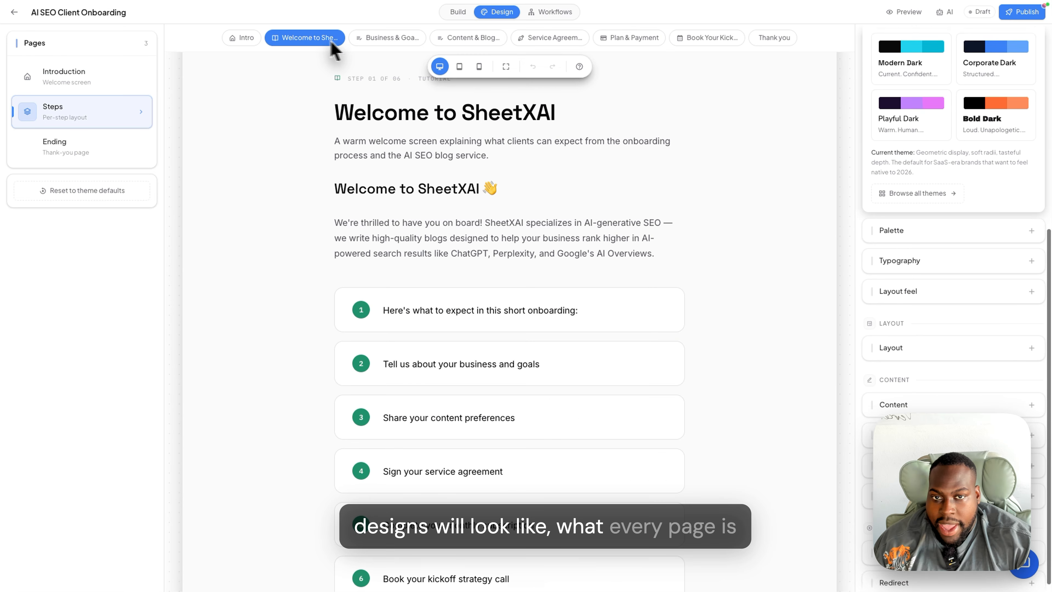
pyautogui.click(396, 38)
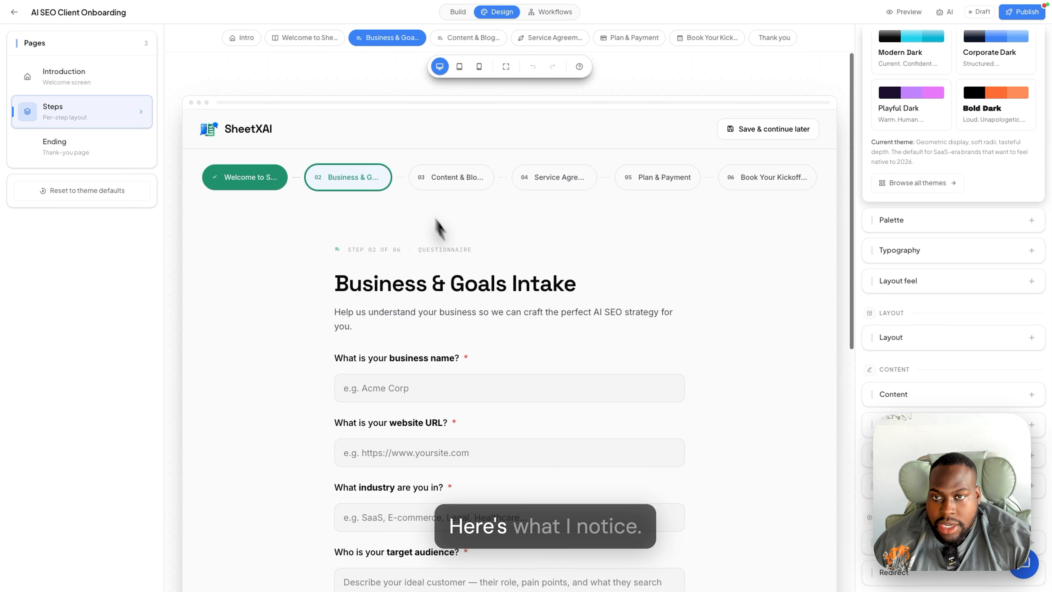
pyautogui.click(247, 39)
pyautogui.scroll(-6, 766, 283)
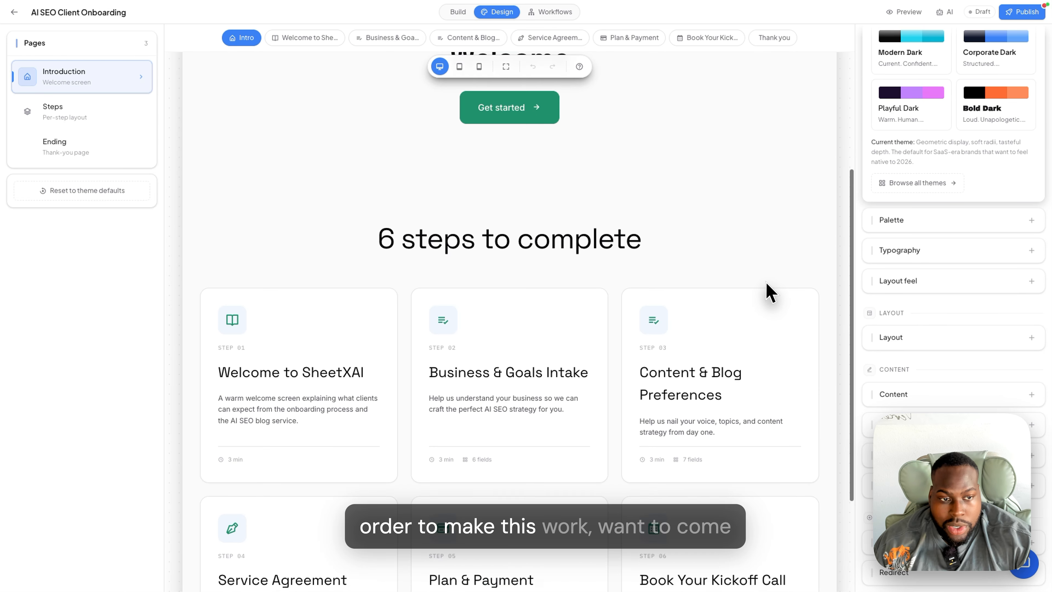
pyautogui.click(766, 283)
pyautogui.scroll(6, 581, 232)
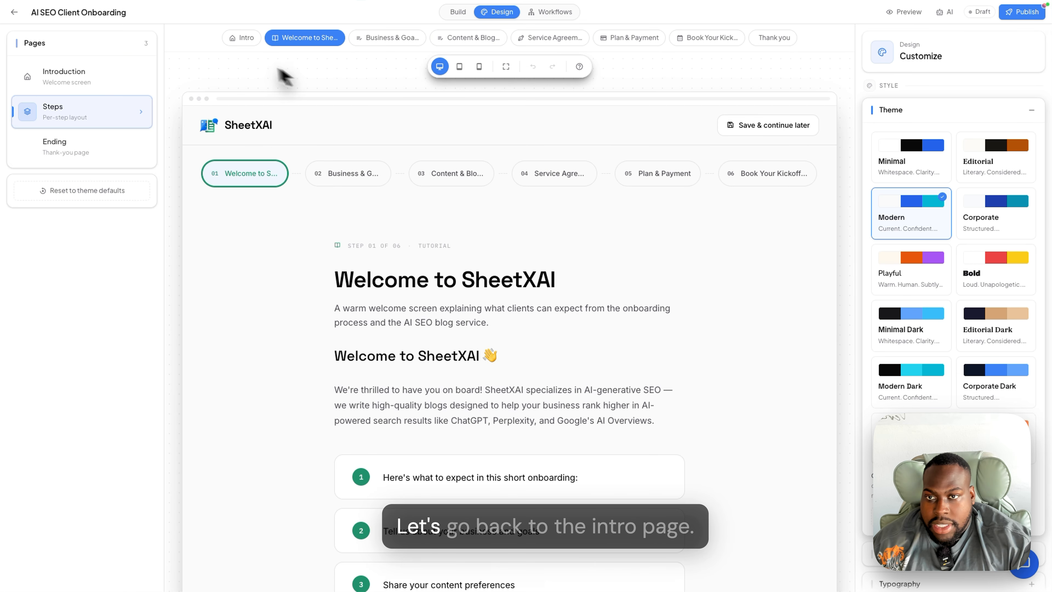
pyautogui.click(245, 39)
pyautogui.scroll(8, 946, 212)
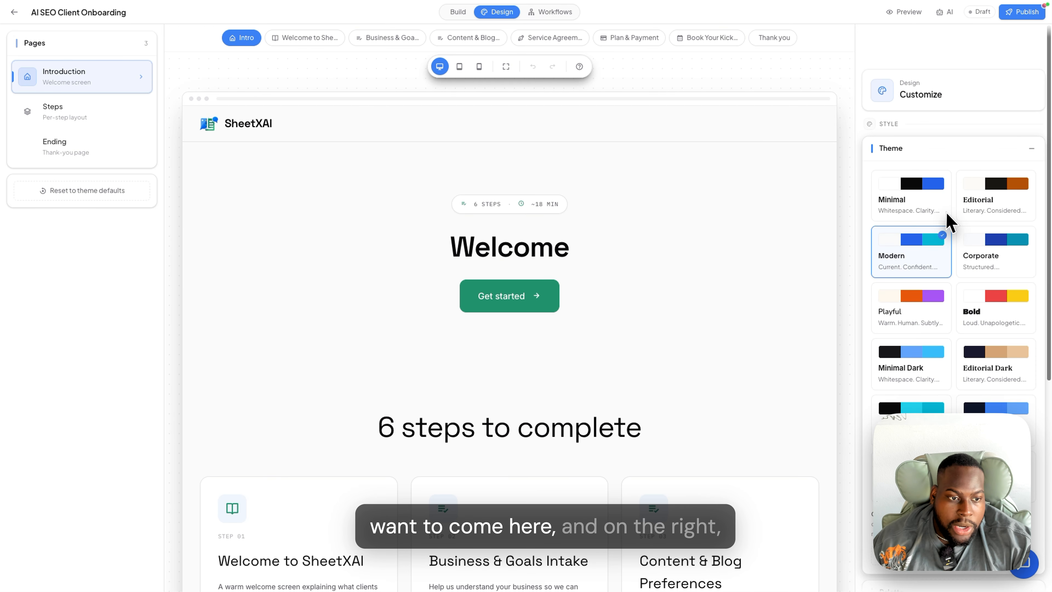
pyautogui.click(921, 168)
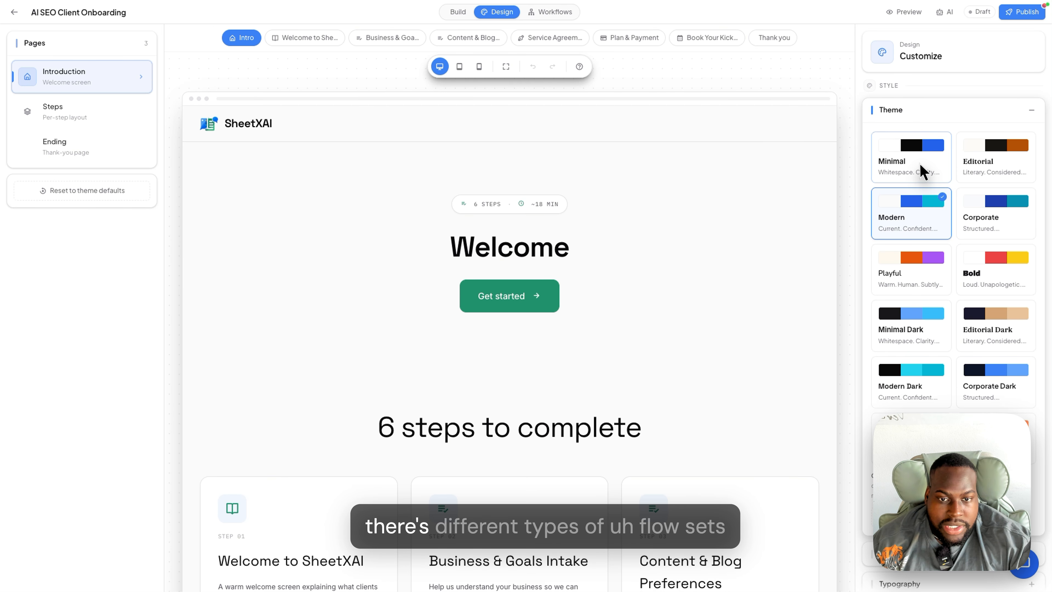
pyautogui.click(1003, 162)
pyautogui.click(899, 224)
pyautogui.click(890, 273)
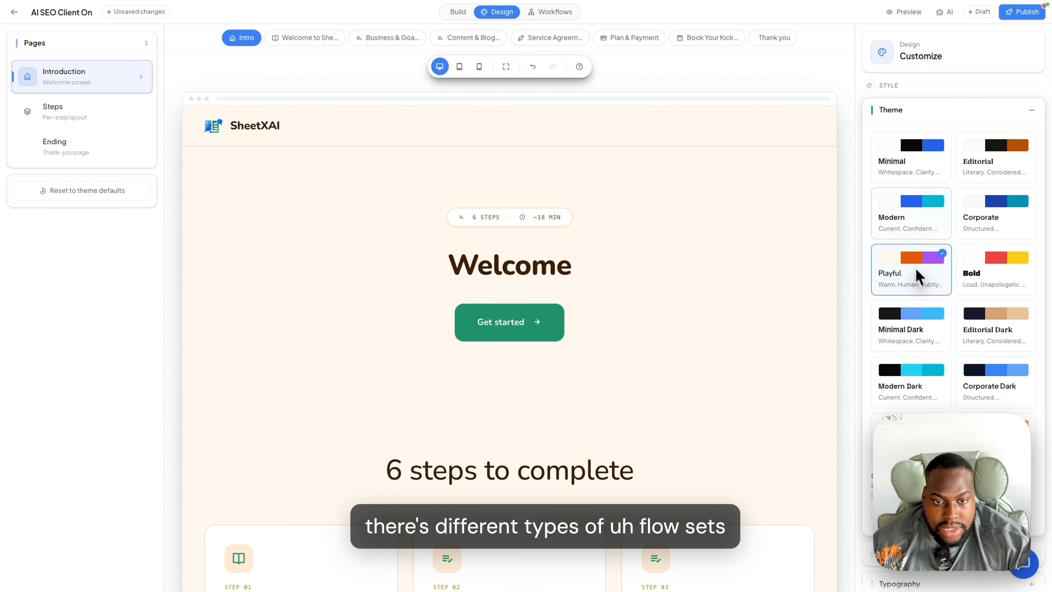
pyautogui.click(991, 292)
pyautogui.click(993, 328)
pyautogui.click(978, 286)
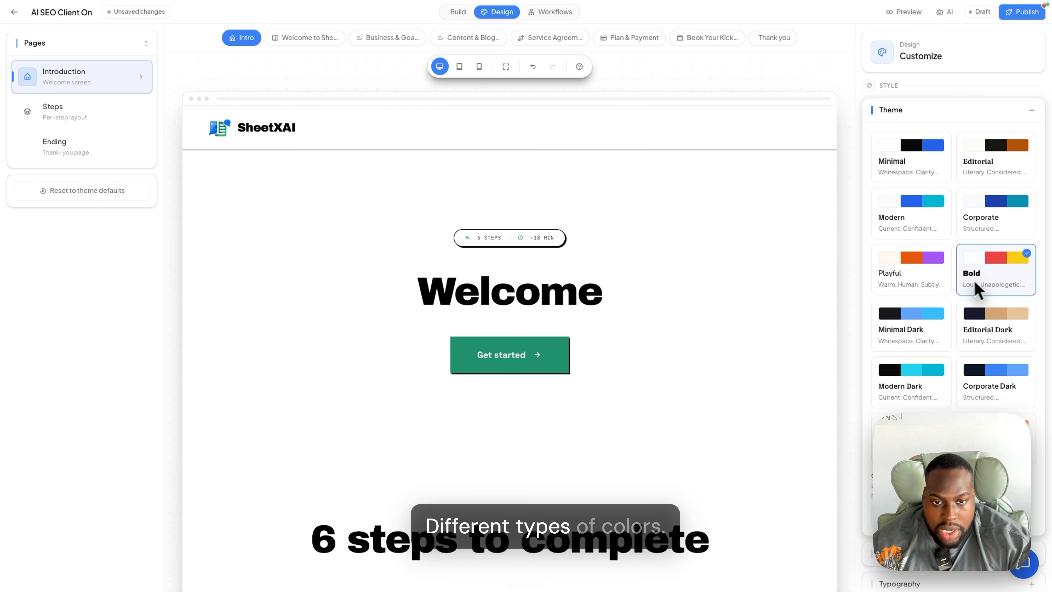
pyautogui.click(925, 280)
pyautogui.click(996, 281)
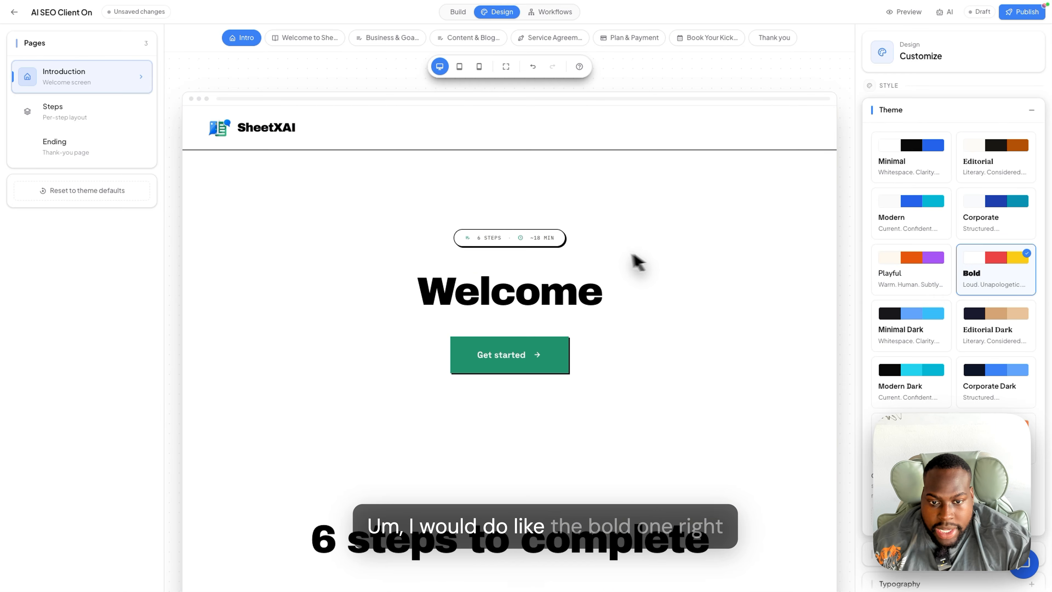
pyautogui.scroll(-10, 629, 287)
pyautogui.scroll(12, 653, 277)
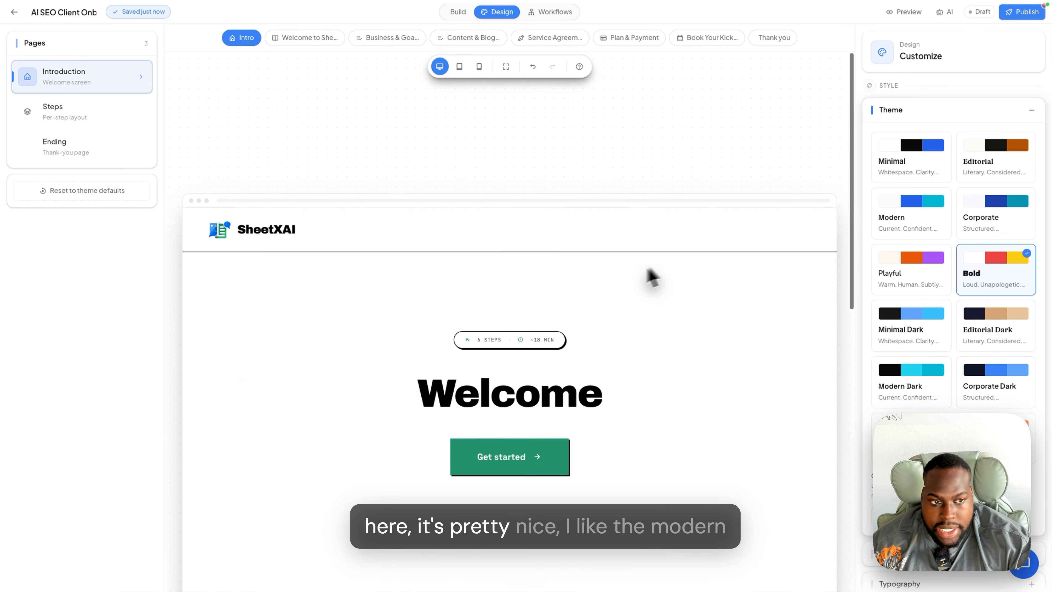
pyautogui.click(900, 218)
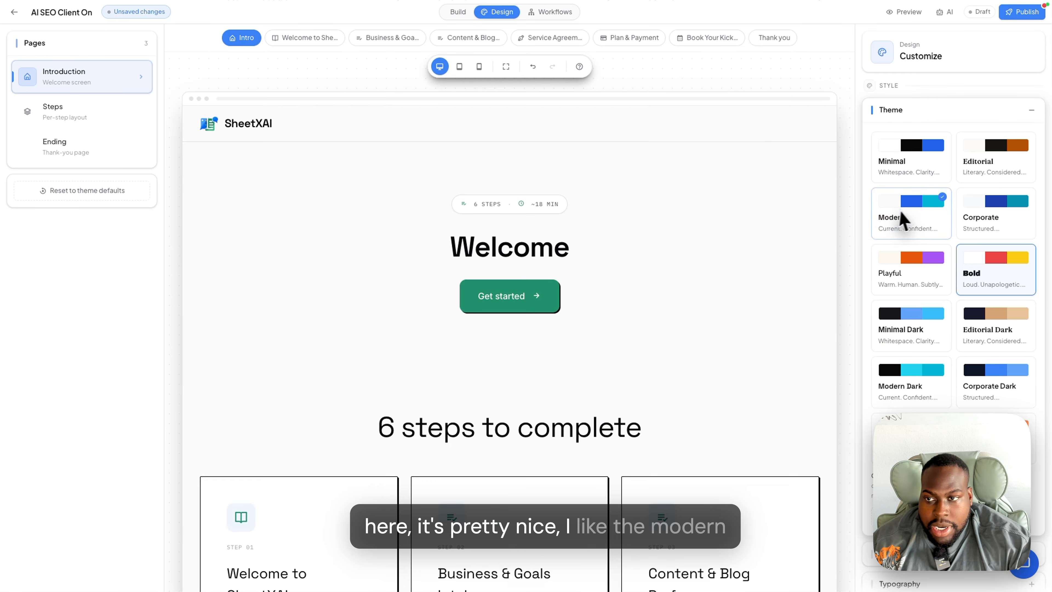
pyautogui.click(99, 120)
# - Try Split, Full bleed and Editorial hero layouts on the intro page, keeping Centered
pyautogui.scroll(5, 978, 244)
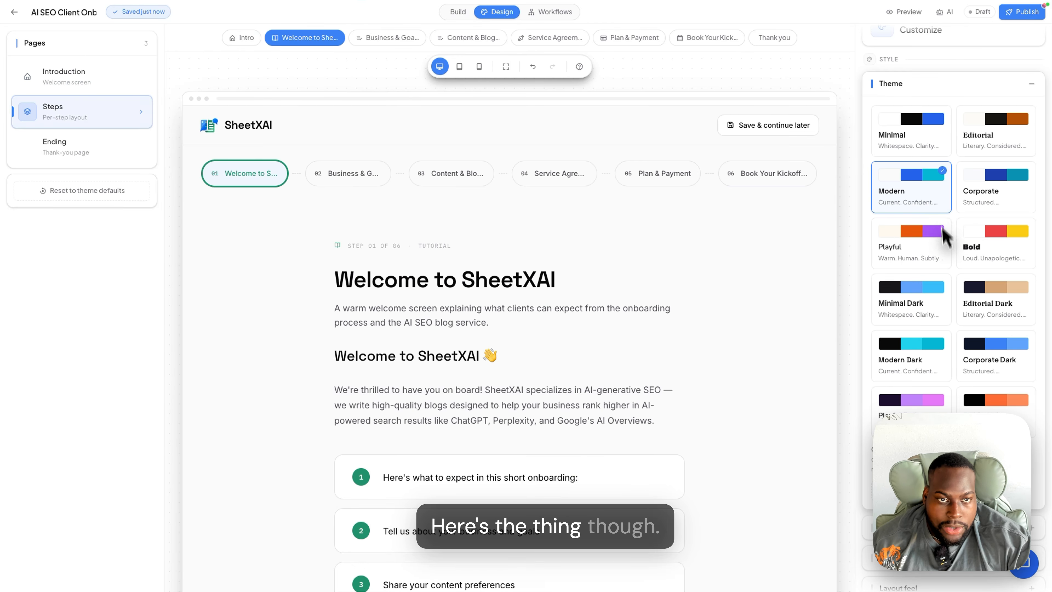
pyautogui.scroll(-5, 937, 227)
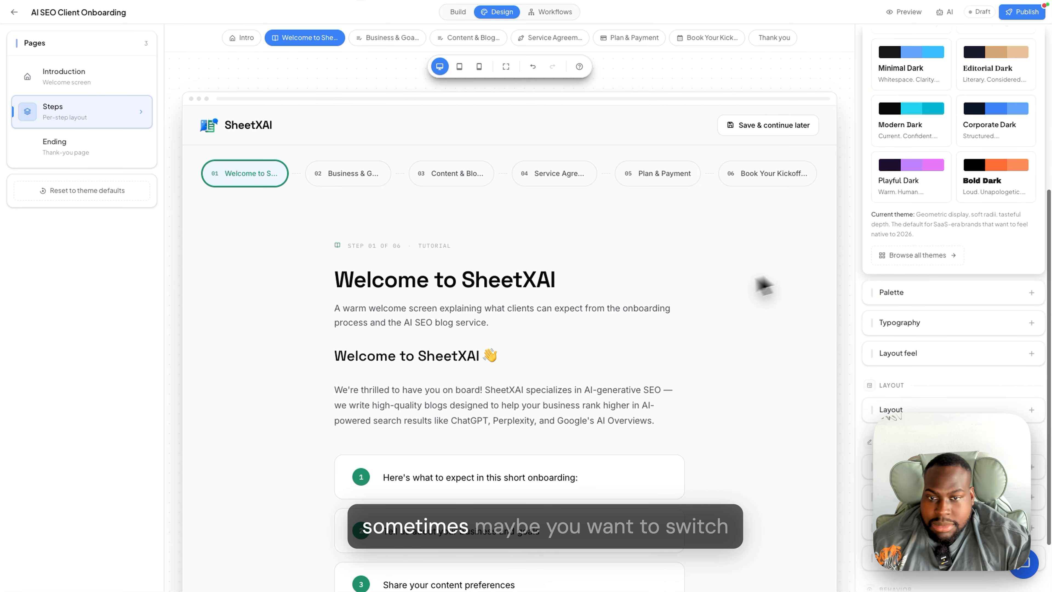
pyautogui.click(240, 39)
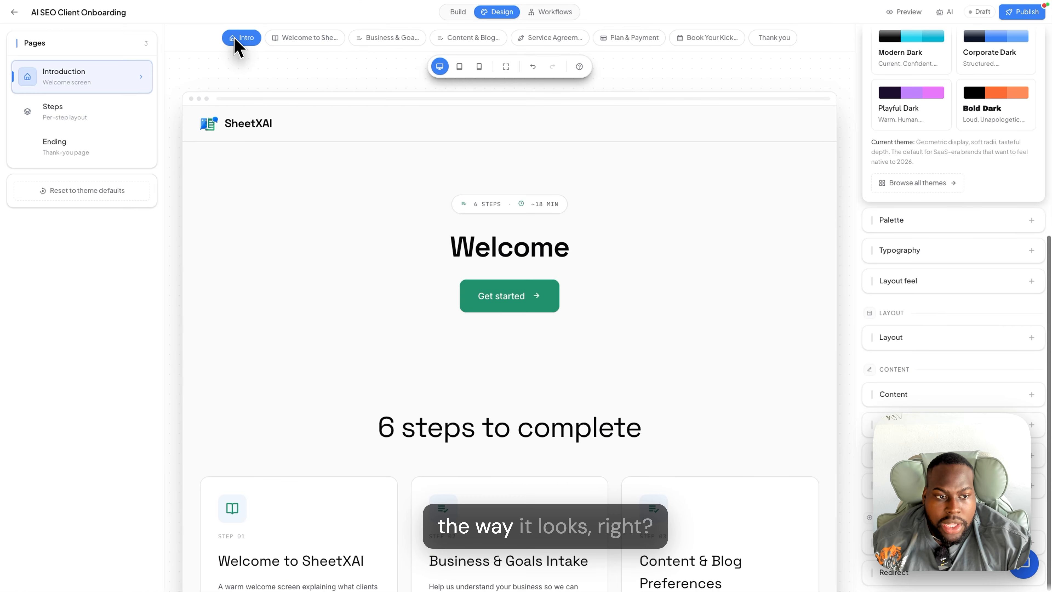
pyautogui.scroll(-1, 706, 187)
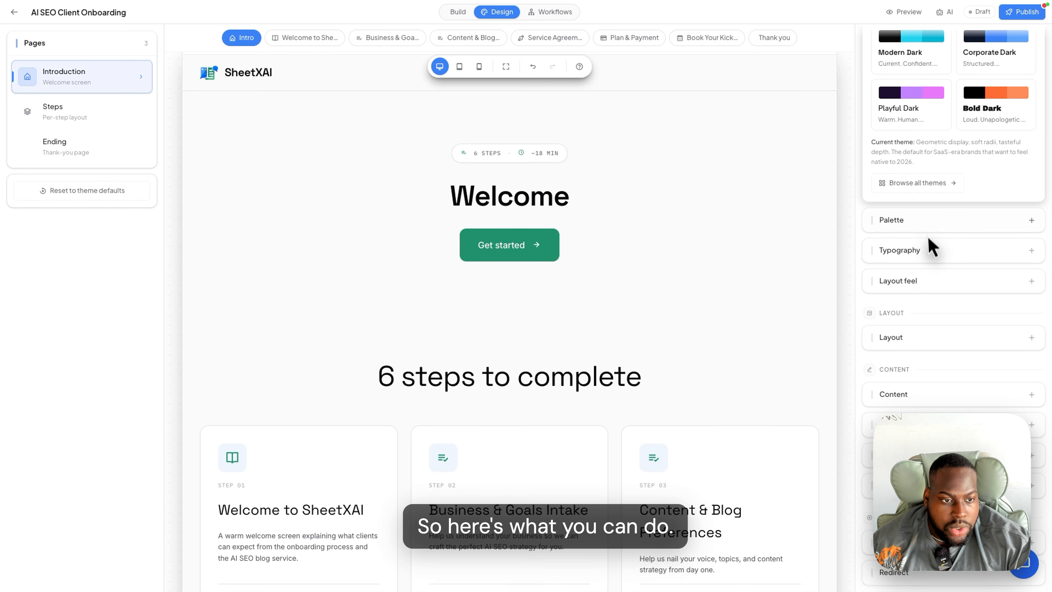
pyautogui.click(914, 344)
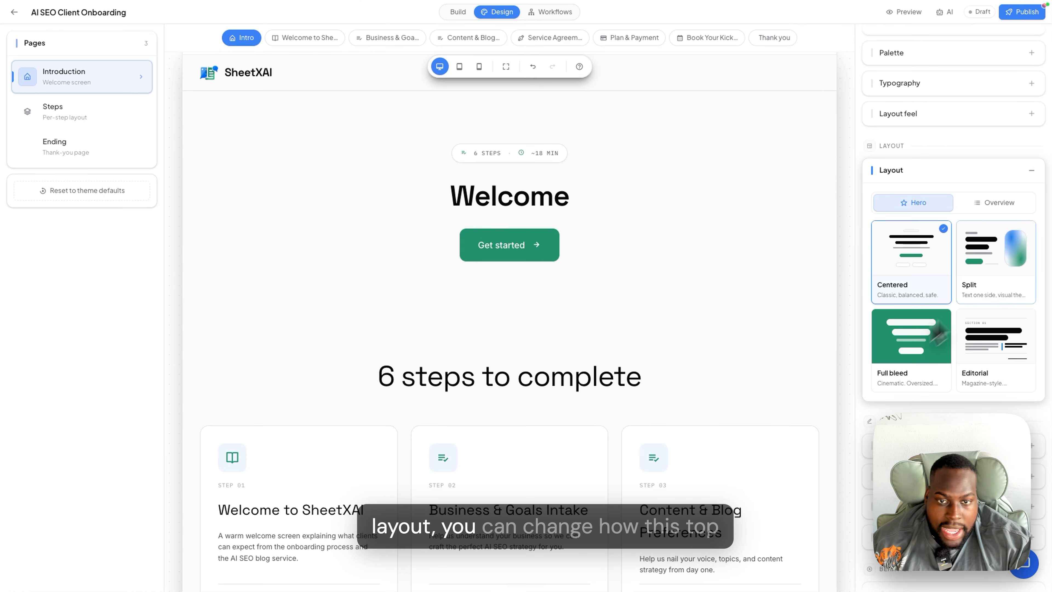
pyautogui.click(996, 262)
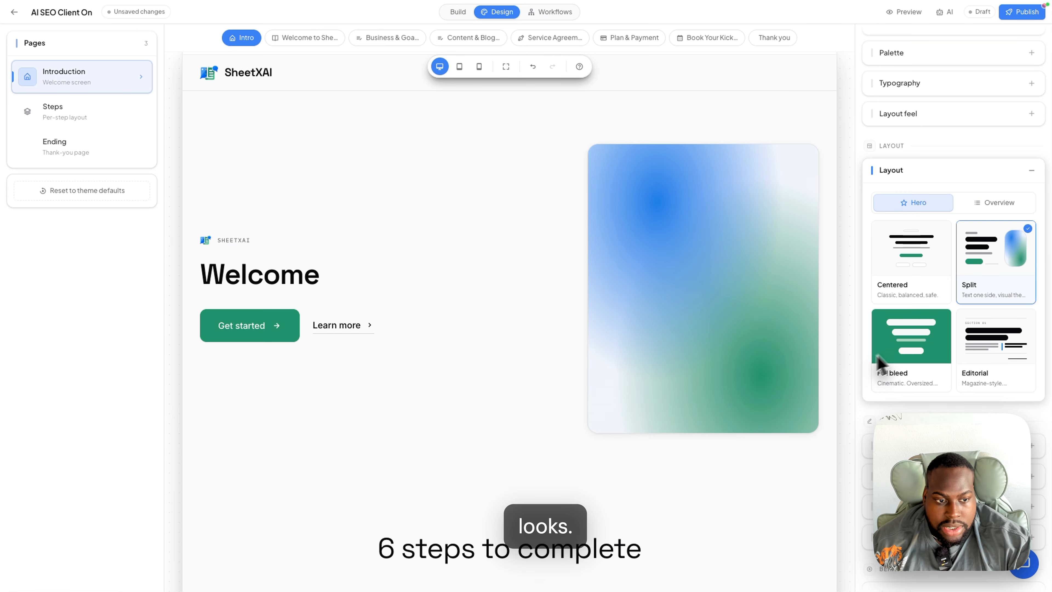
pyautogui.click(924, 359)
pyautogui.click(997, 360)
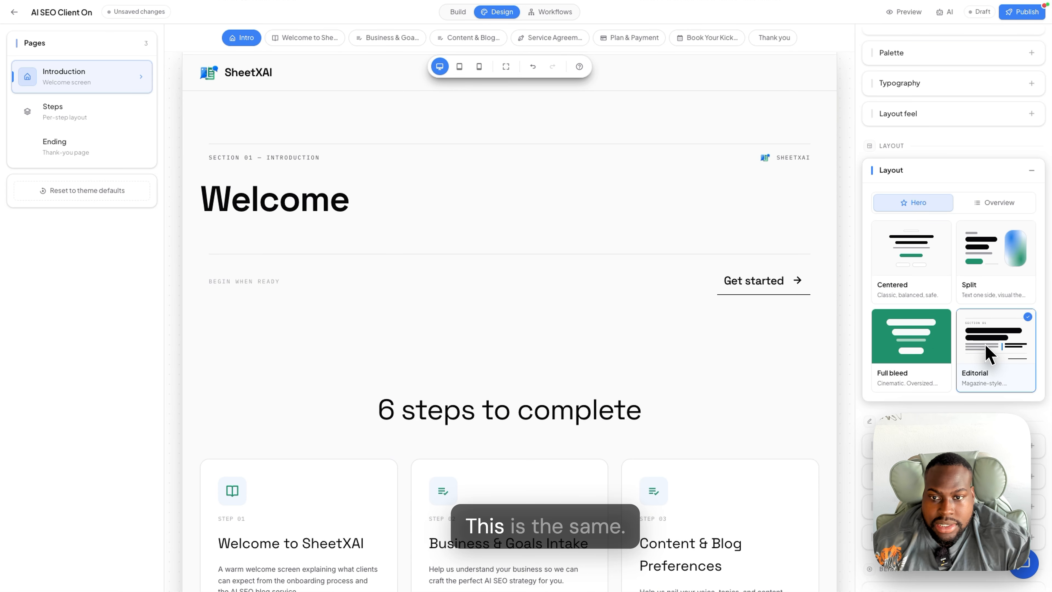
pyautogui.click(905, 282)
pyautogui.click(1002, 202)
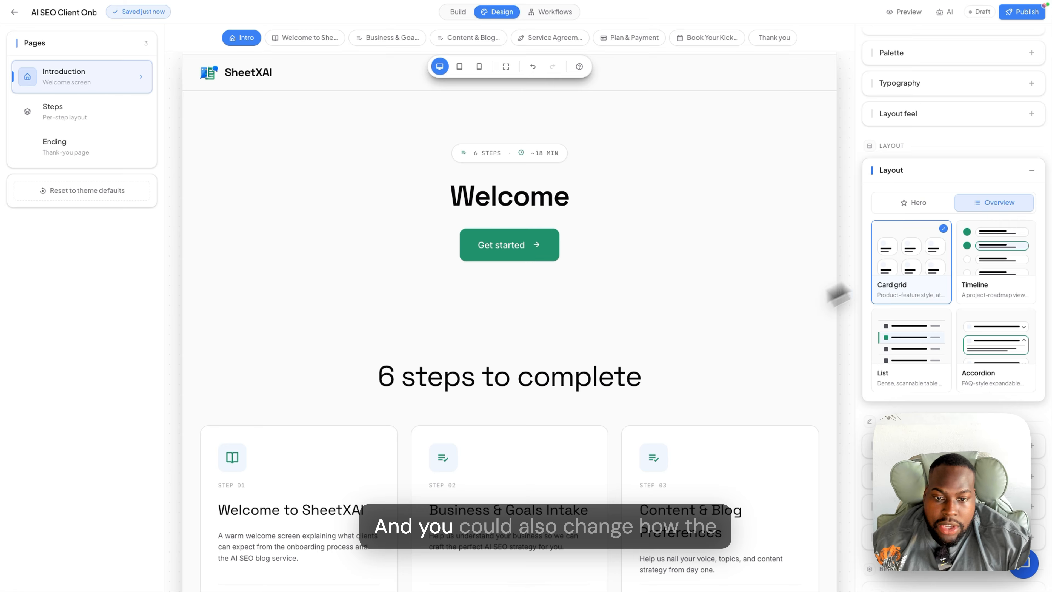
# - Try List, Accordion and Card grid for the steps overview, settling on Timeline
pyautogui.click(983, 266)
pyautogui.click(924, 349)
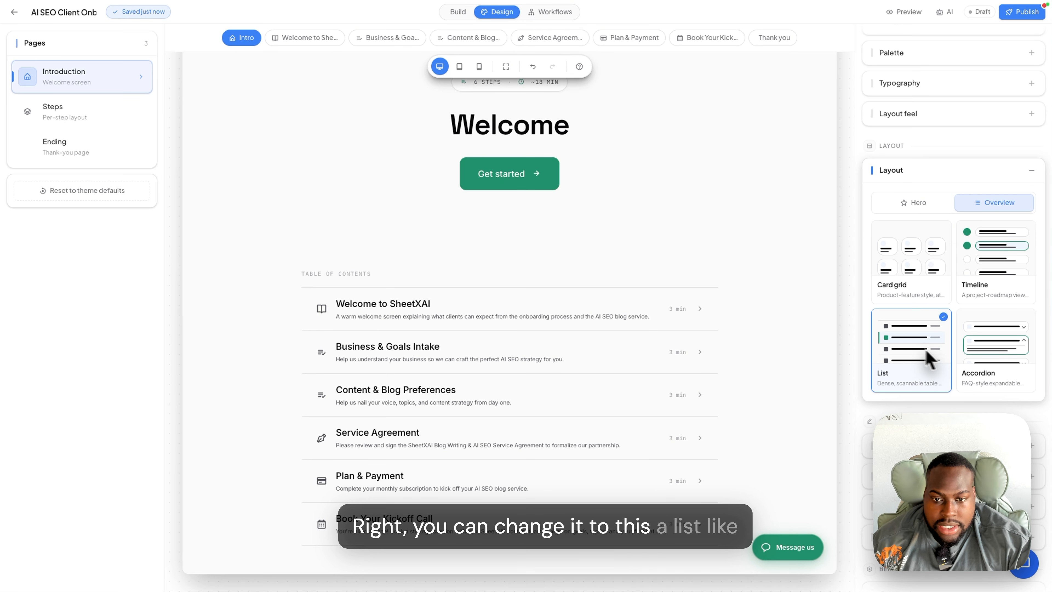
pyautogui.click(998, 367)
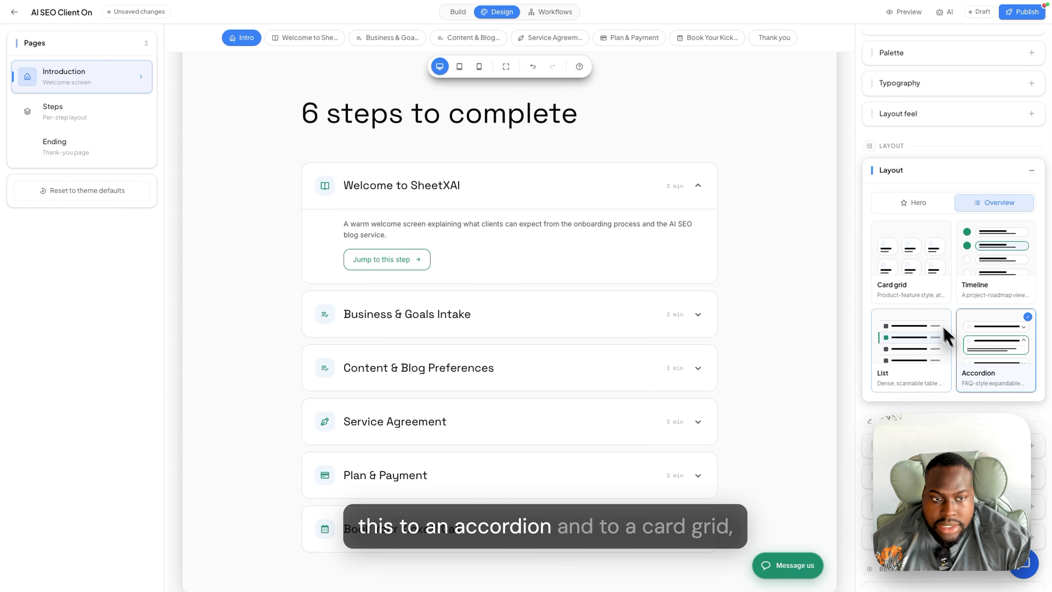
pyautogui.click(923, 268)
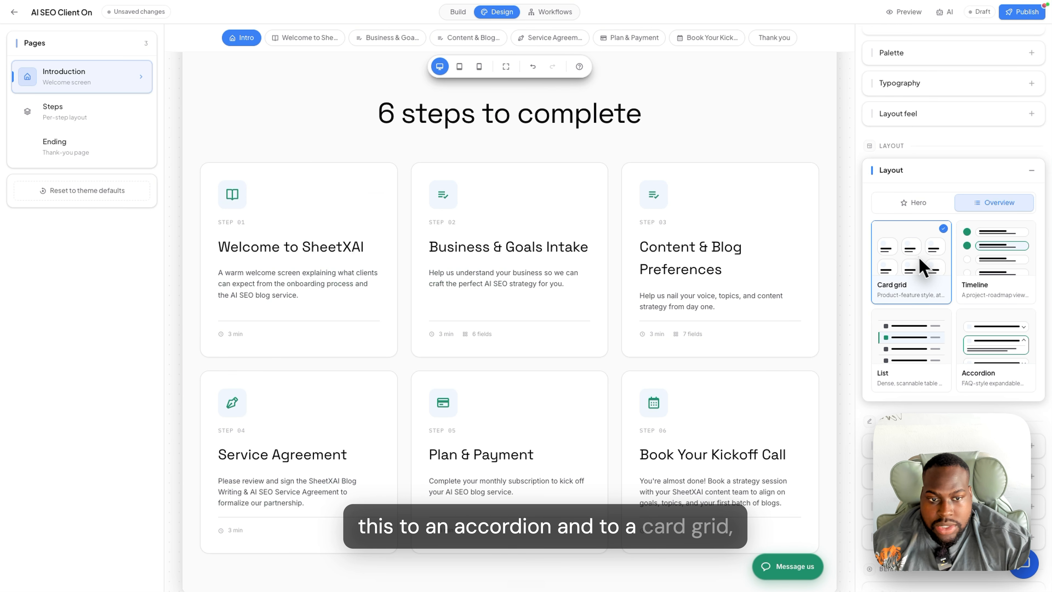
pyautogui.click(971, 267)
pyautogui.scroll(3, 517, 344)
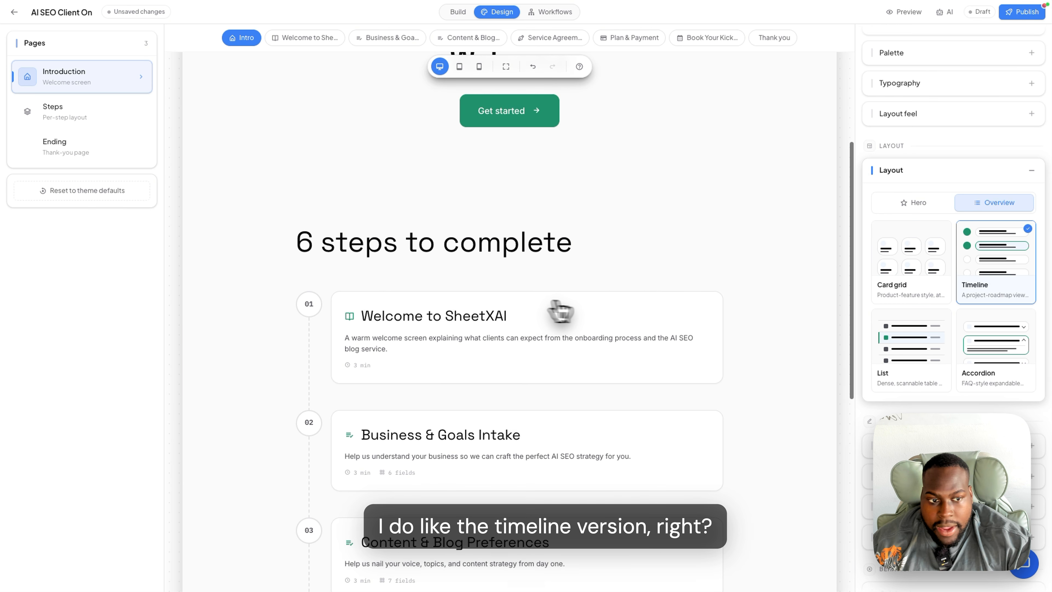
pyautogui.scroll(-10, 794, 371)
pyautogui.scroll(20, 711, 381)
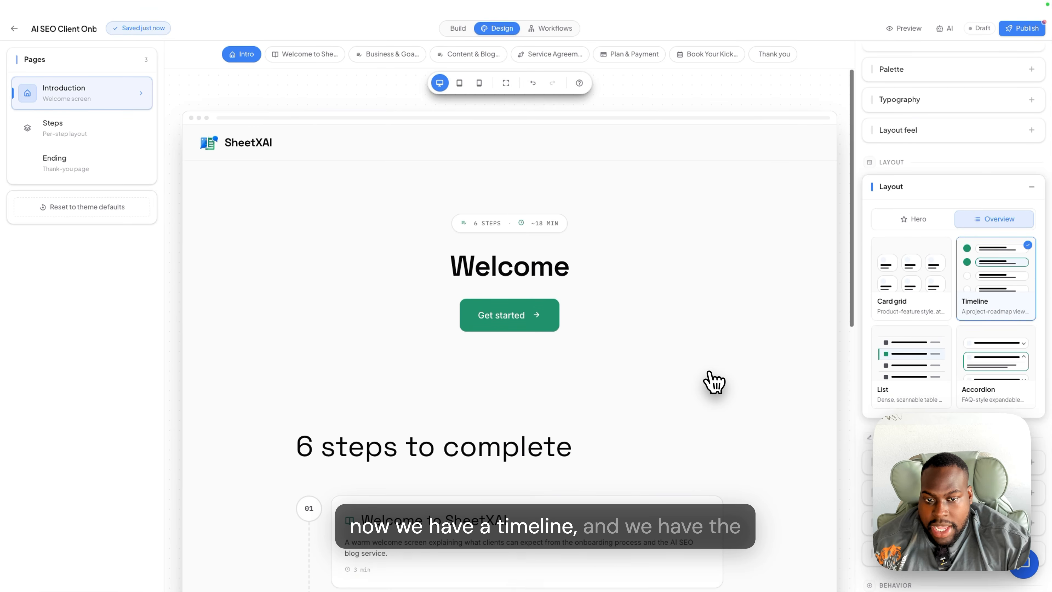
# - Return to the hero layout choices and open the Welcome heading for editing
pyautogui.click(916, 202)
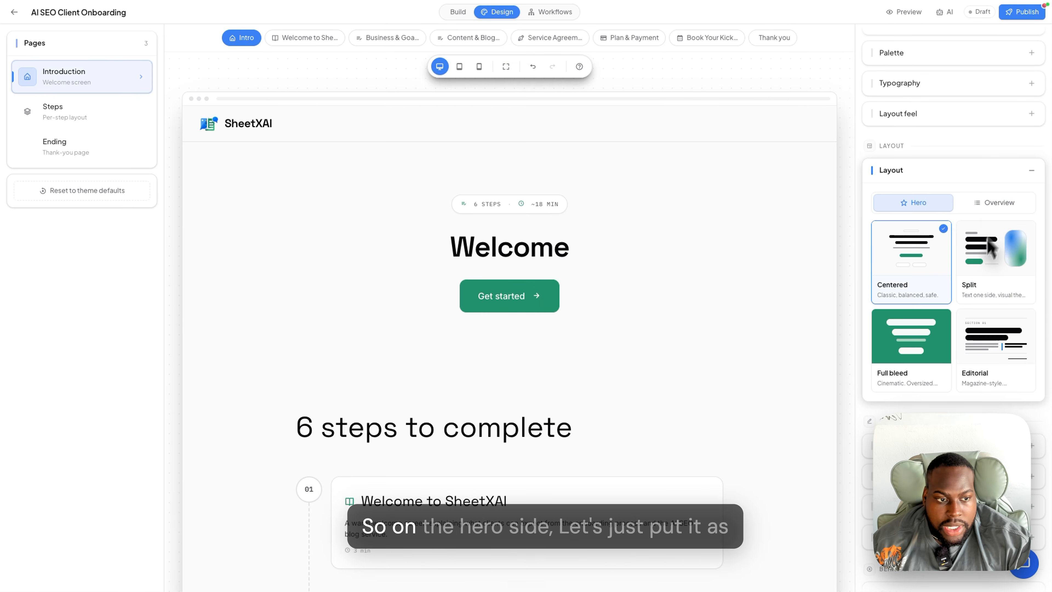
pyautogui.scroll(2, 982, 297)
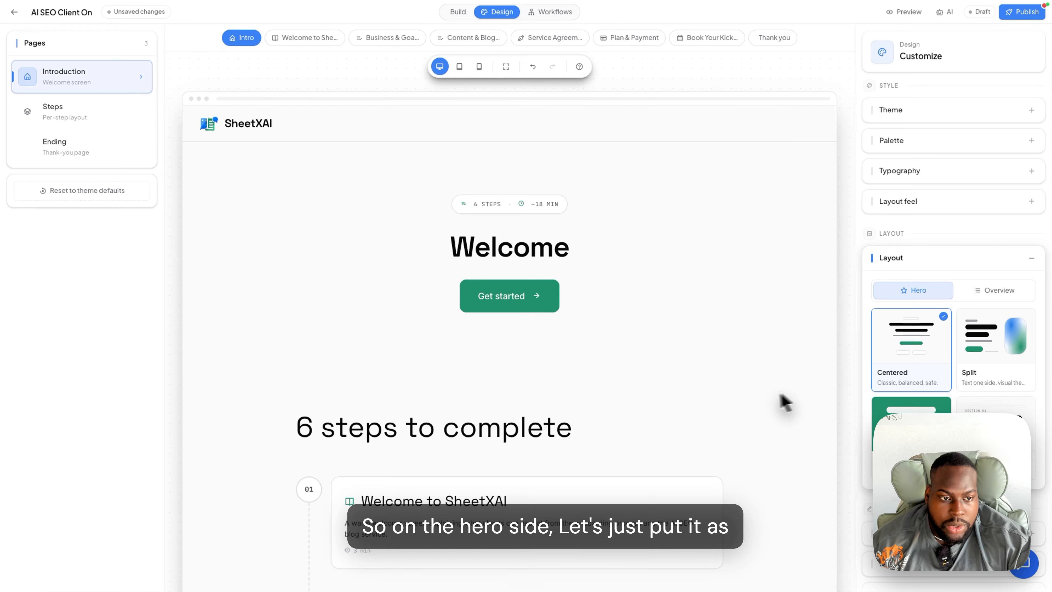
pyautogui.scroll(-3, 934, 407)
pyautogui.click(519, 248)
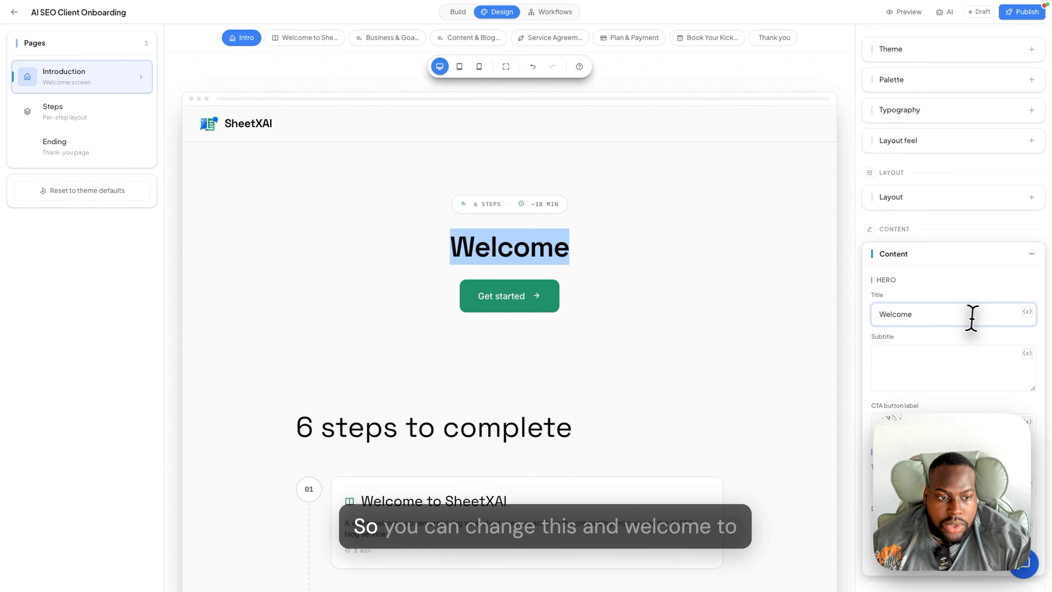
# - Retitle the hero 'welcome to your onboarding' plus the First name variable, then preview it
pyautogui.click(967, 316)
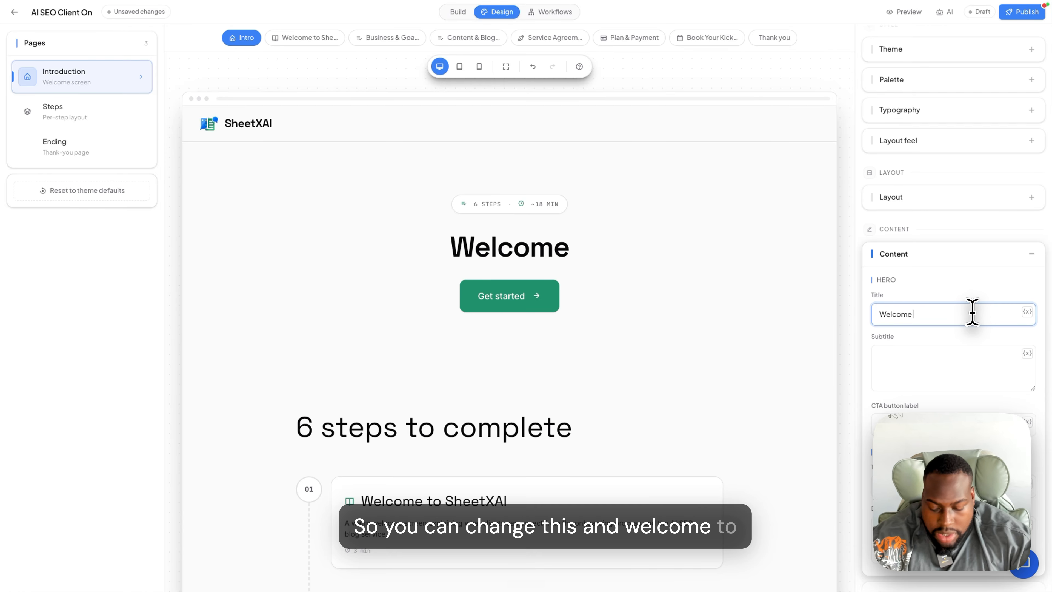
pyautogui.write('to California')
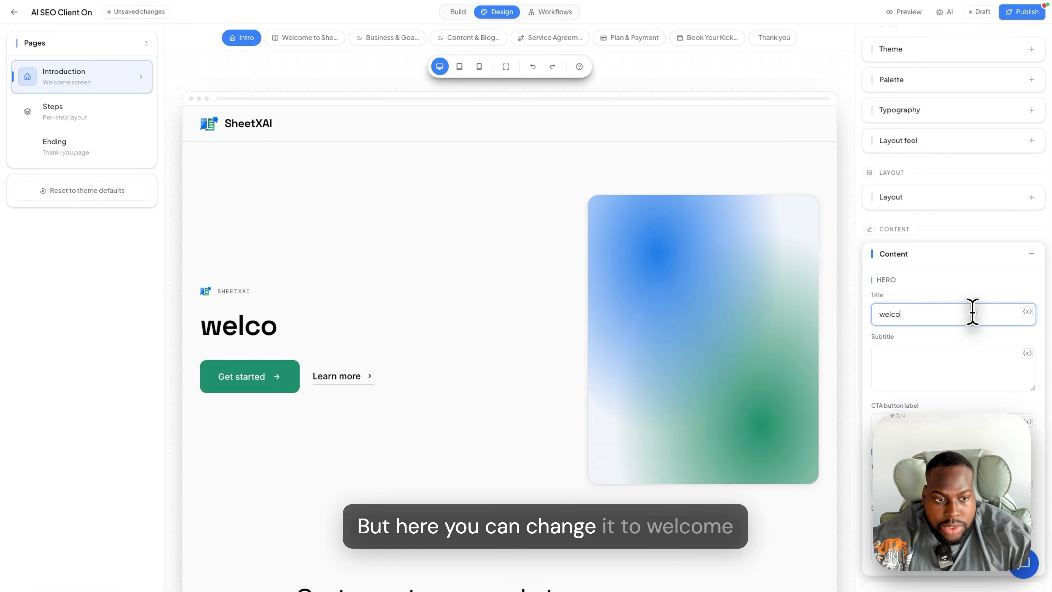
pyautogui.write('lcome t')
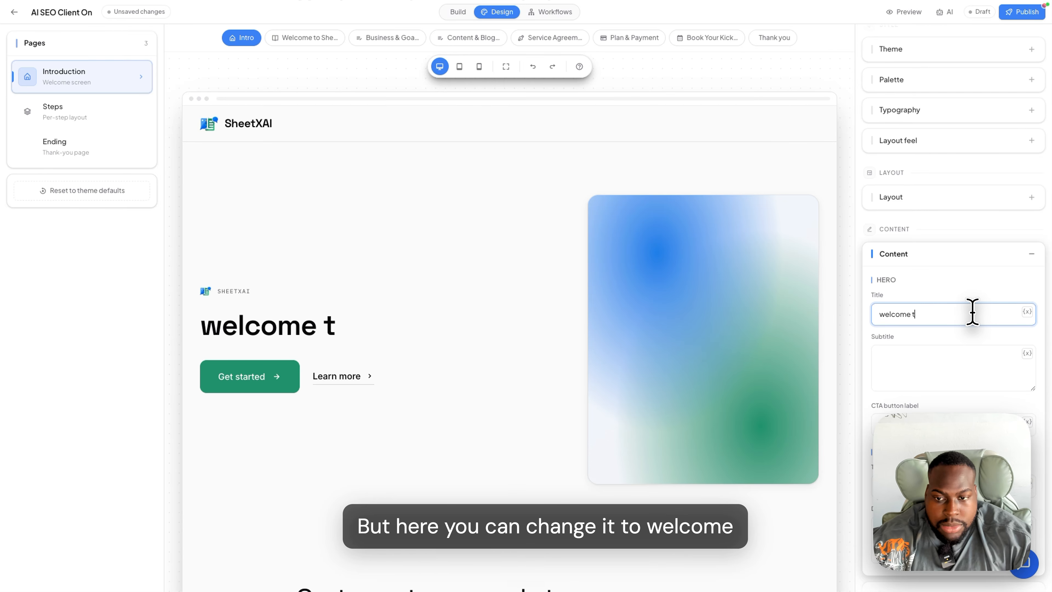
pyautogui.write('o your onboarding')
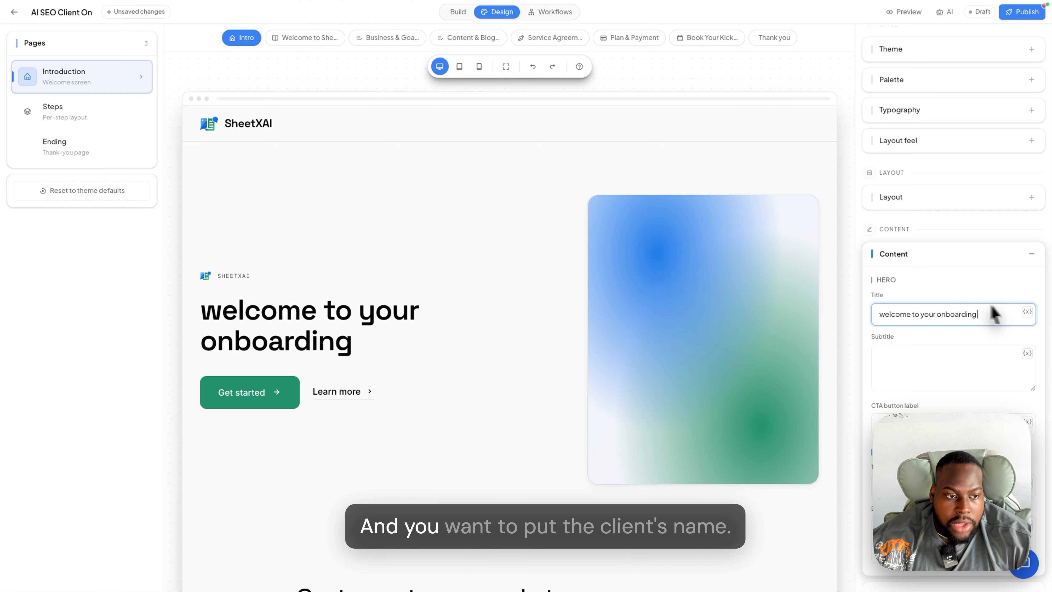
pyautogui.click(1027, 311)
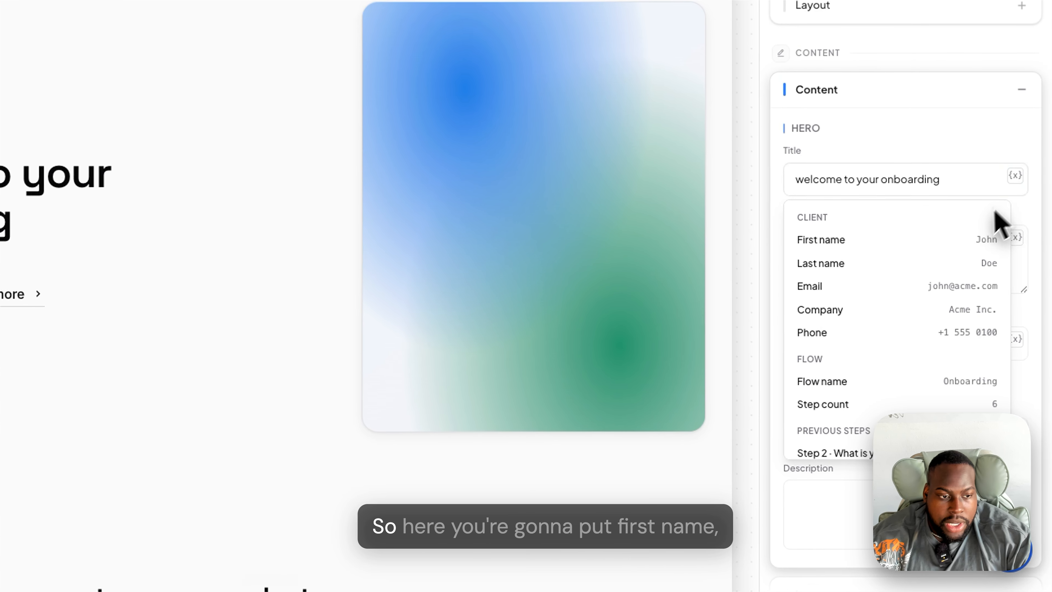
pyautogui.click(952, 240)
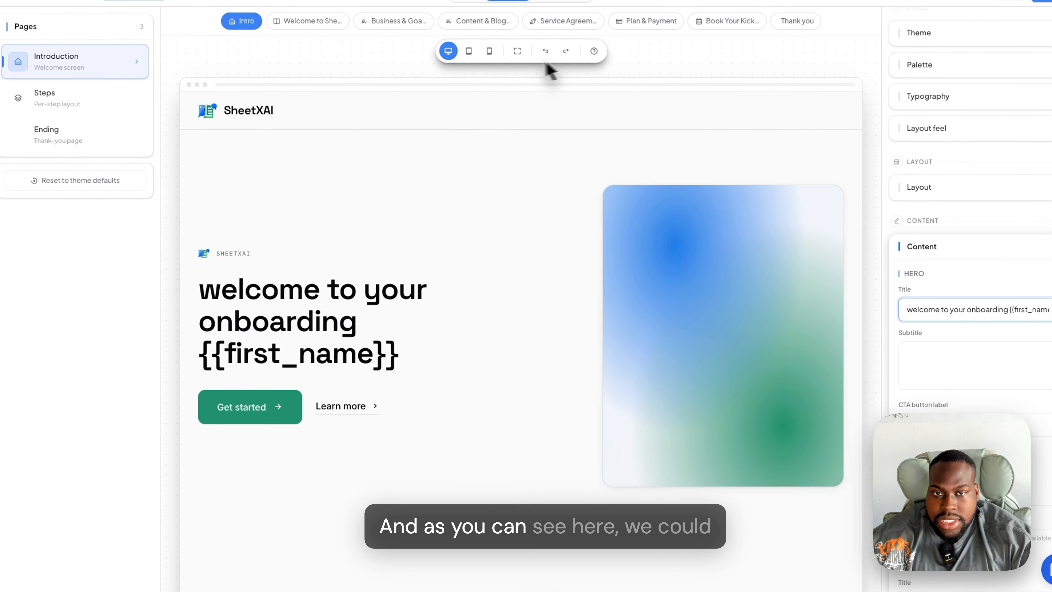
pyautogui.click(505, 68)
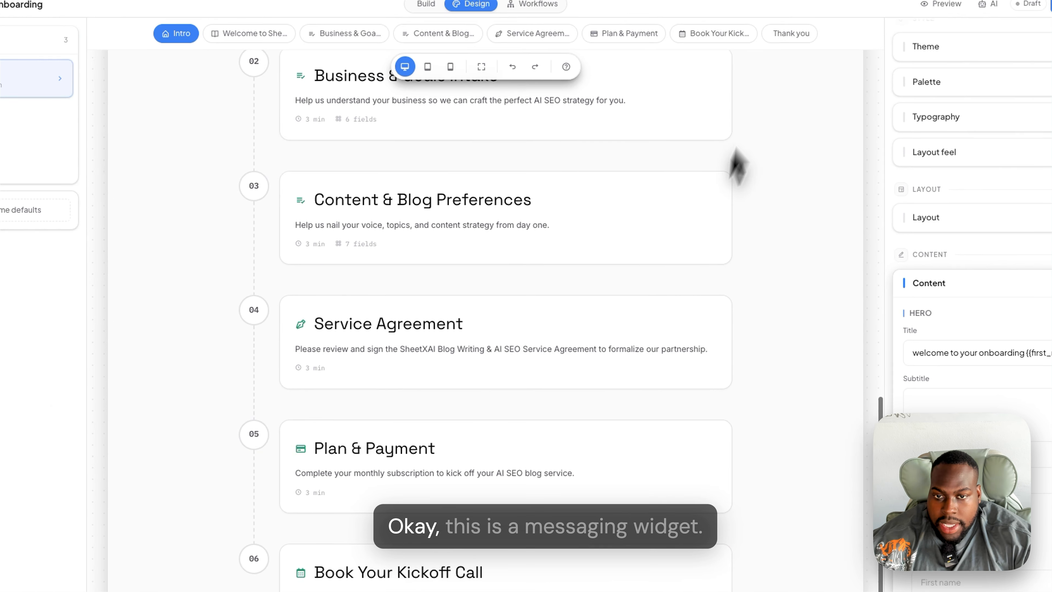
# - Collapse the hero editor and switch the flow's language to Français
pyautogui.click(998, 90)
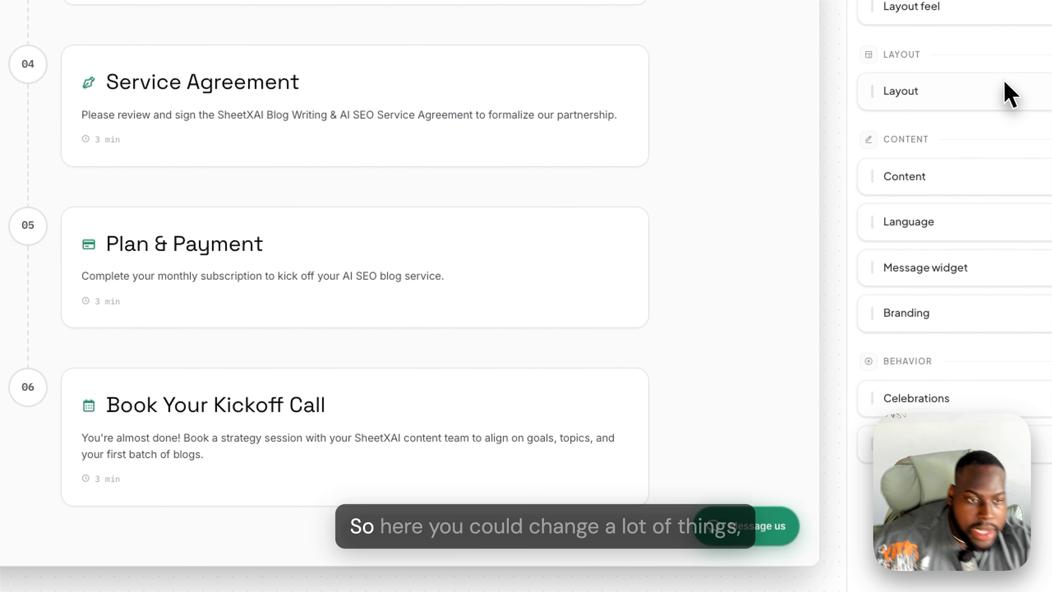
pyautogui.click(1012, 228)
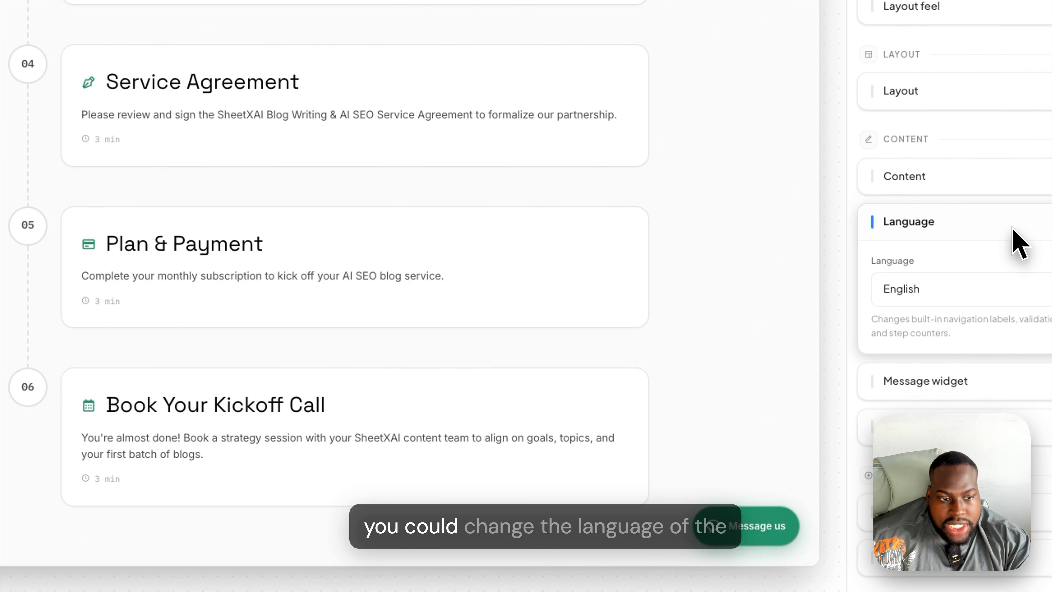
pyautogui.click(1004, 293)
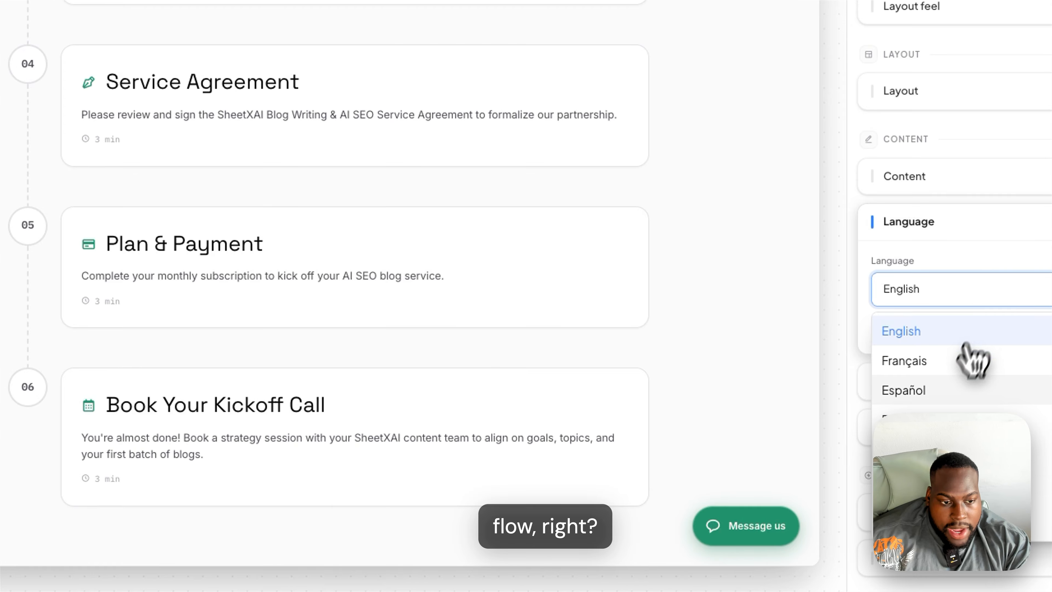
pyautogui.click(961, 383)
pyautogui.scroll(10, 503, 249)
pyautogui.scroll(5, 504, 249)
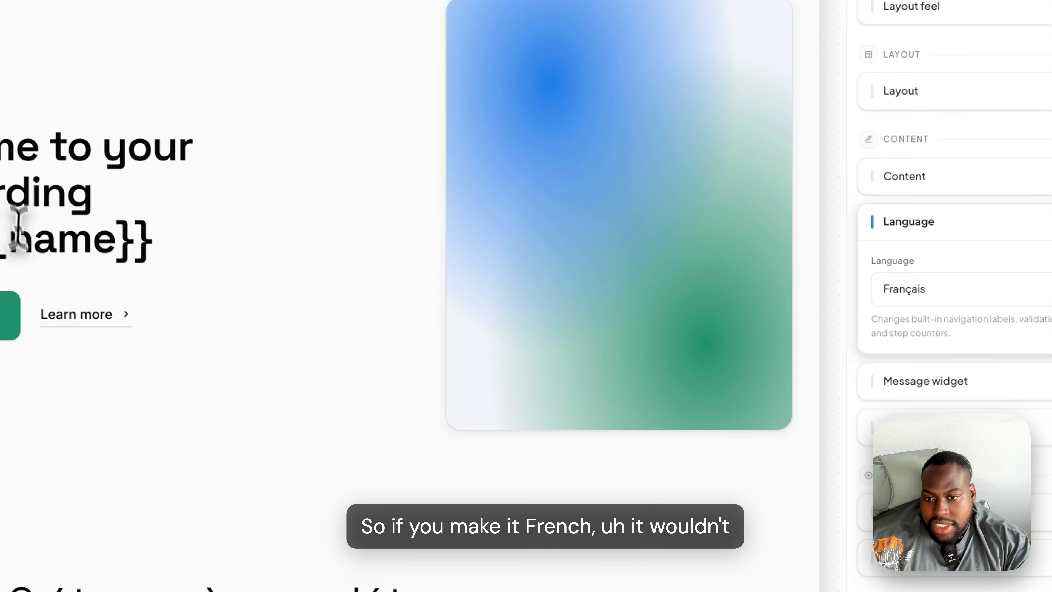
pyautogui.scroll(-10, 203, 317)
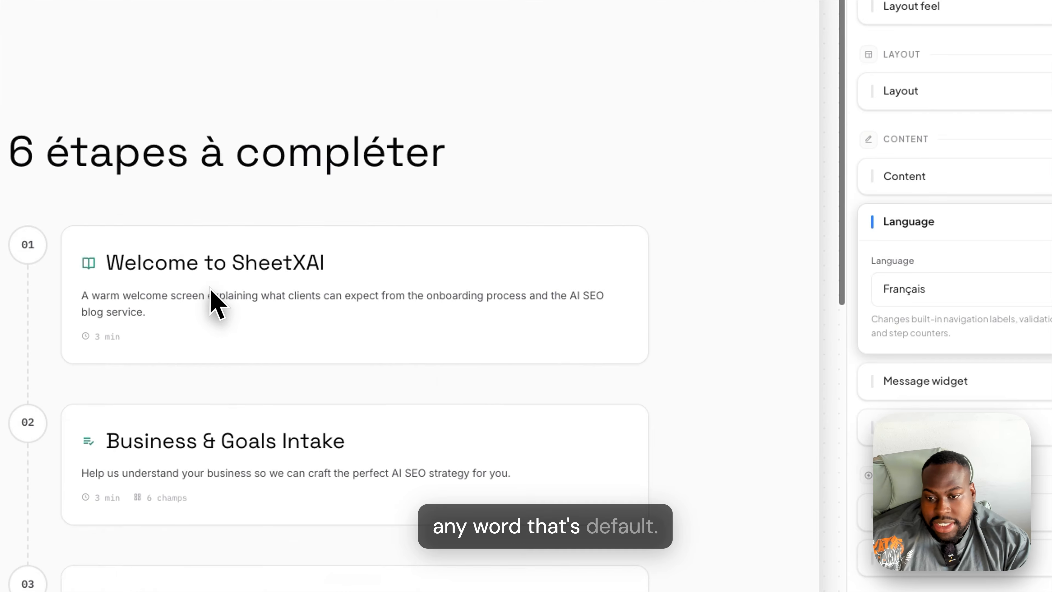
pyautogui.scroll(10, 214, 301)
pyautogui.scroll(-10, 223, 336)
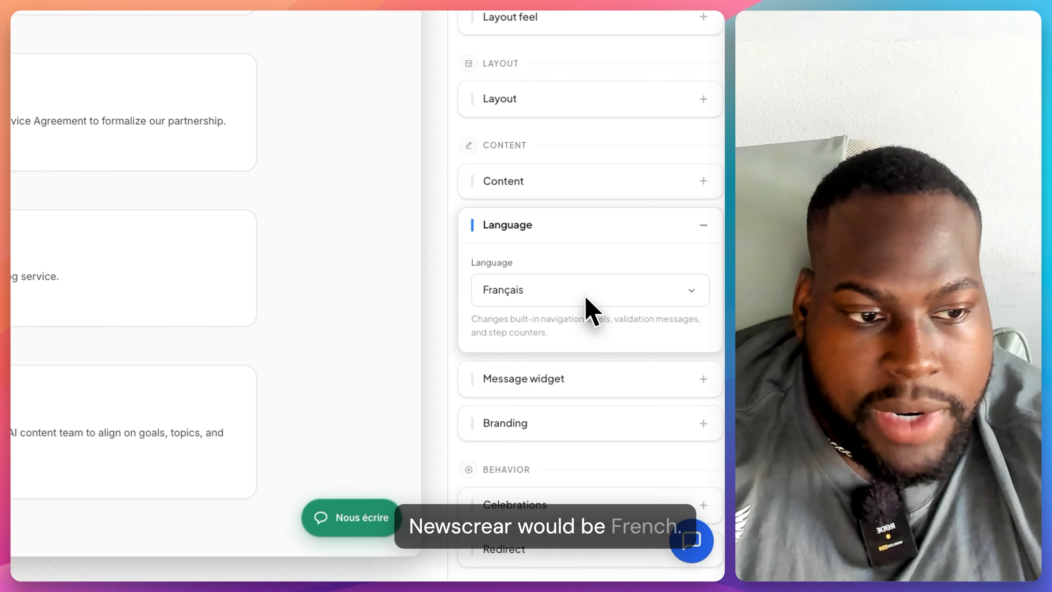
# - Set the flow's language back to English
pyautogui.click(620, 295)
pyautogui.scroll(-2, 566, 429)
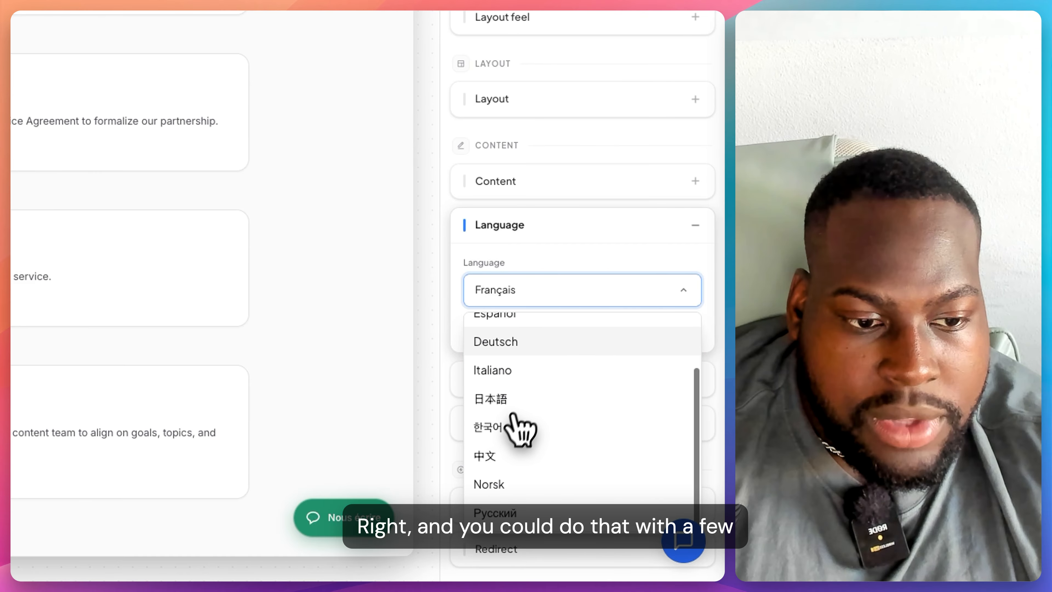
pyautogui.scroll(2, 514, 427)
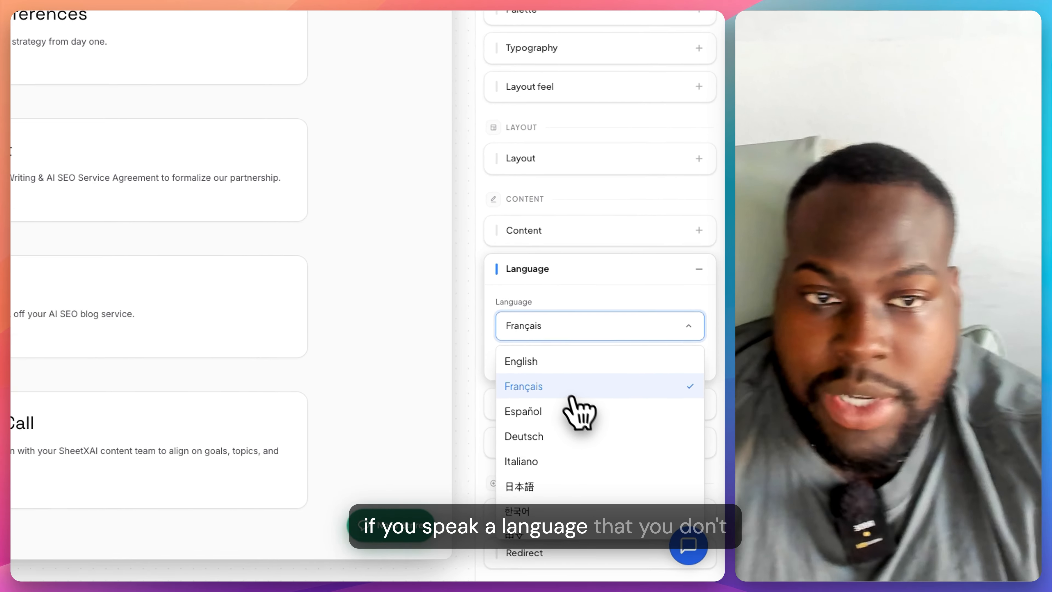
pyautogui.scroll(-3, 609, 445)
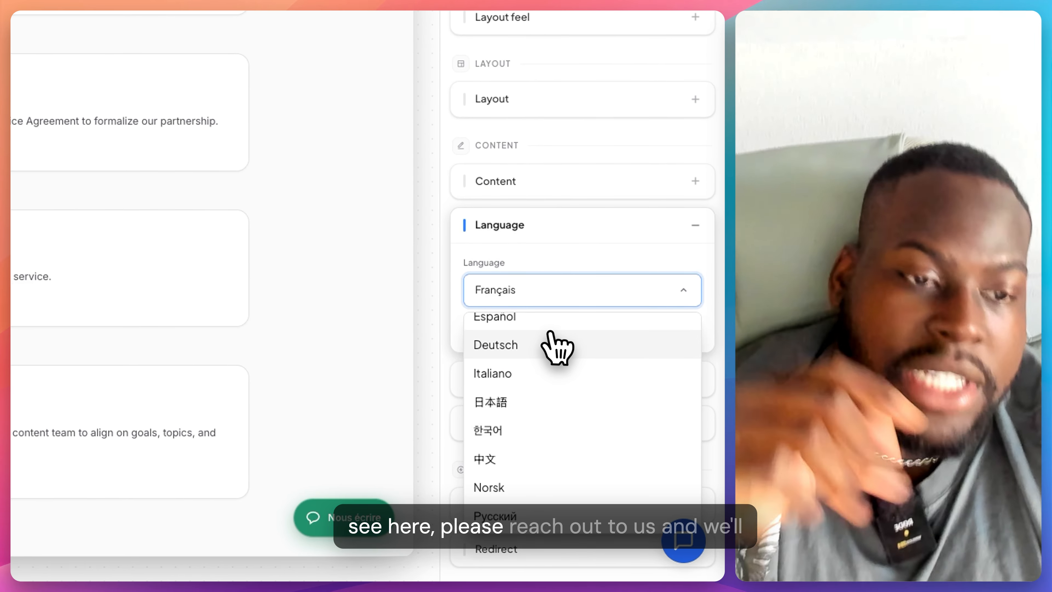
pyautogui.scroll(2, 555, 344)
pyautogui.click(553, 327)
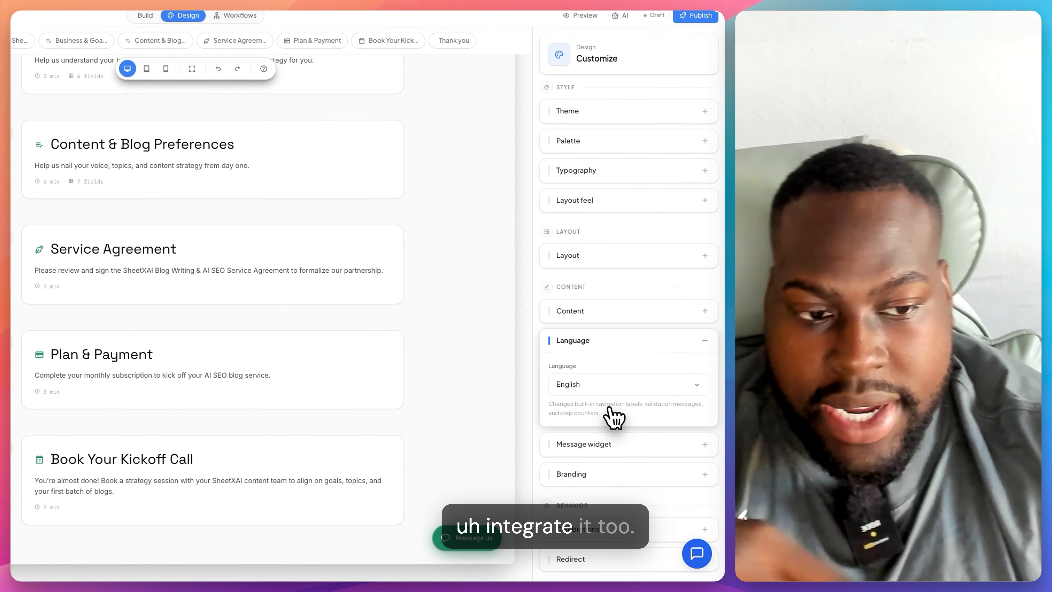
# - Place the message widget at the bottom right, then expand the Branding and Celebrations settings
pyautogui.click(601, 434)
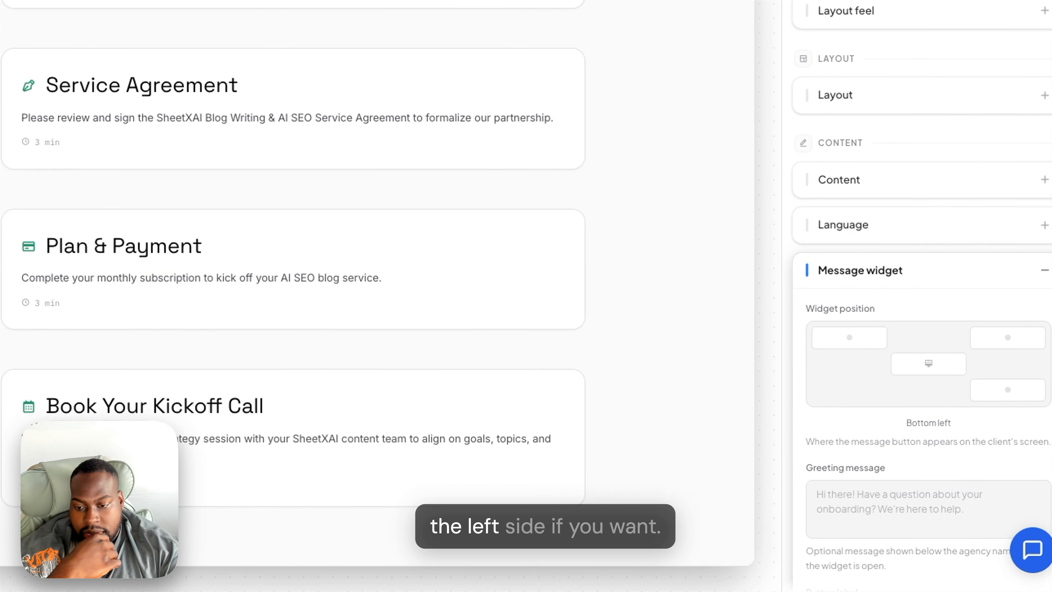
pyautogui.click(988, 398)
pyautogui.scroll(-5, 911, 411)
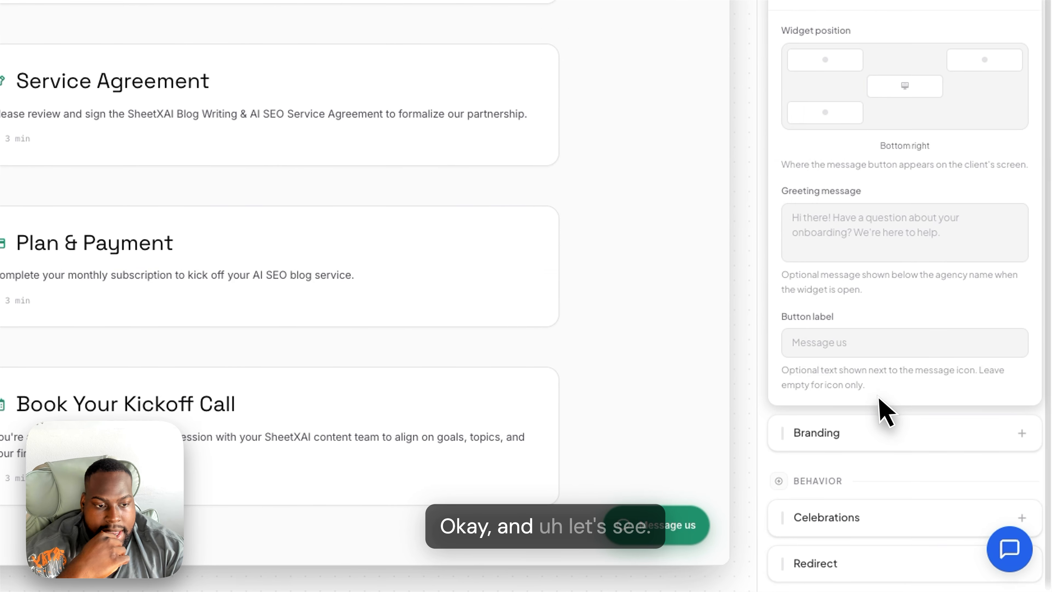
pyautogui.click(864, 427)
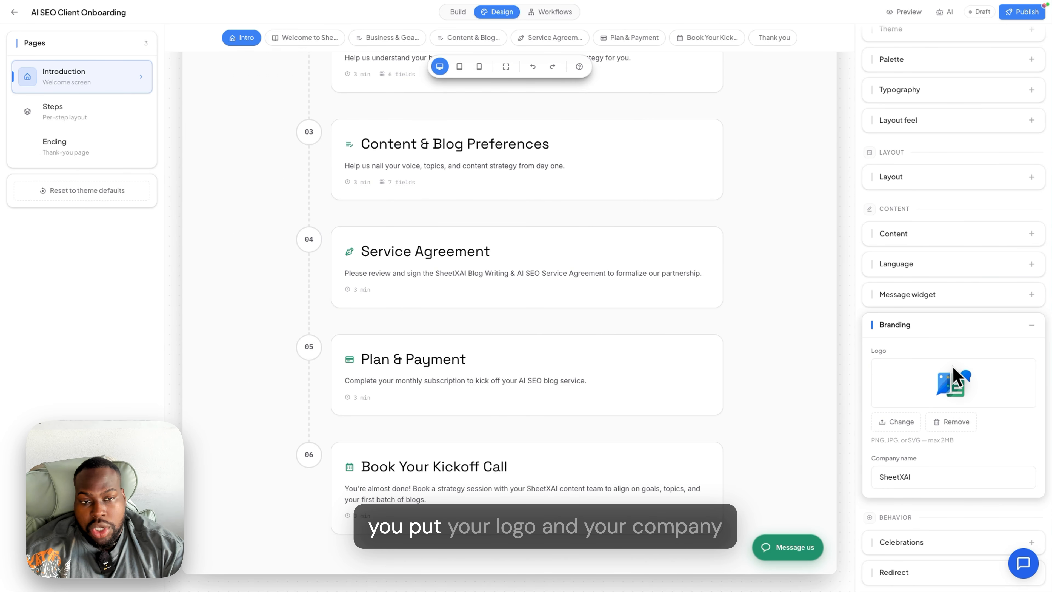
pyautogui.scroll(15, 613, 402)
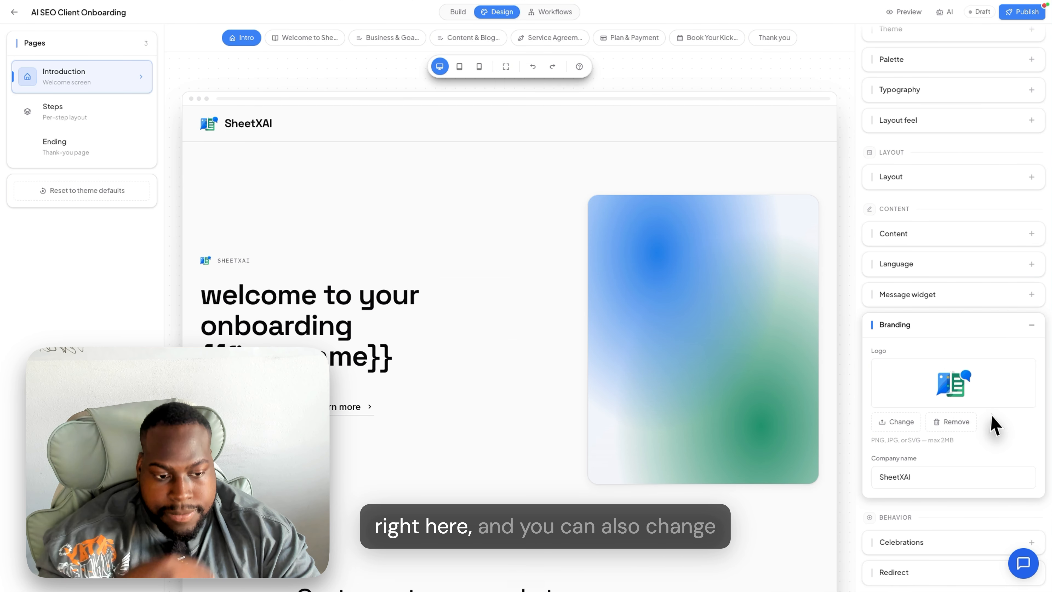
pyautogui.click(924, 542)
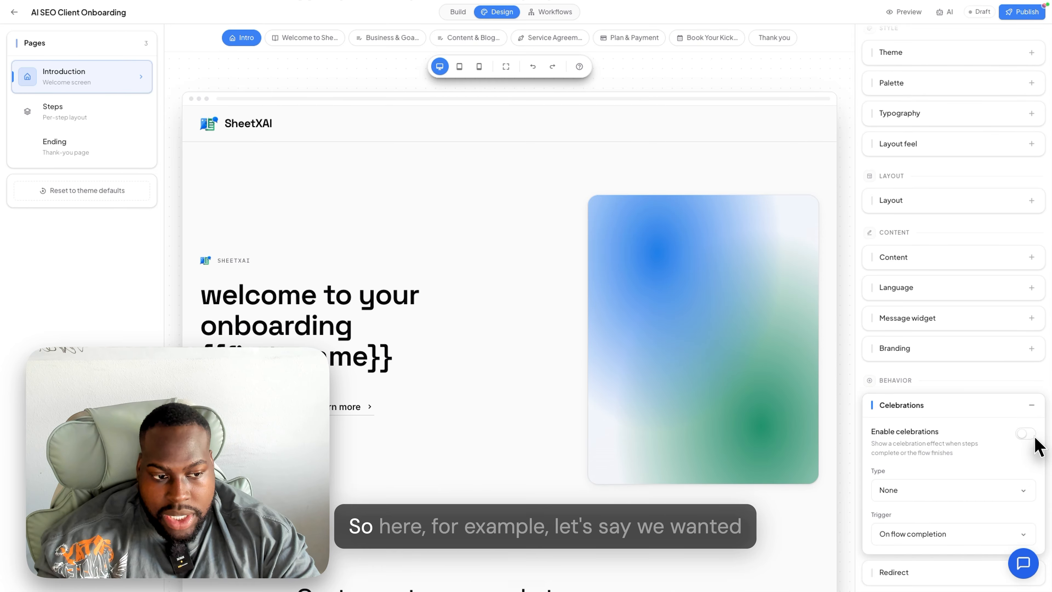
# - Set the celebration to Confetti, playing on every step
pyautogui.click(1006, 490)
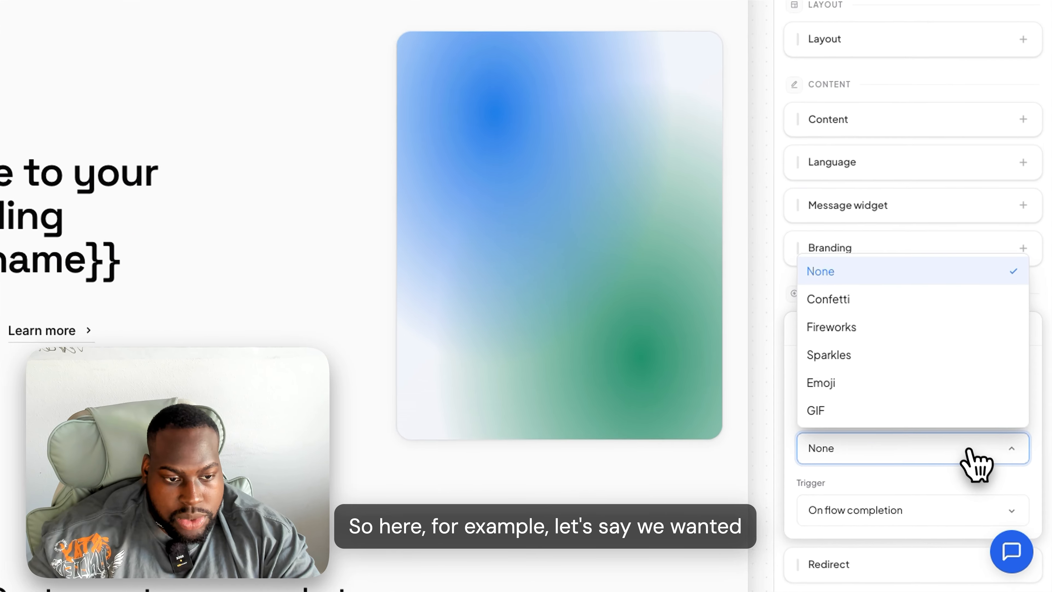
pyautogui.click(891, 286)
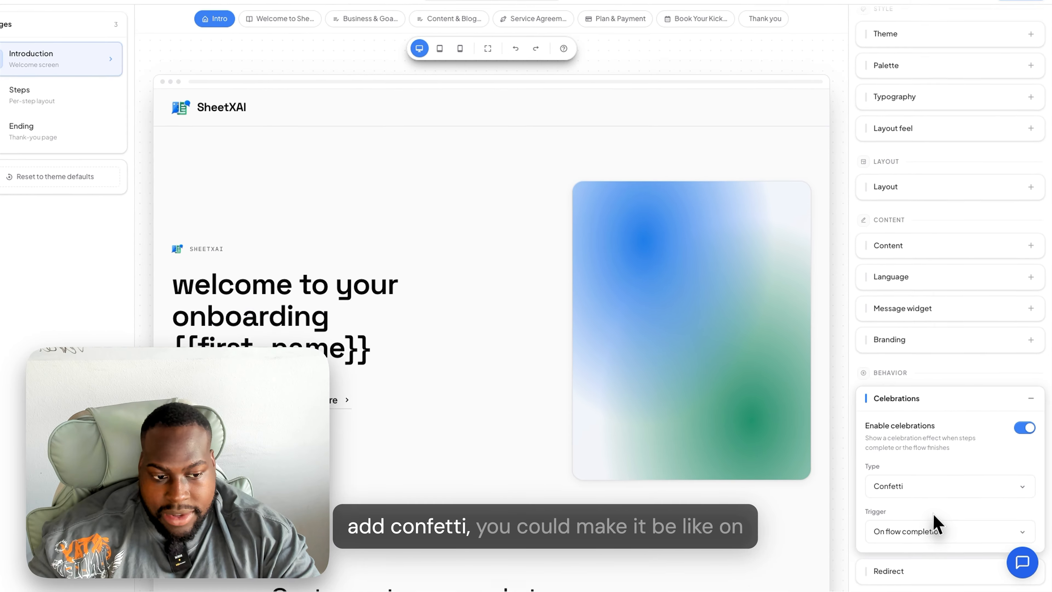
pyautogui.click(934, 531)
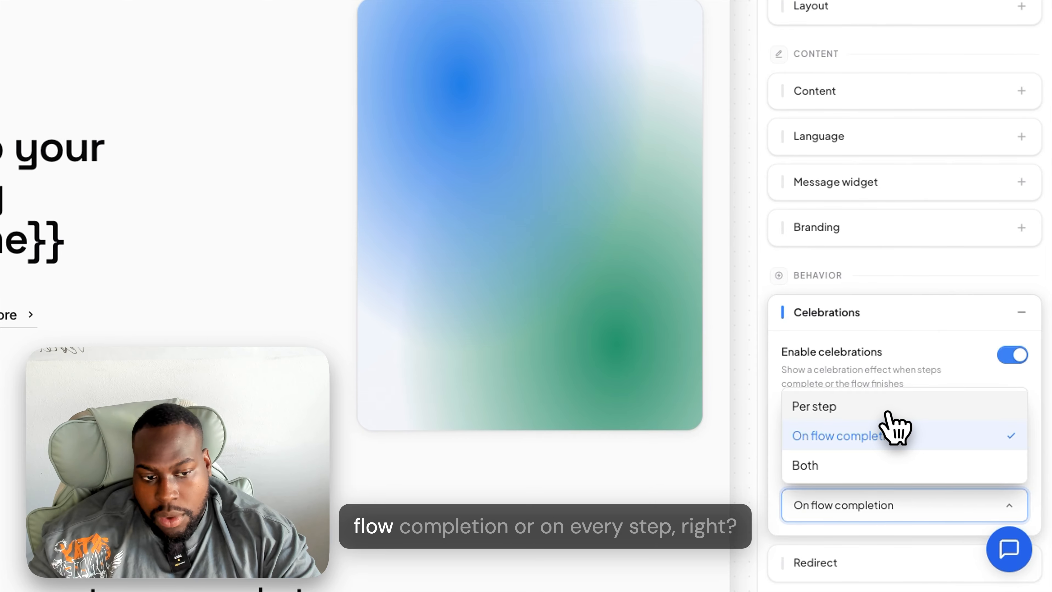
pyautogui.click(889, 410)
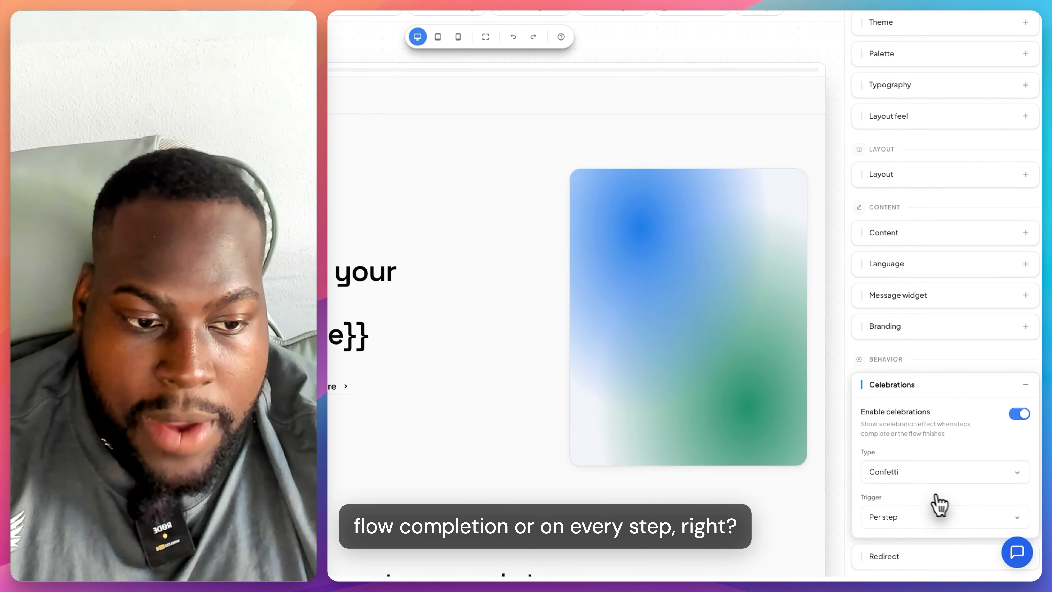
# - Expand the redirect settings and view the variables available for the redirect URL
pyautogui.click(911, 556)
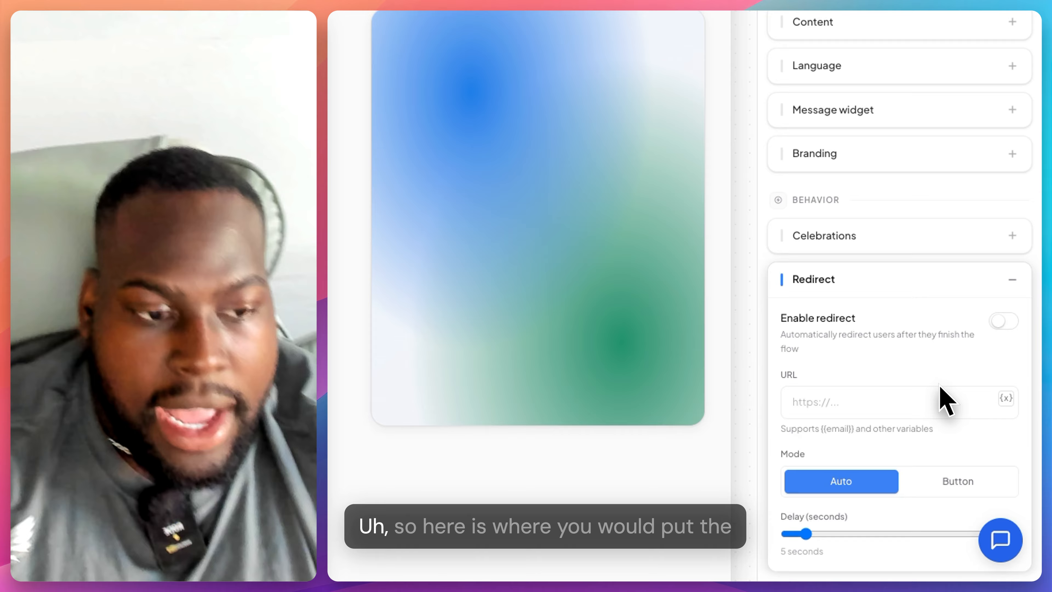
pyautogui.click(923, 395)
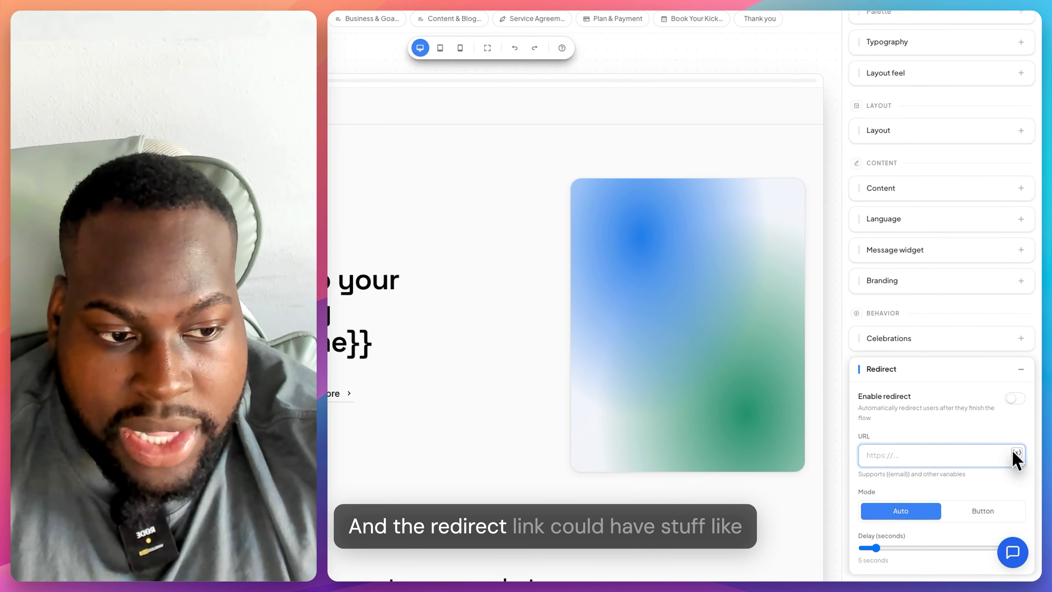
pyautogui.click(1006, 397)
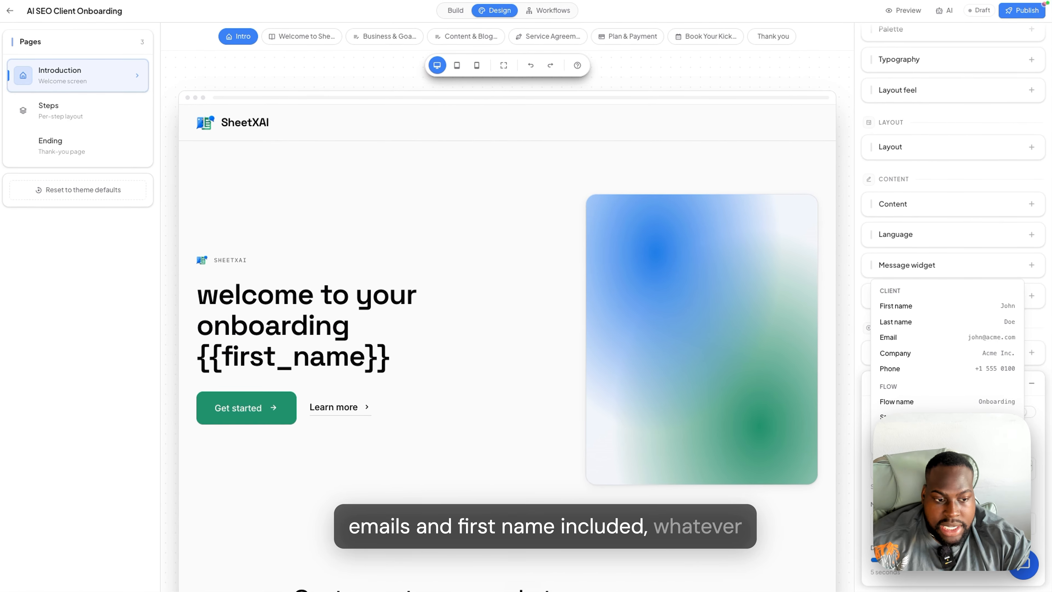
pyautogui.click(940, 471)
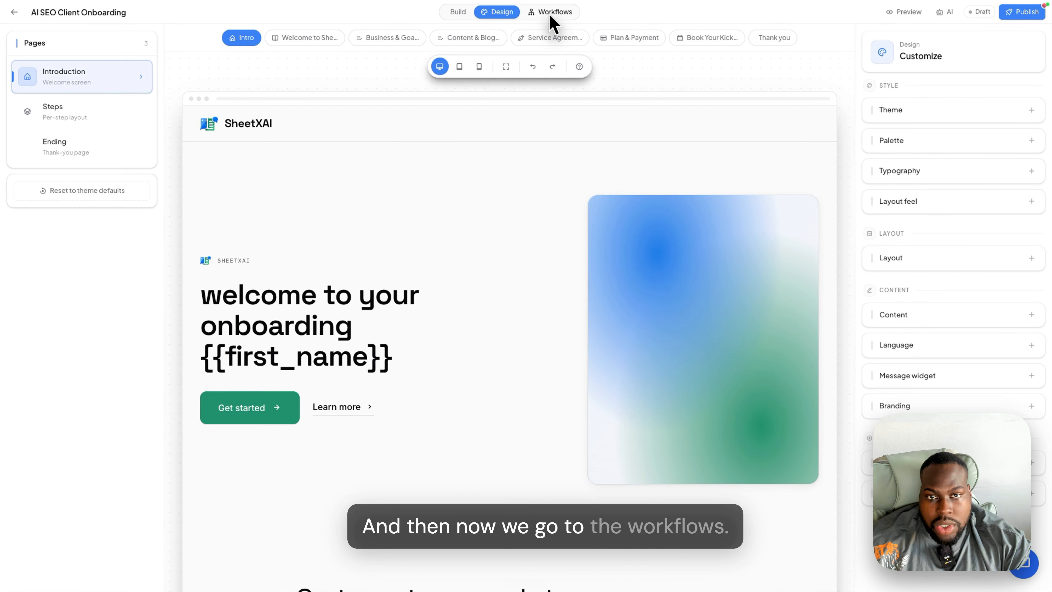
# - In Workflows, add a trial Fire webhook after Welcome to SheetXAI, inspect it, then delete it
pyautogui.click(551, 15)
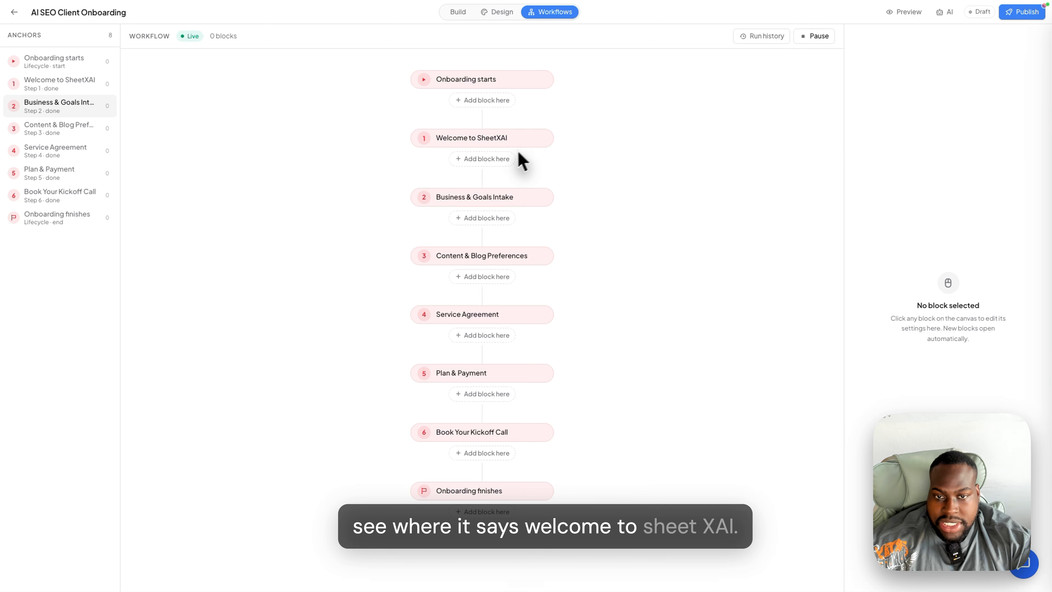
pyautogui.click(496, 162)
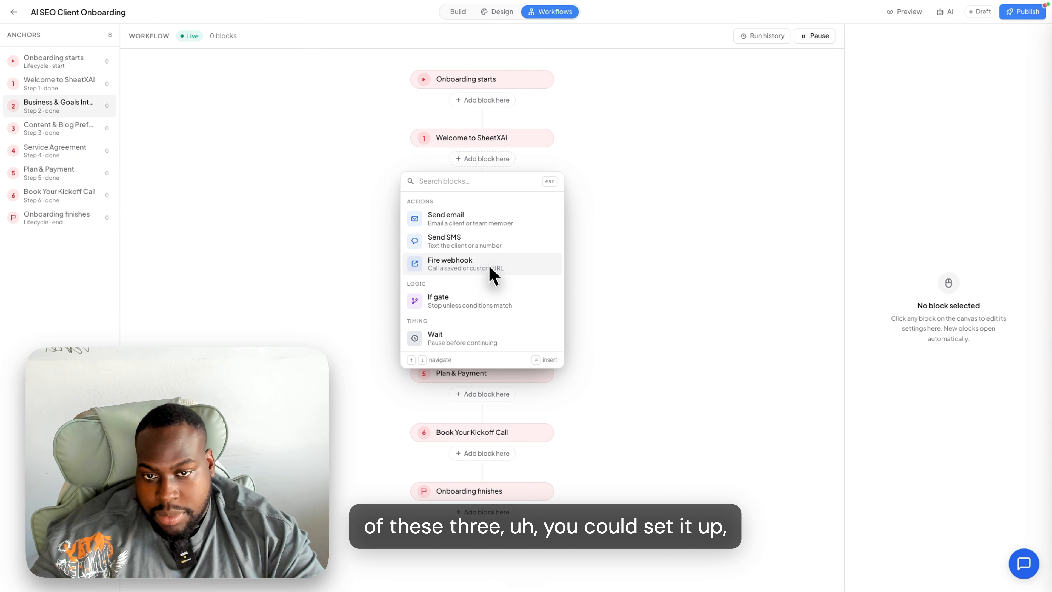
pyautogui.click(490, 265)
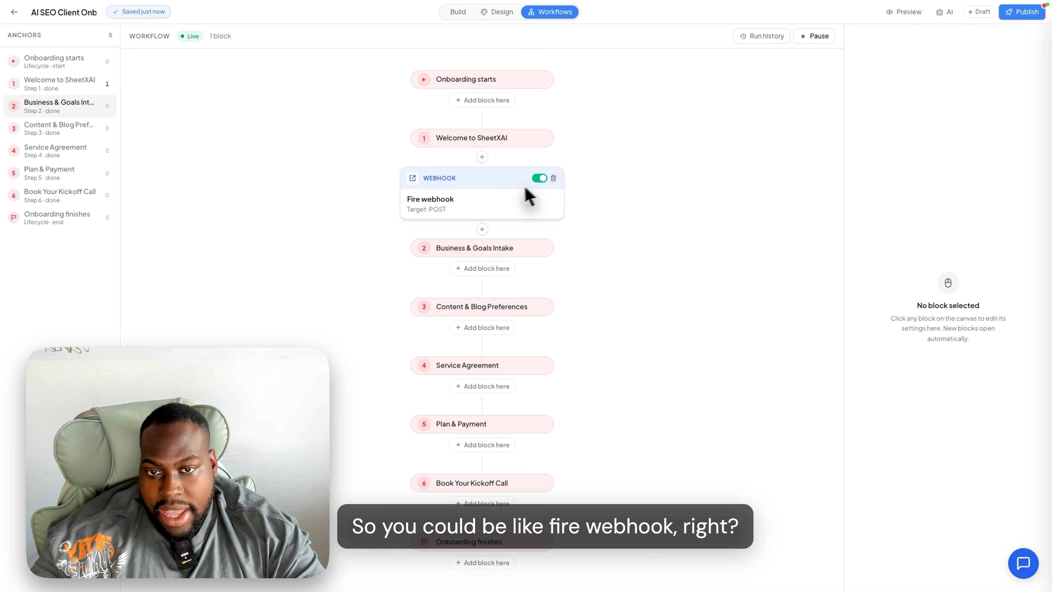
pyautogui.click(495, 206)
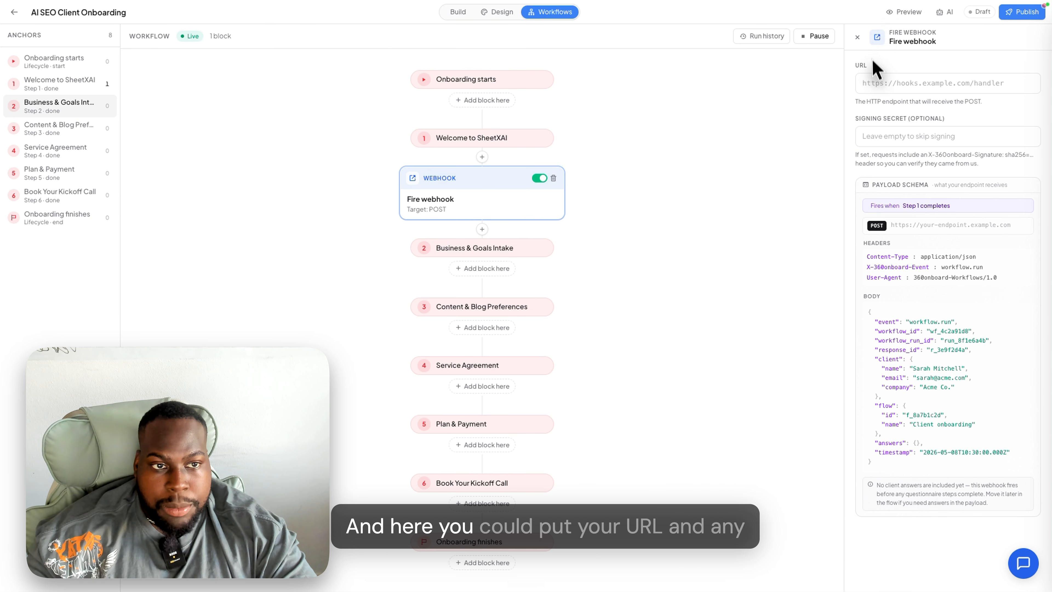
pyautogui.click(866, 83)
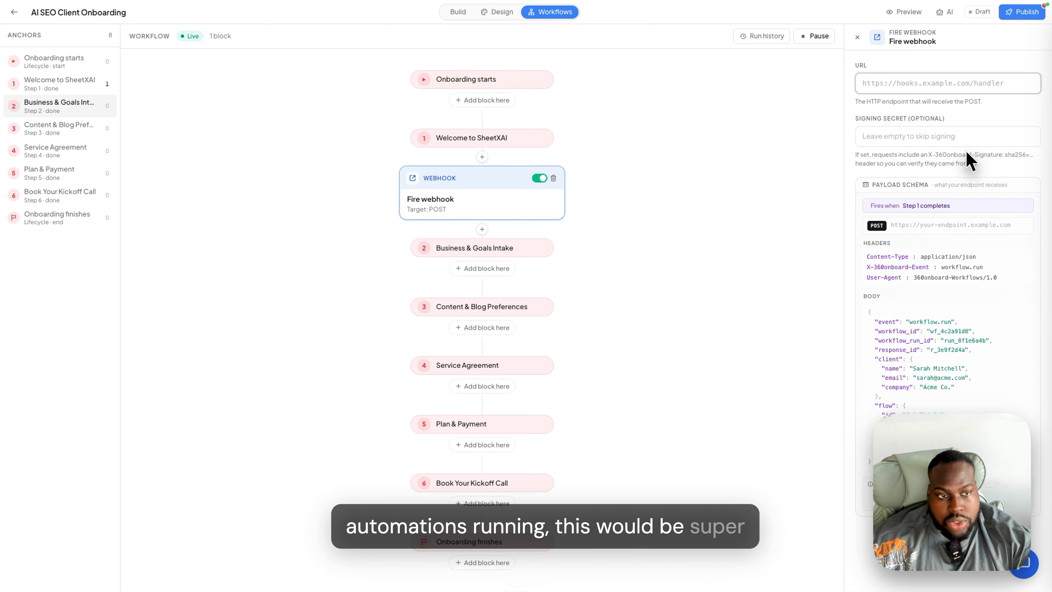
pyautogui.click(552, 179)
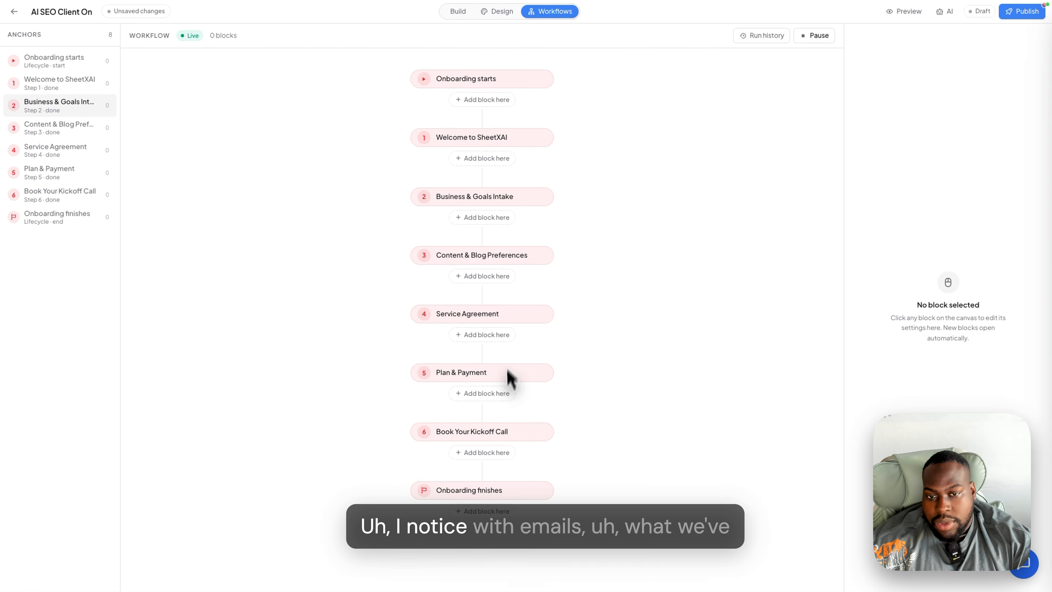
# - Add a Send email block after Onboarding finishes in the workflow
pyautogui.click(473, 513)
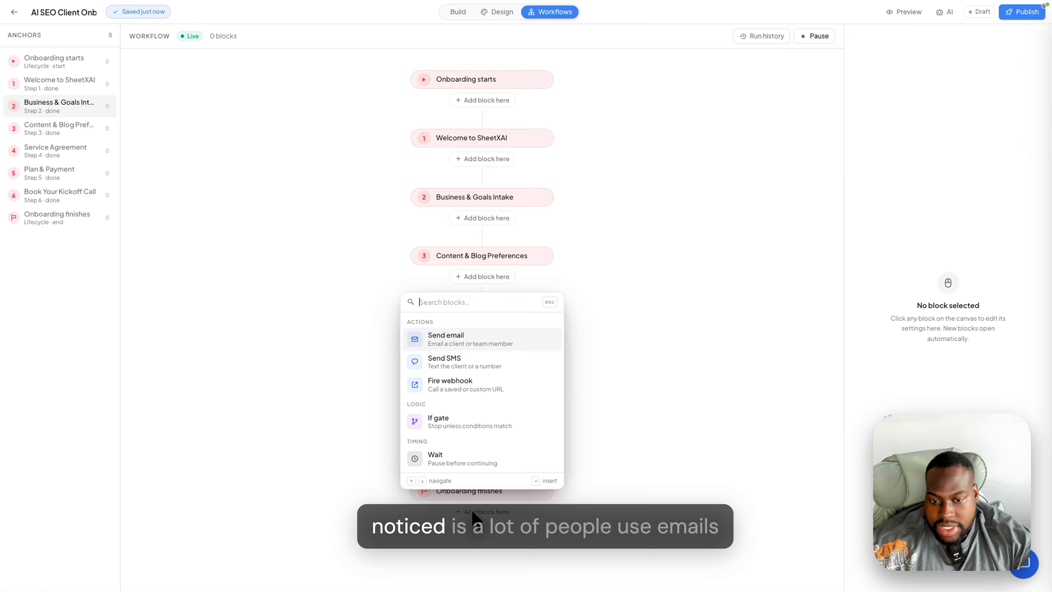
pyautogui.click(490, 346)
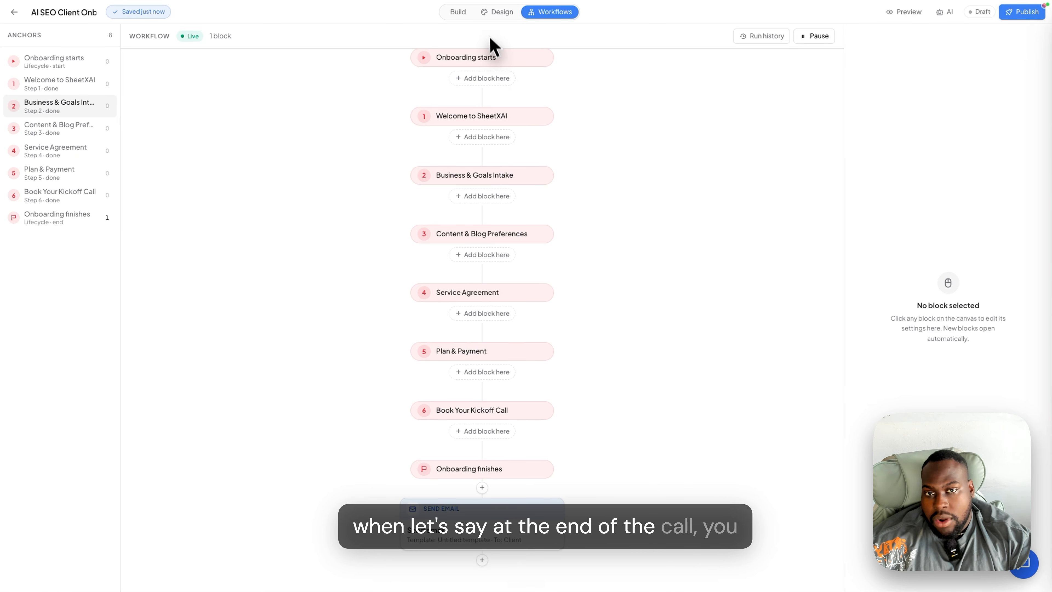
pyautogui.rightClick(651, 459)
pyautogui.click(526, 534)
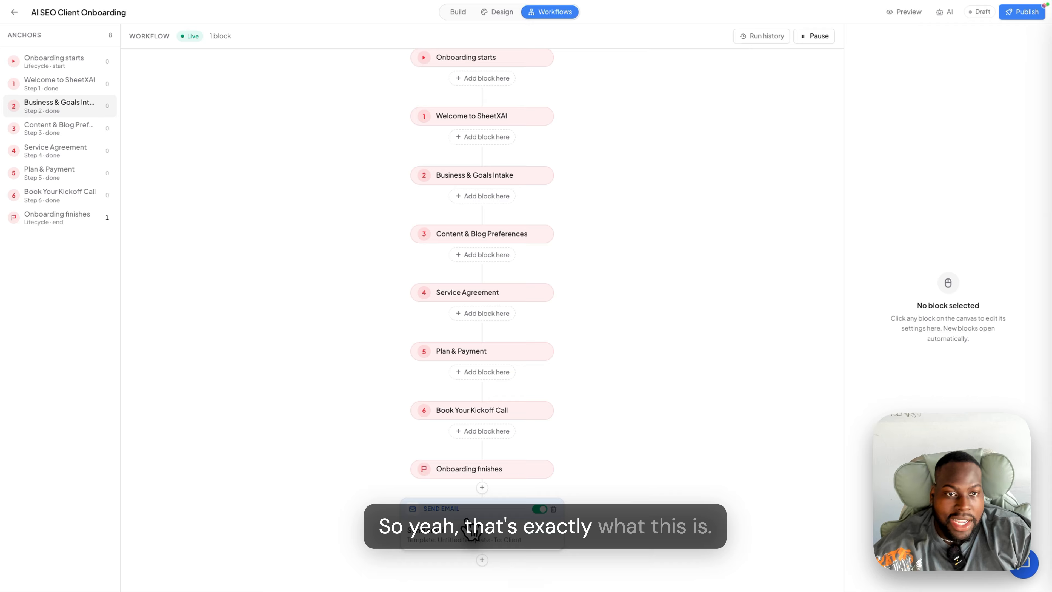
# - Return to the Build view and select the Service Agreement step
pyautogui.click(501, 17)
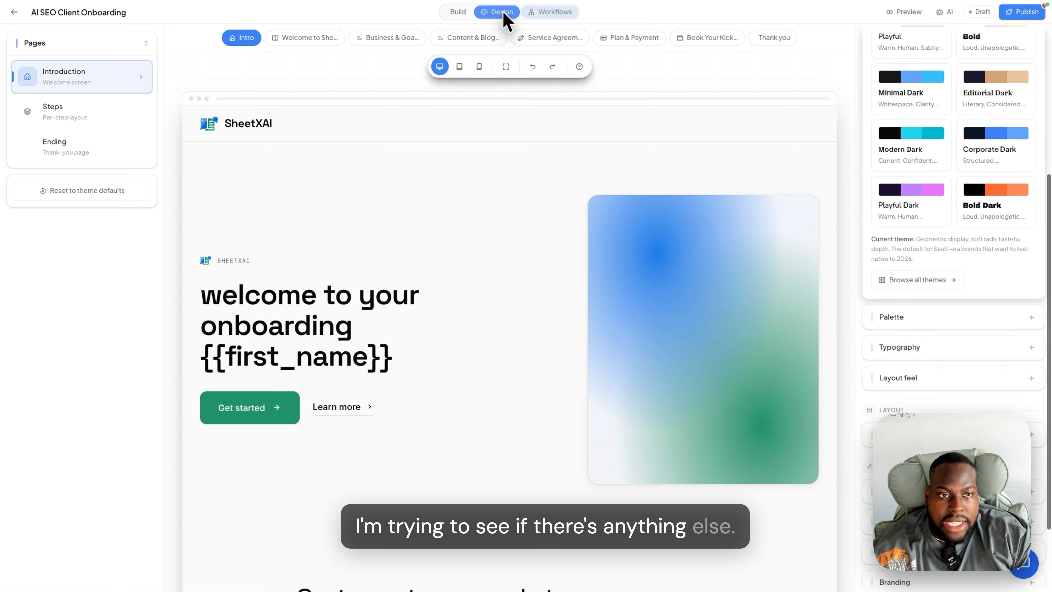
pyautogui.click(459, 13)
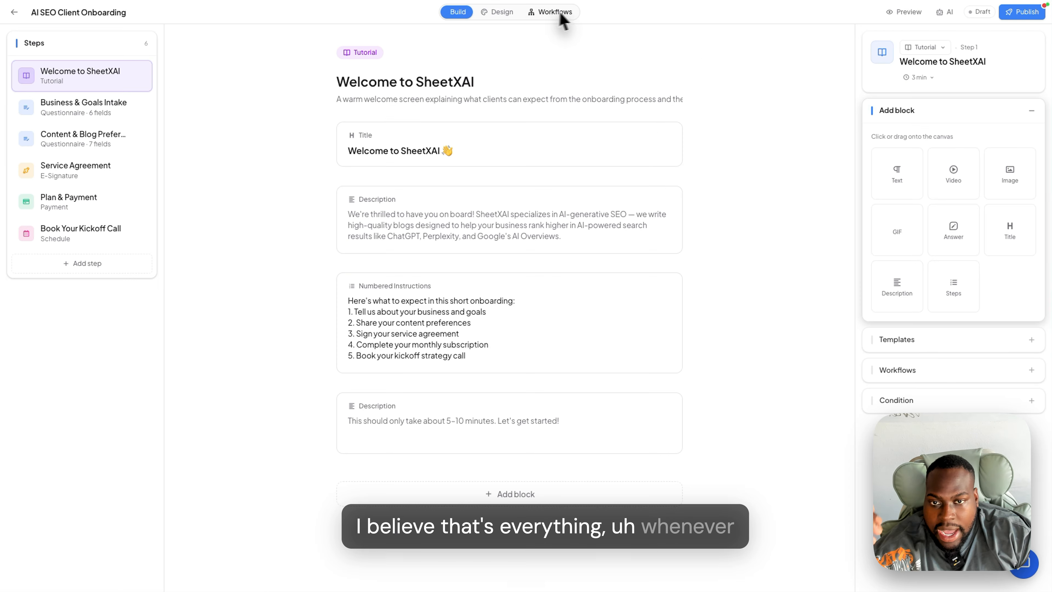
pyautogui.click(560, 15)
pyautogui.click(467, 17)
pyautogui.click(98, 176)
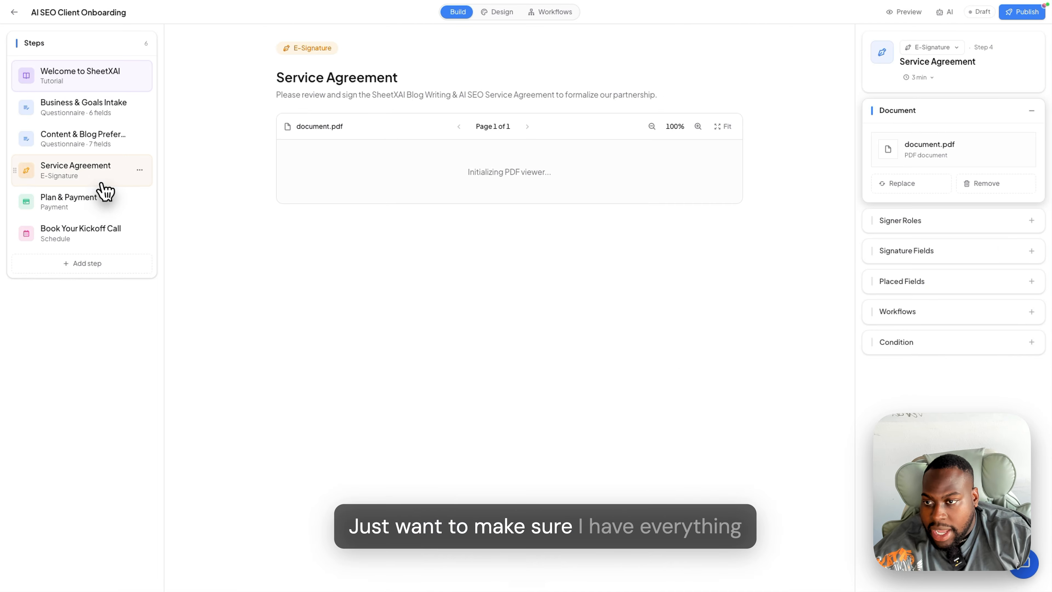
# - On Plan & Payment, add a business-name condition and try then clear the value 'money'
pyautogui.click(139, 207)
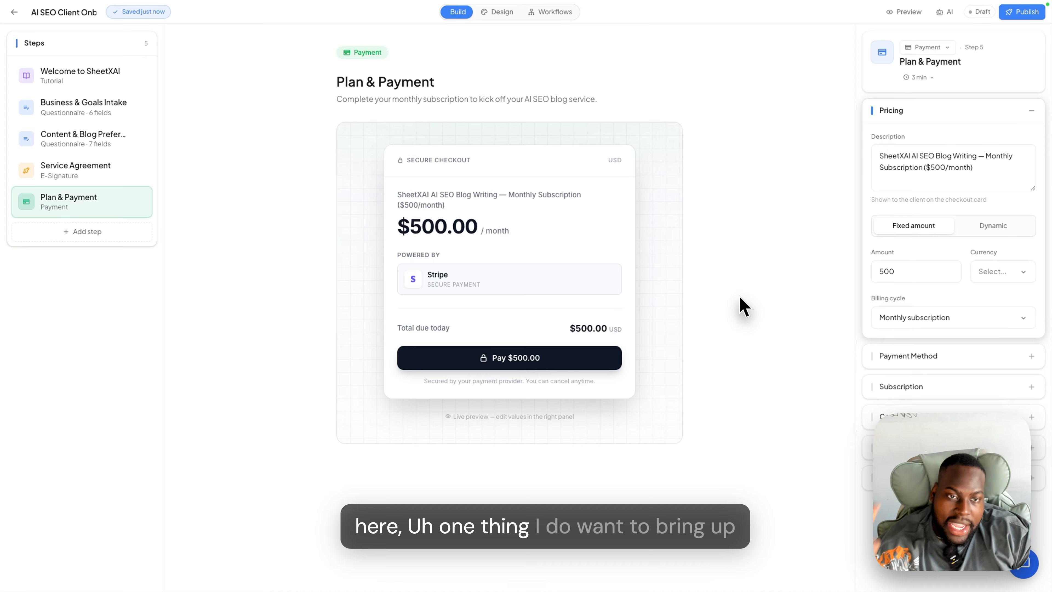
pyautogui.click(964, 416)
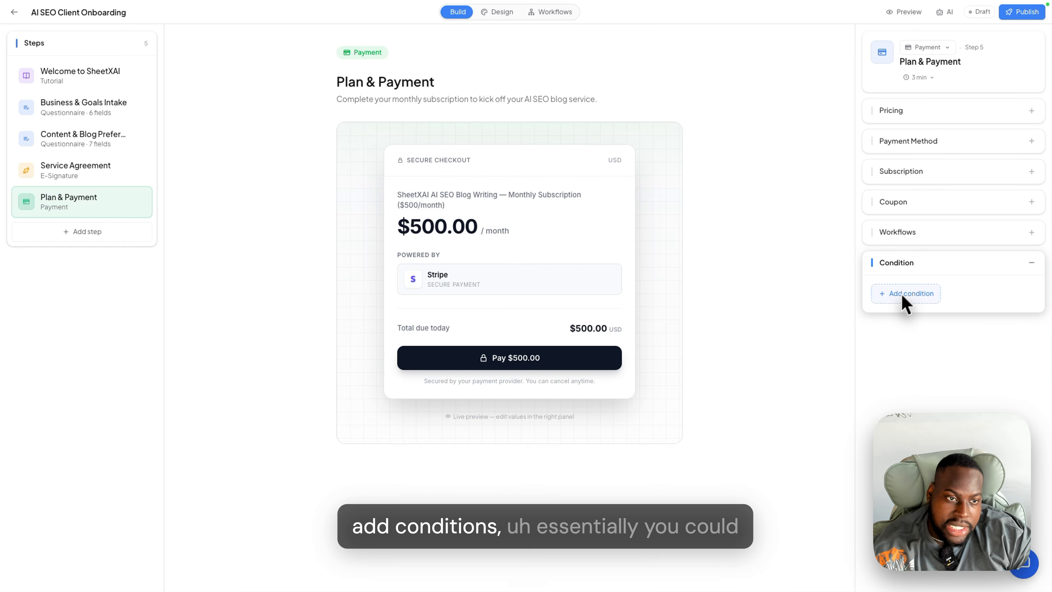
pyautogui.click(918, 295)
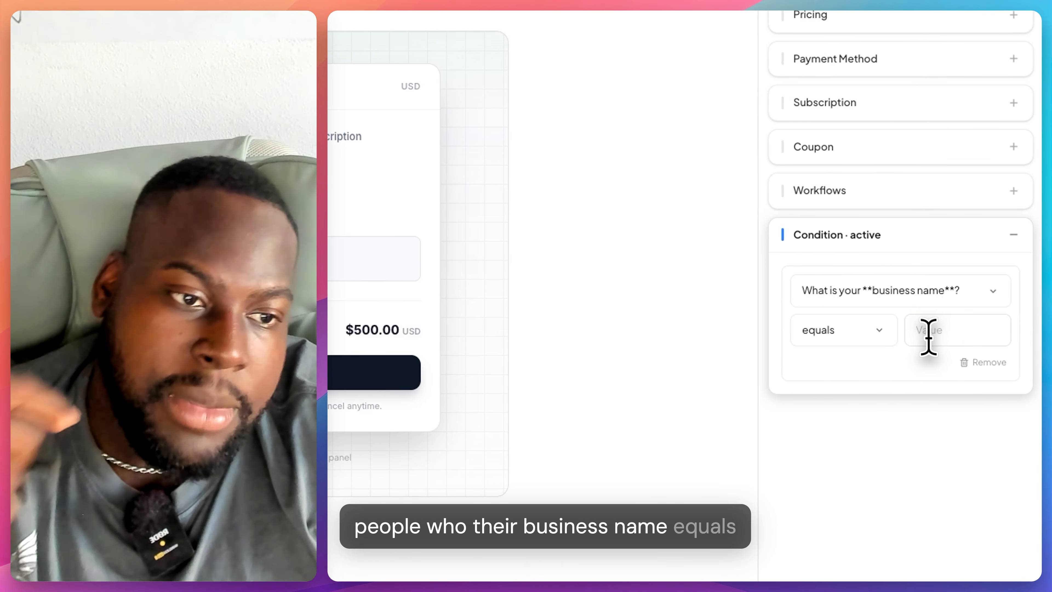
pyautogui.click(926, 335)
pyautogui.write('money')
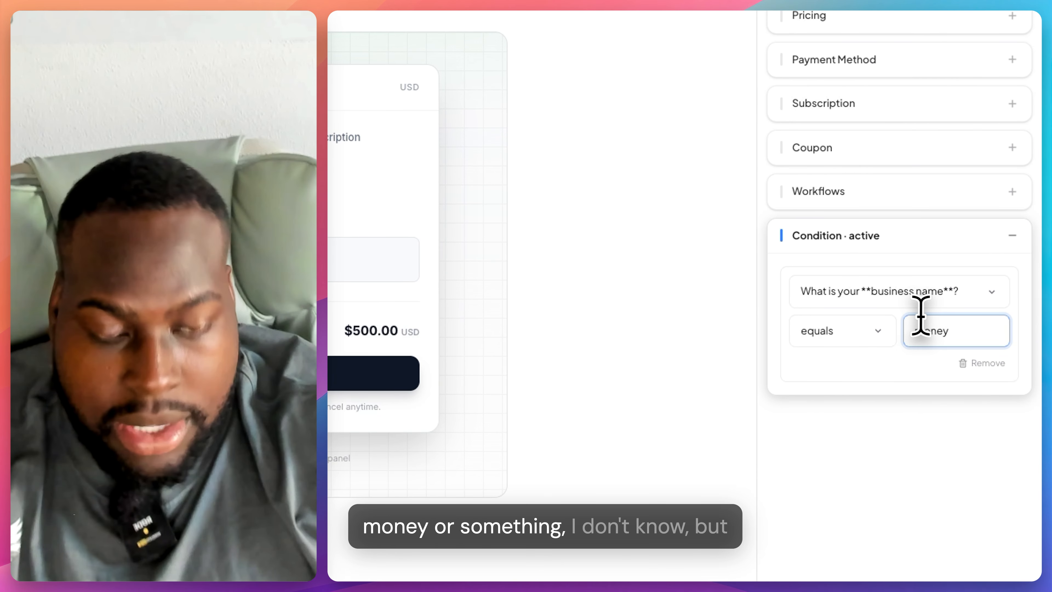
pyautogui.press('BackSpace')
pyautogui.press('BackSpace')
pyautogui.press('BackSpace')
pyautogui.press('BackSpace')
pyautogui.press('BackSpace')
pyautogui.click(841, 420)
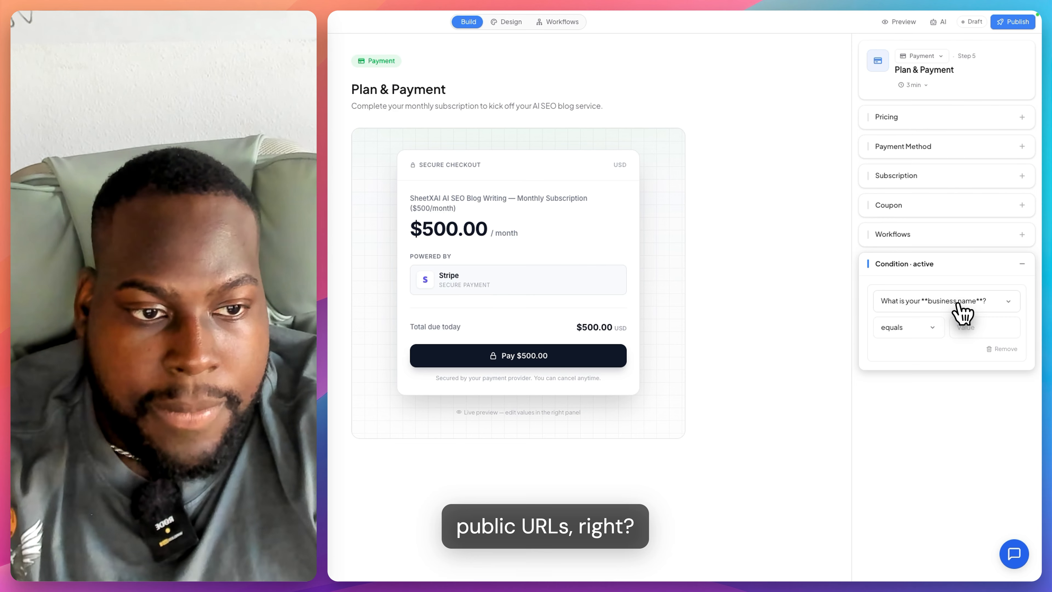
# - Remove the payment condition, collapse its settings, and select Welcome to SheetXAI
pyautogui.click(958, 305)
pyautogui.click(958, 305)
pyautogui.click(1002, 349)
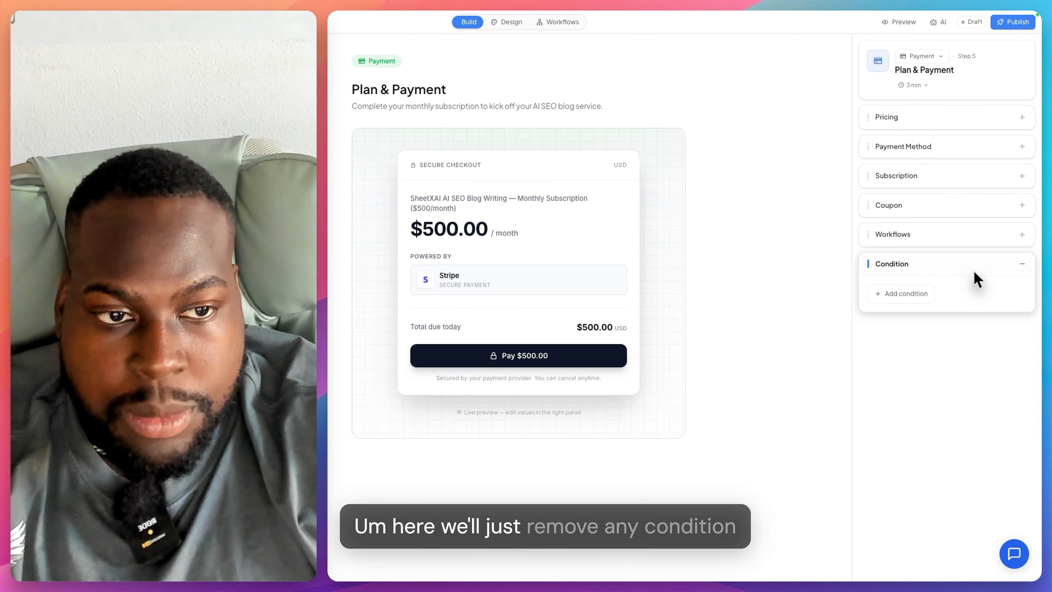
pyautogui.click(978, 274)
pyautogui.click(364, 108)
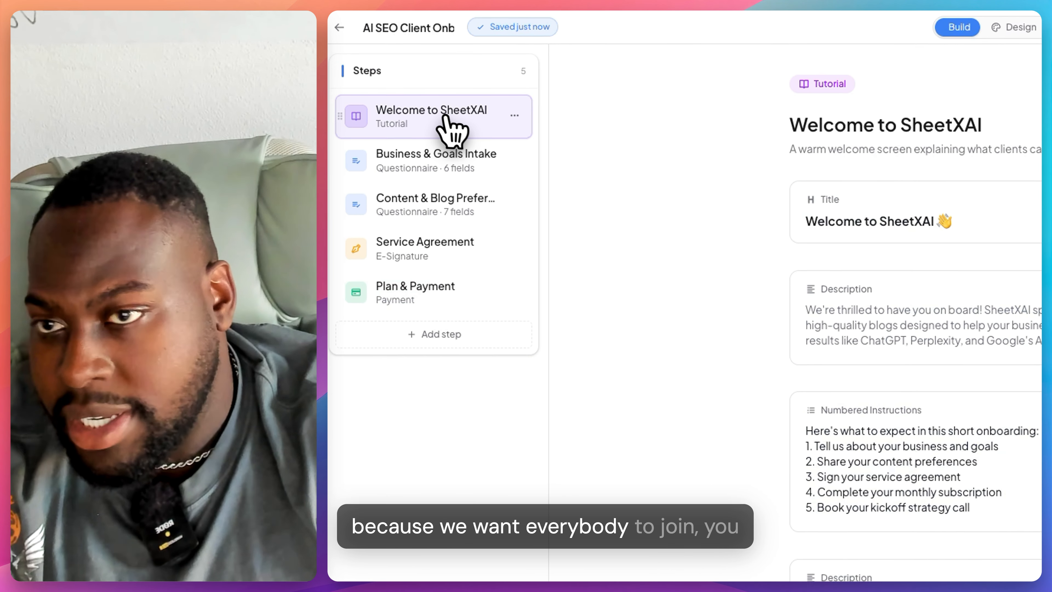
# - Give the Business & Goals Intake industry question a business-name equals visibility condition
pyautogui.click(456, 150)
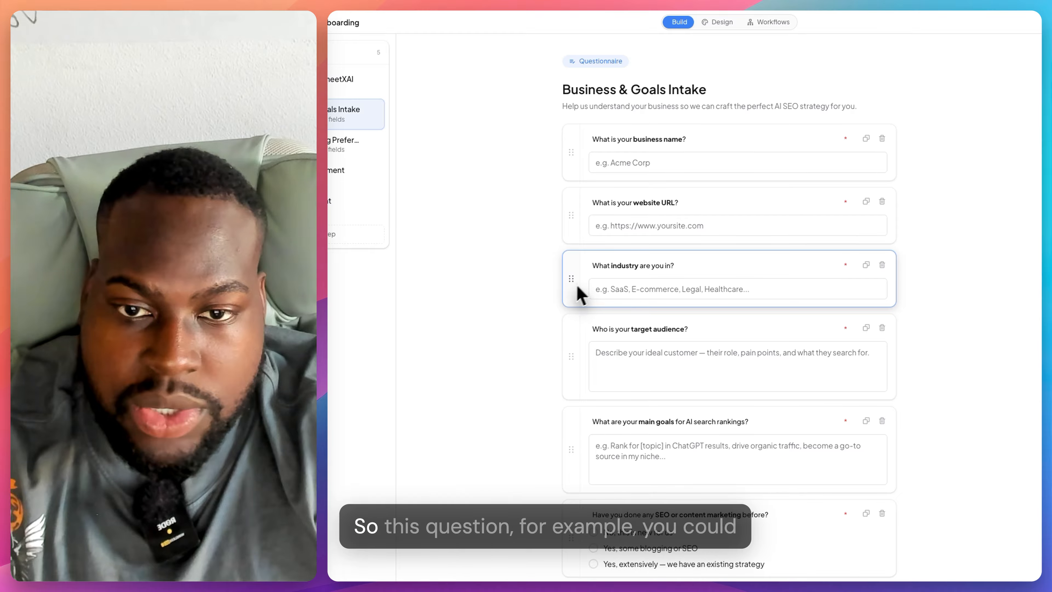
pyautogui.click(980, 441)
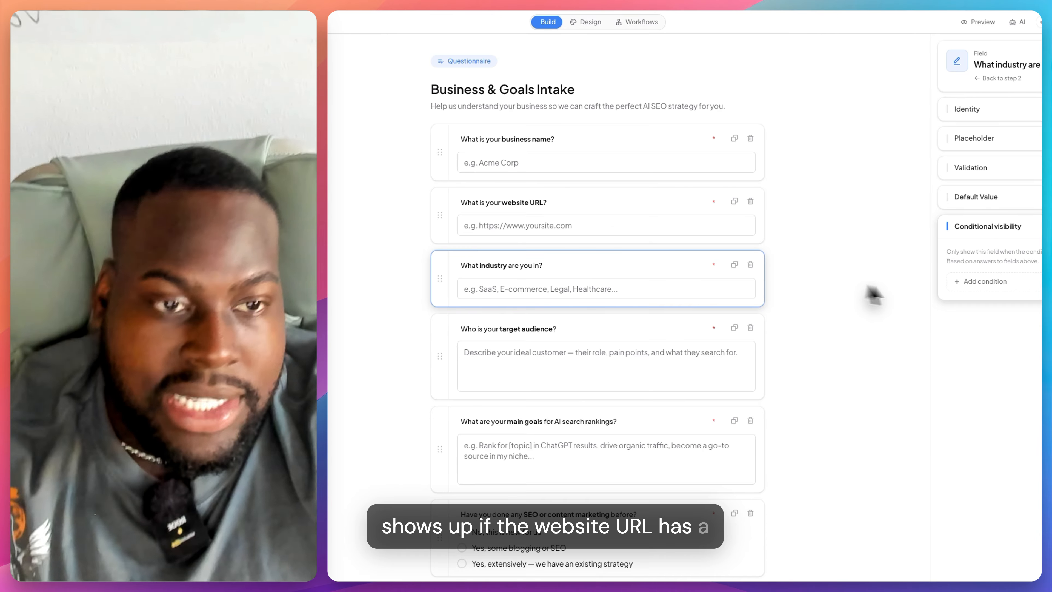
pyautogui.click(975, 282)
pyautogui.click(916, 316)
pyautogui.click(958, 289)
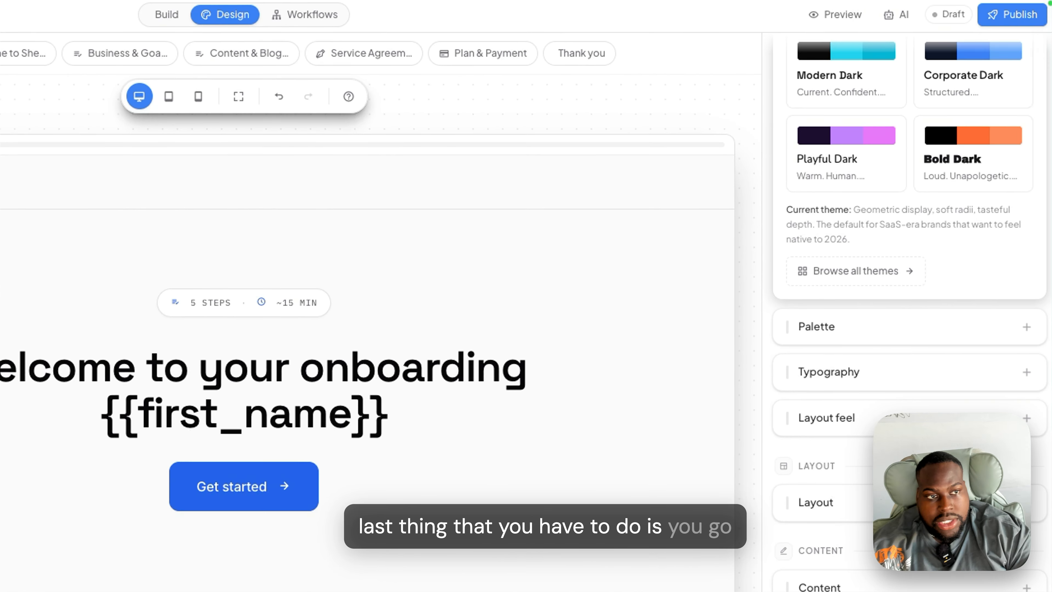
# - Publish the flow at ai-seo-client-onboarding, cancel a specific-client invite, and open the live link
pyautogui.click(1014, 15)
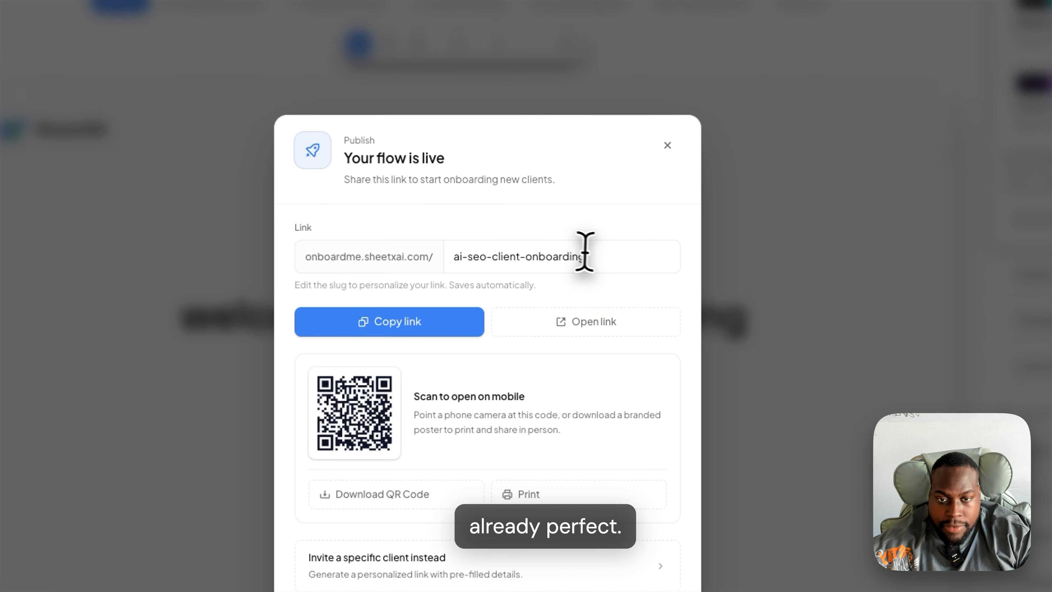
pyautogui.moveTo(591, 257); pyautogui.dragTo(450, 256)
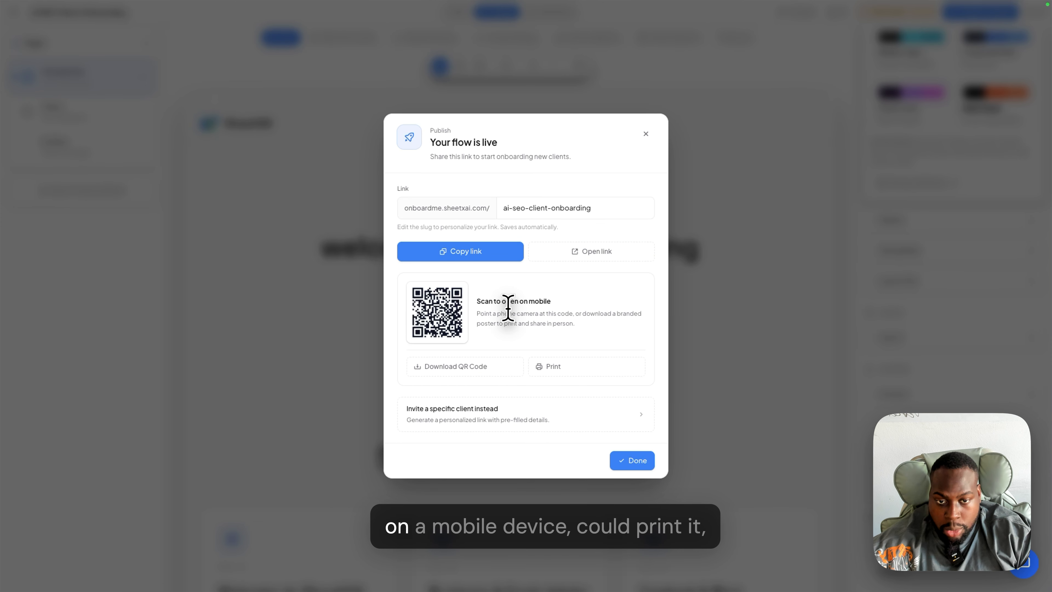
pyautogui.click(567, 430)
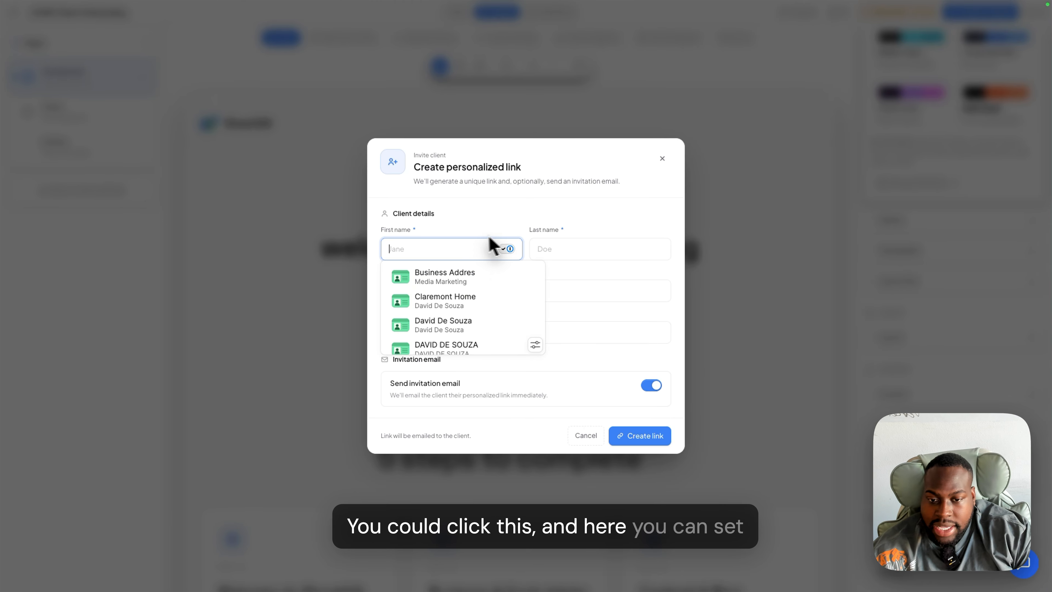
pyautogui.click(489, 392)
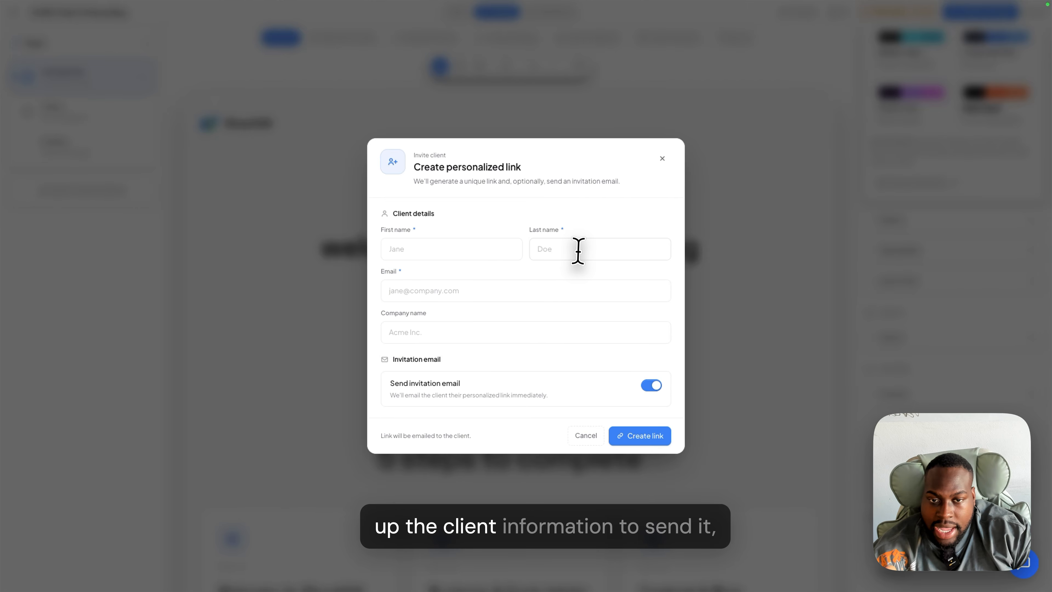
pyautogui.click(586, 435)
pyautogui.click(881, 358)
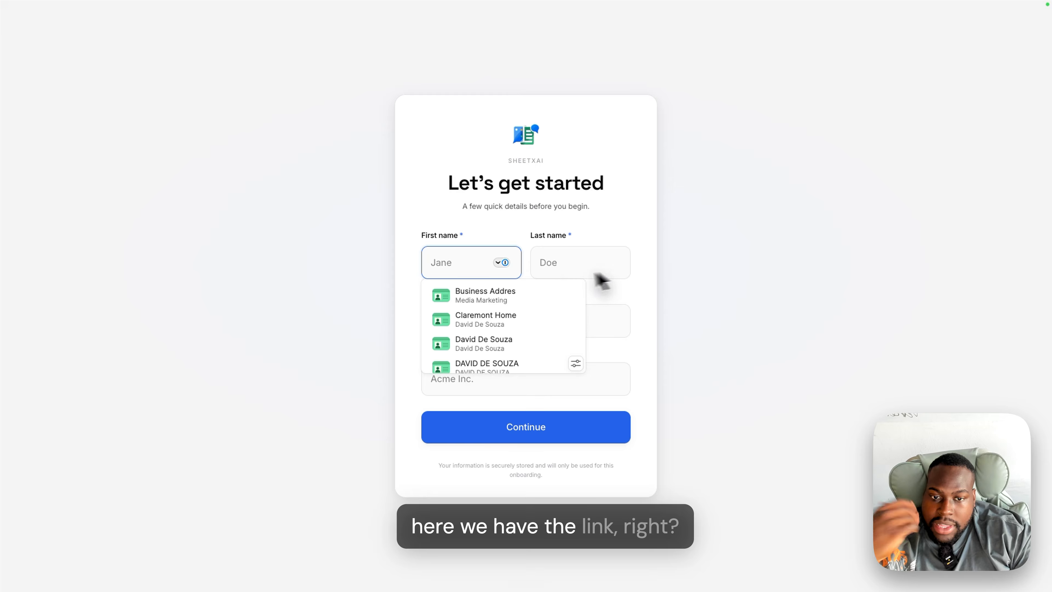
# - Enter the client's first and last name on the details form and continue
pyautogui.click(473, 226)
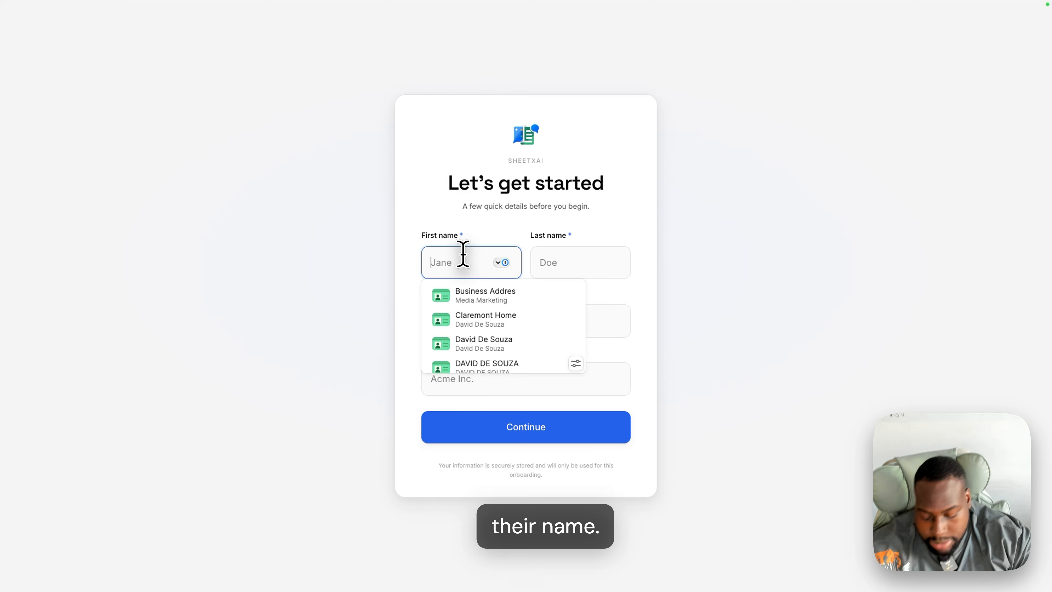
pyautogui.press('Tab')
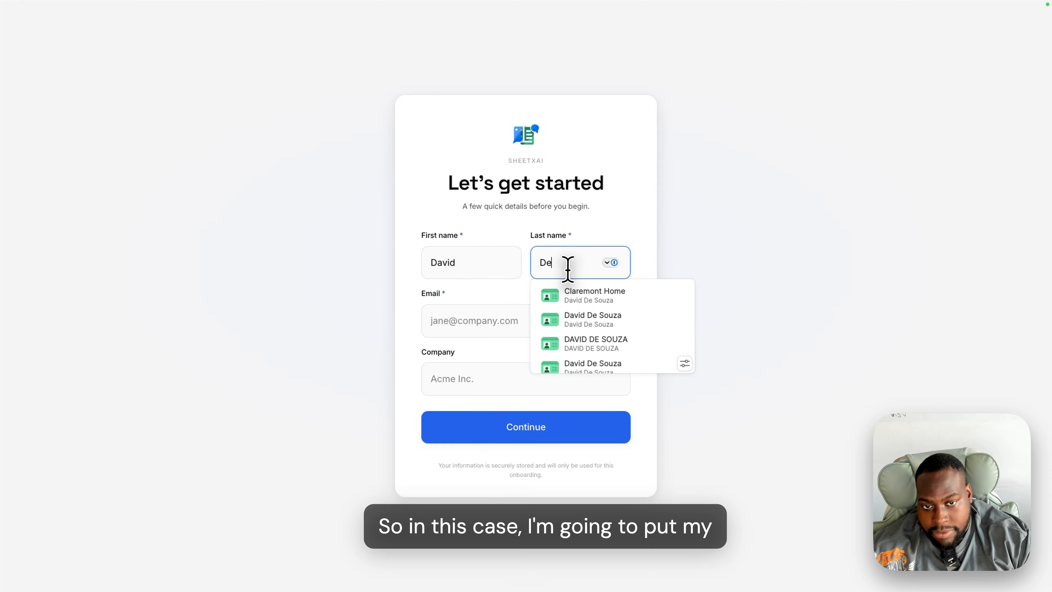
pyautogui.click(540, 431)
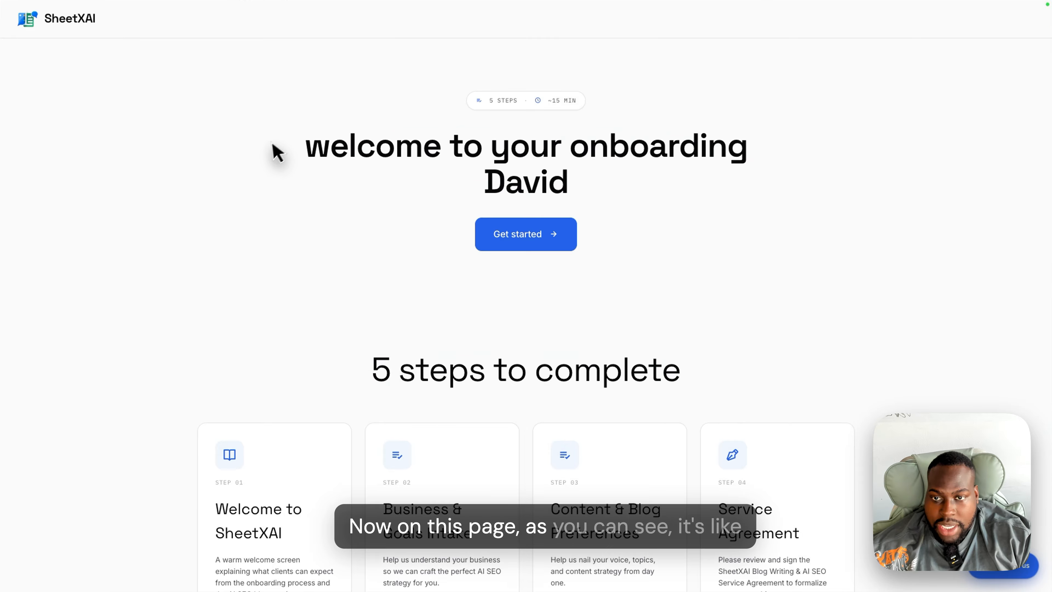
# - Check the personalised welcome headline, then start onboarding with Get started
pyautogui.moveTo(272, 145); pyautogui.dragTo(642, 157)
pyautogui.click(517, 185)
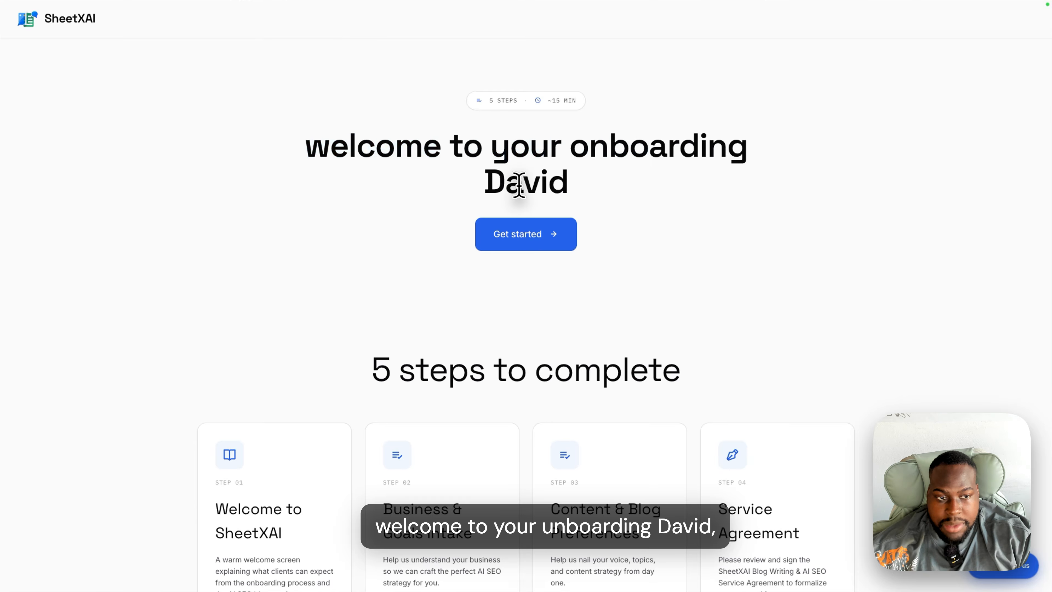
pyautogui.scroll(-7, 534, 185)
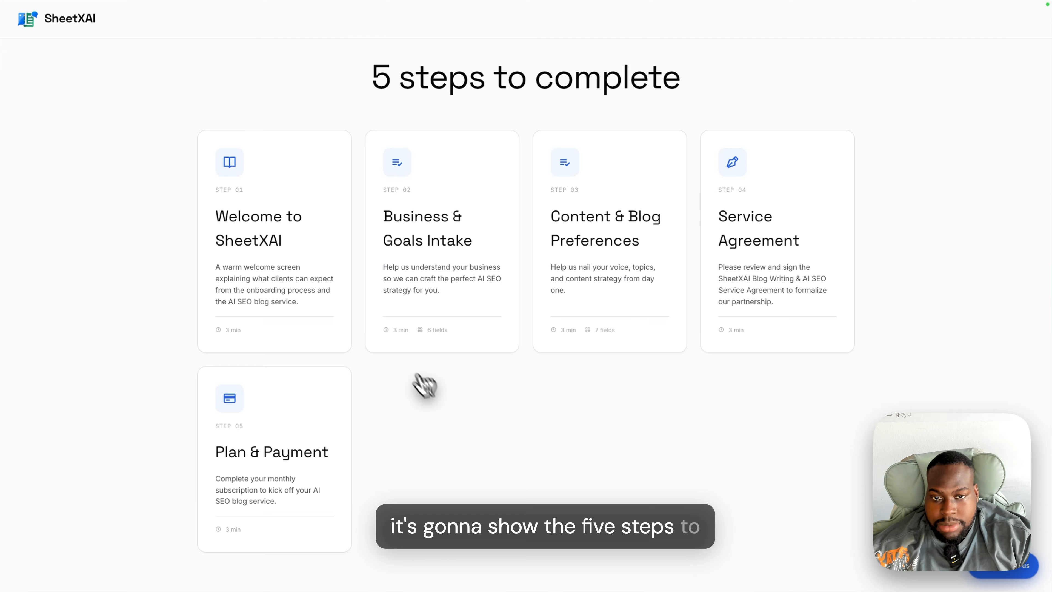
pyautogui.scroll(7, 530, 235)
pyautogui.click(532, 240)
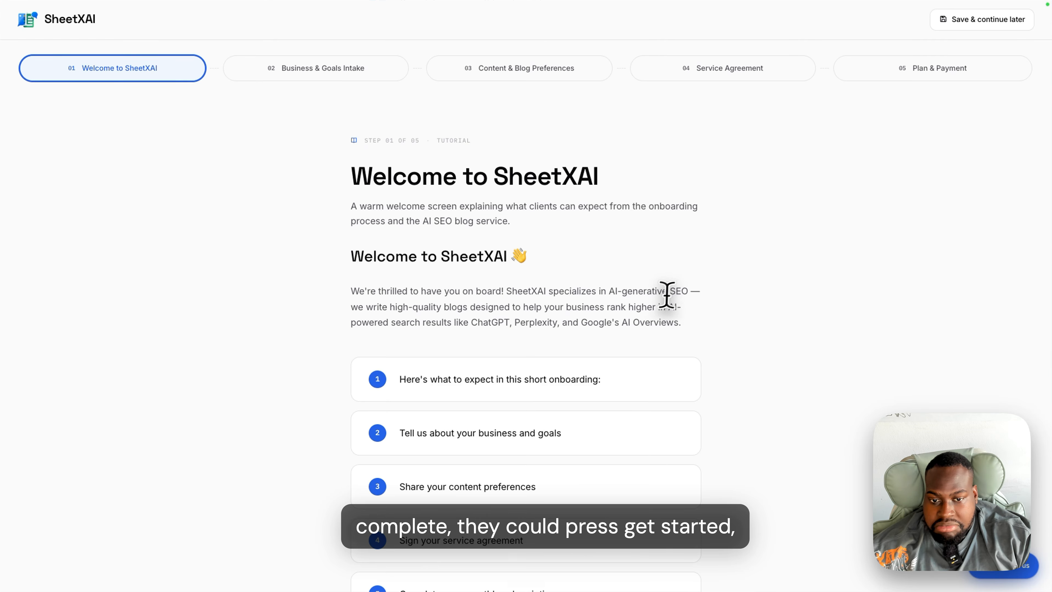
# - Answer the business name question in the intake form and advance to the Service Agreement
pyautogui.scroll(-5, 667, 294)
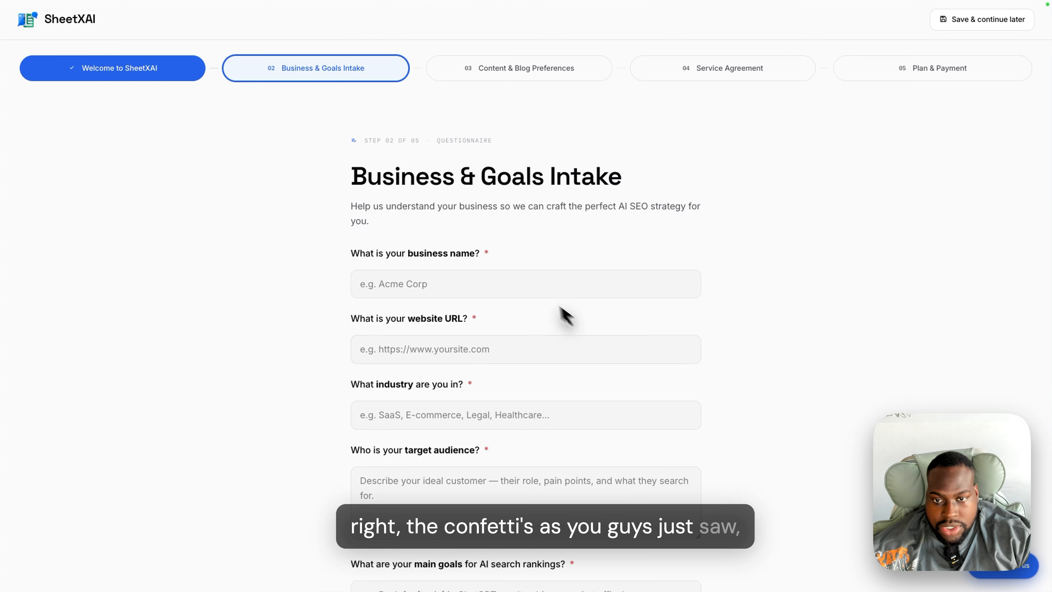
pyautogui.click(528, 284)
pyautogui.scroll(-4, 529, 282)
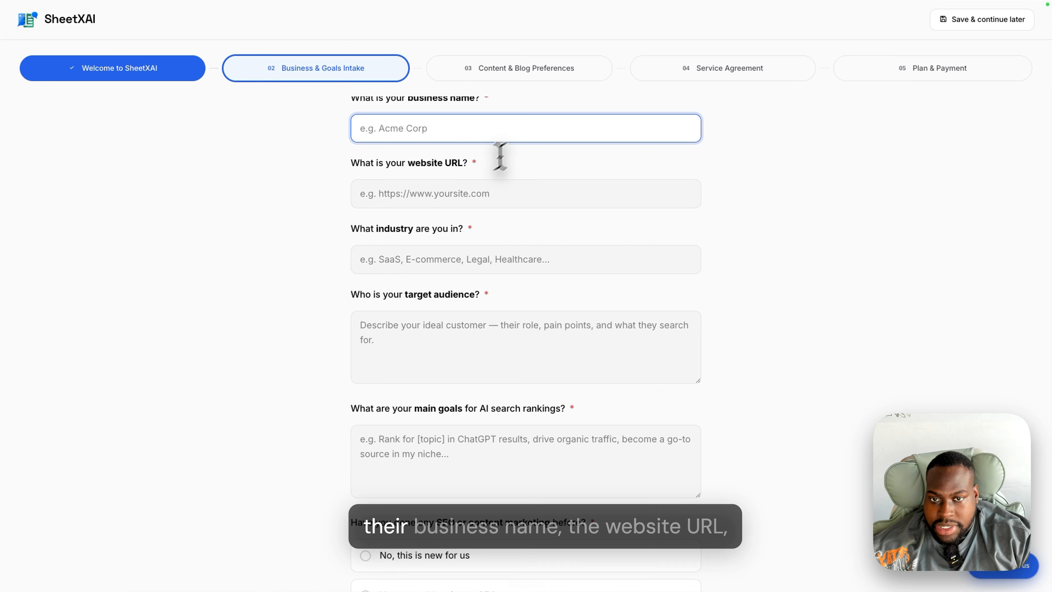
pyautogui.scroll(-2, 553, 297)
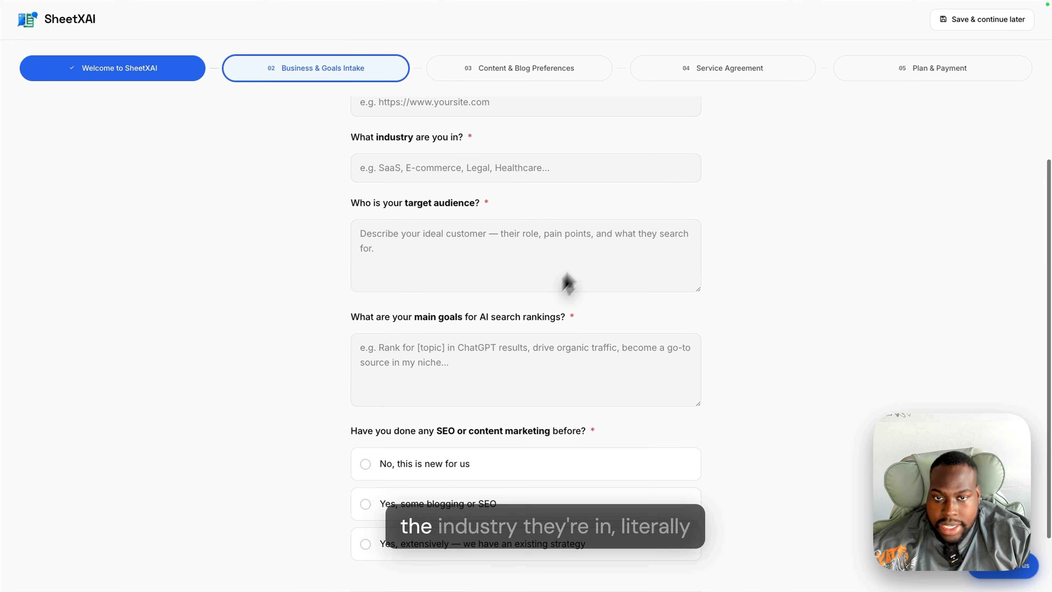
pyautogui.scroll(4, 549, 294)
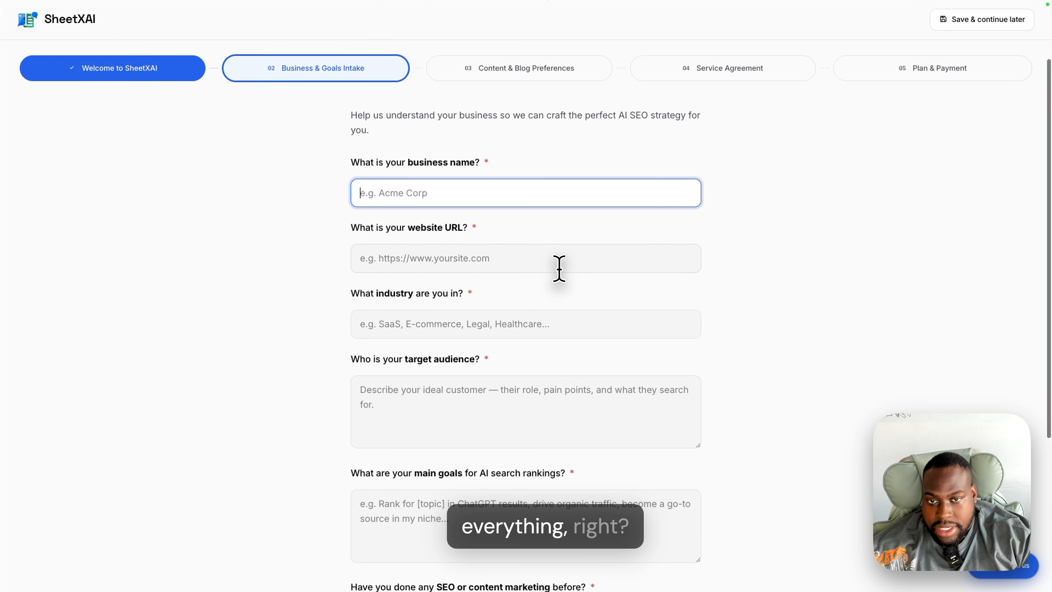
pyautogui.click(552, 183)
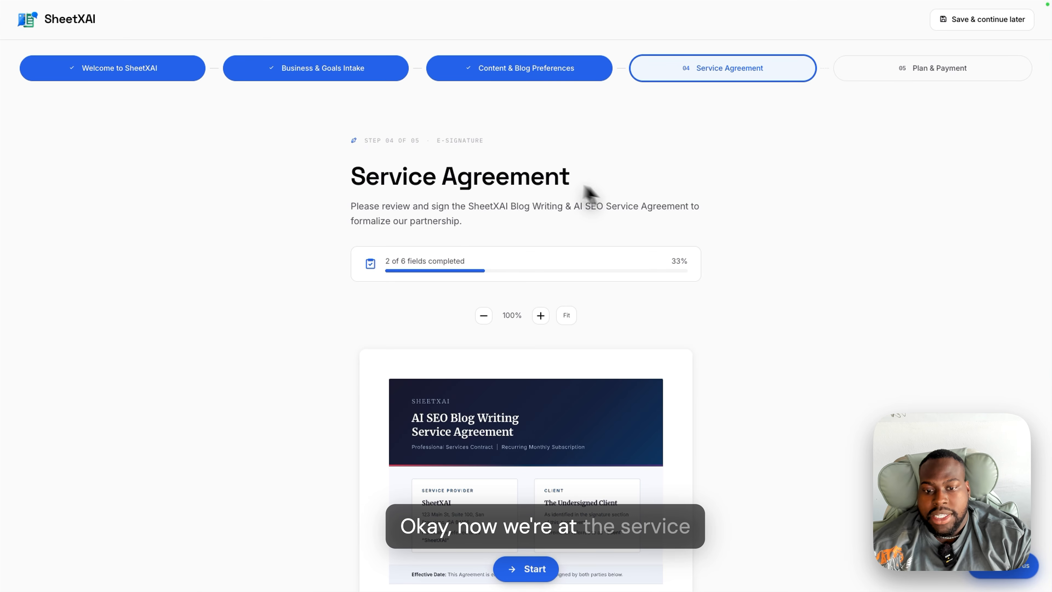
# - Add the client's typed signature to the Service Agreement and adopt it
pyautogui.scroll(-20, 630, 301)
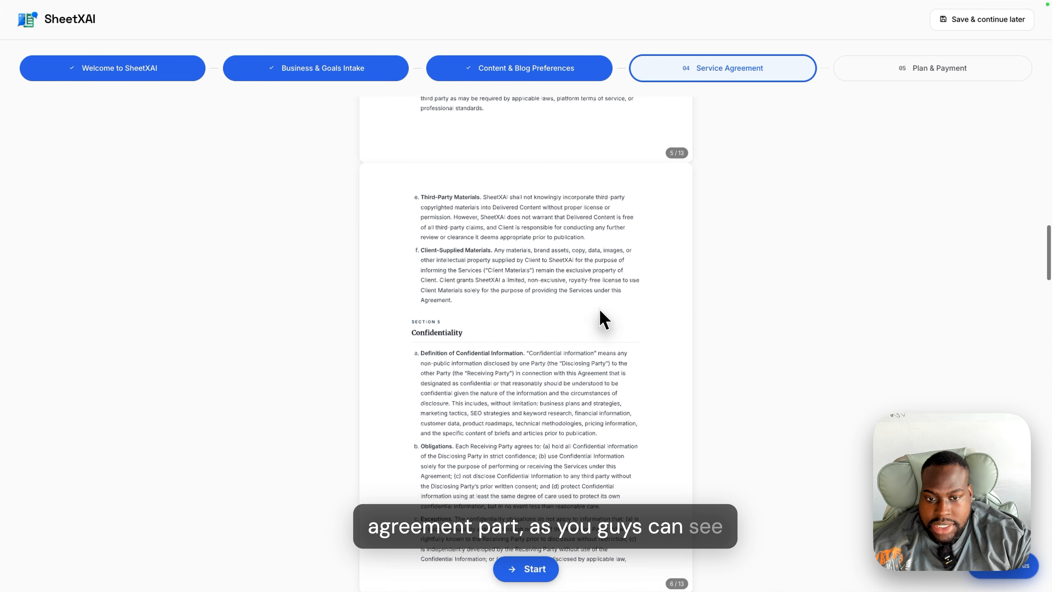
pyautogui.scroll(-10, 604, 319)
pyautogui.click(523, 569)
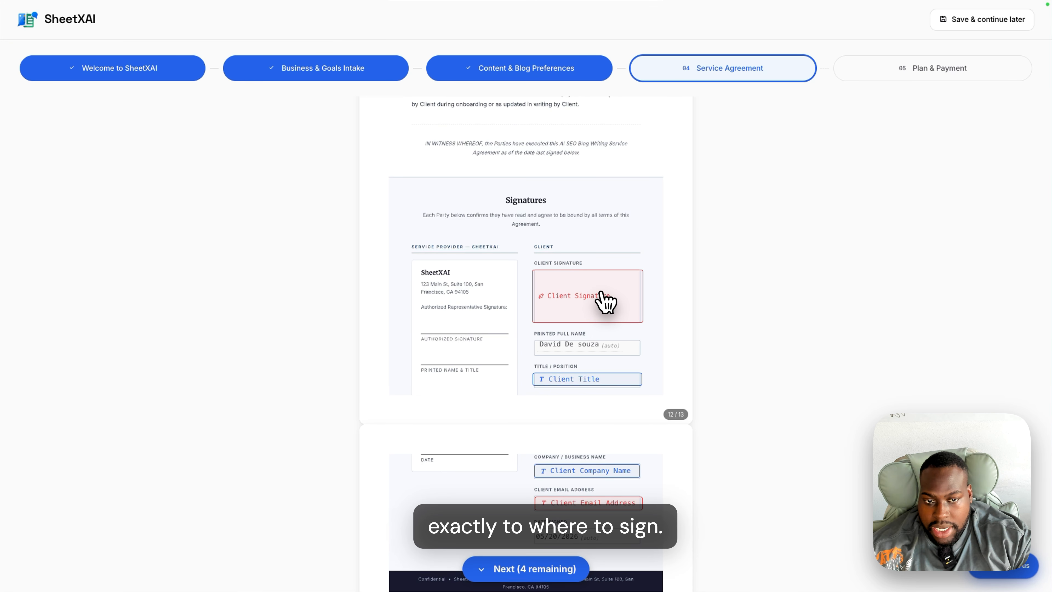
pyautogui.click(606, 302)
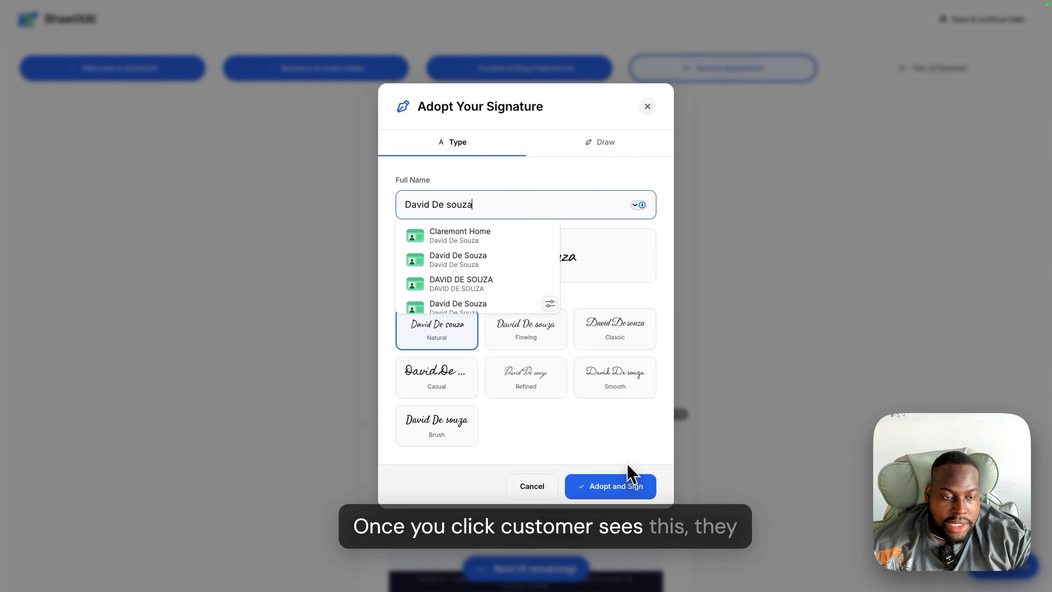
pyautogui.click(590, 271)
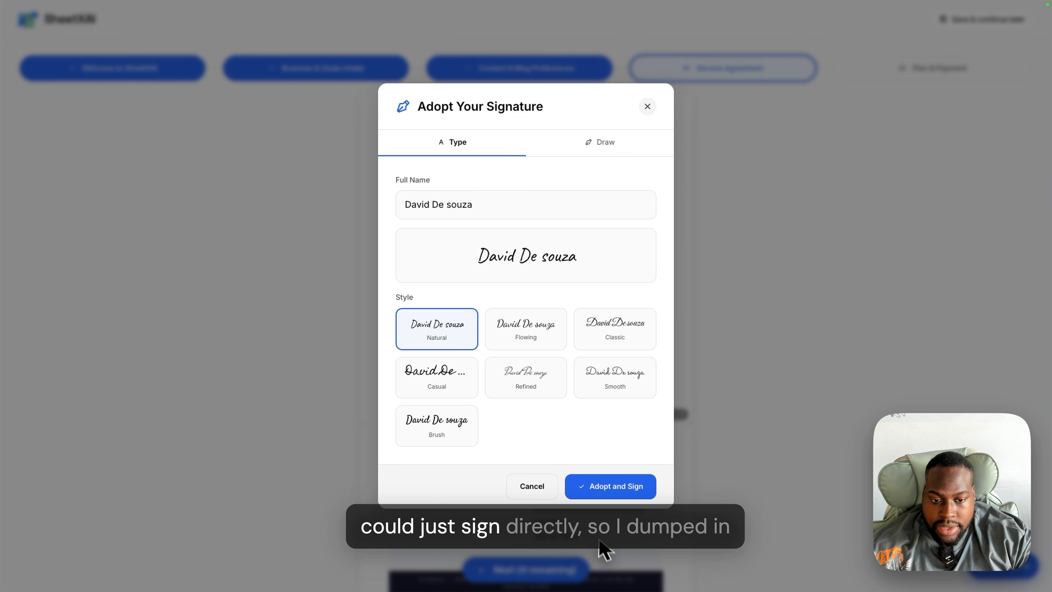
pyautogui.click(624, 499)
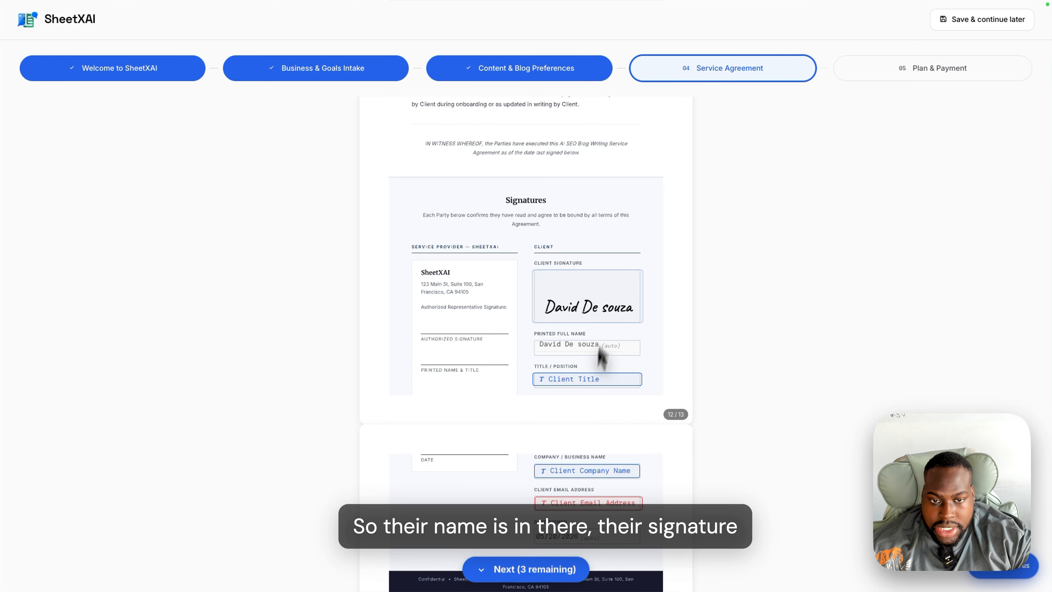
# - Fill title Founder and company SheetXAI, finish, accept the legal consent, and continue
pyautogui.scroll(-2, 547, 568)
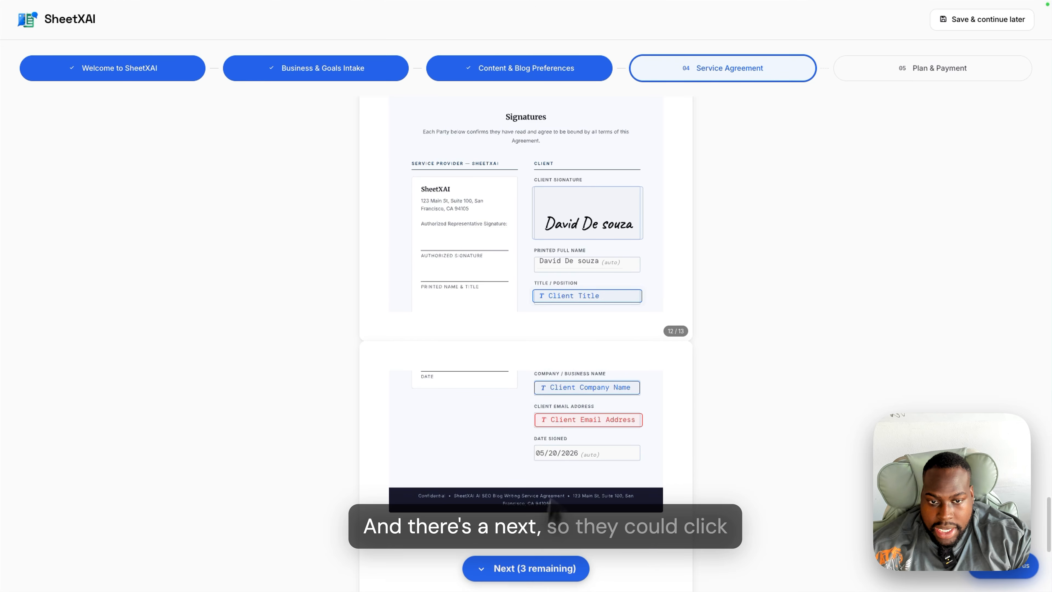
pyautogui.click(584, 295)
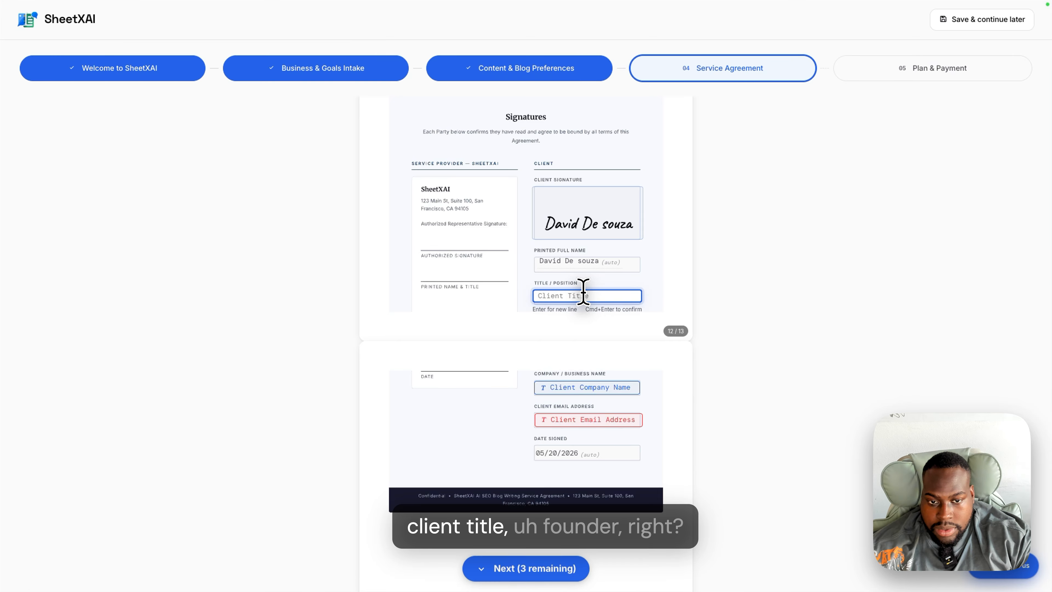
pyautogui.write('Founder')
pyautogui.press('super+Return')
pyautogui.click(589, 387)
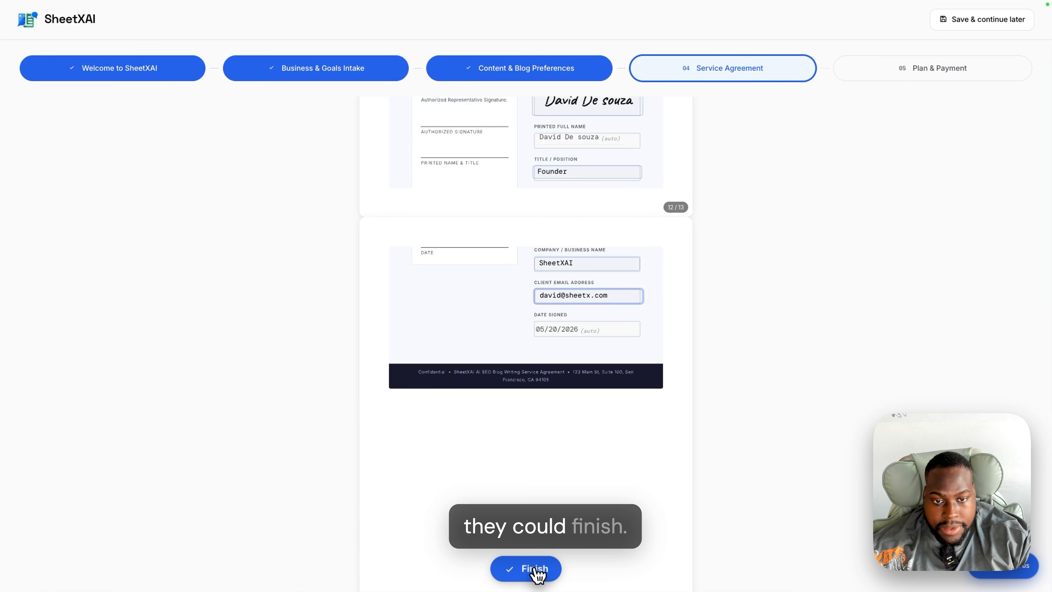
pyautogui.click(536, 570)
pyautogui.click(445, 461)
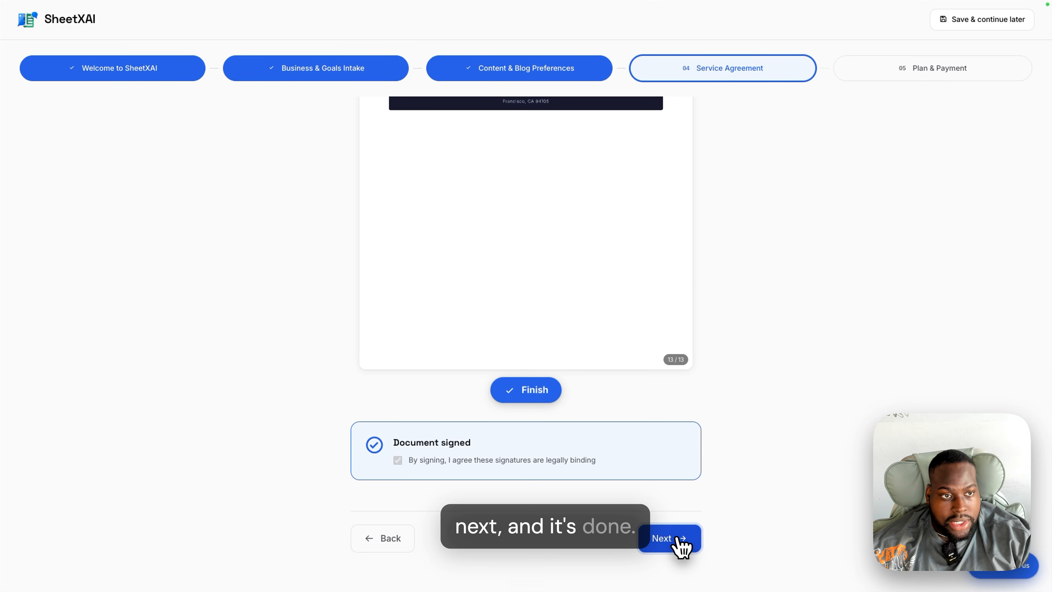
pyautogui.click(679, 539)
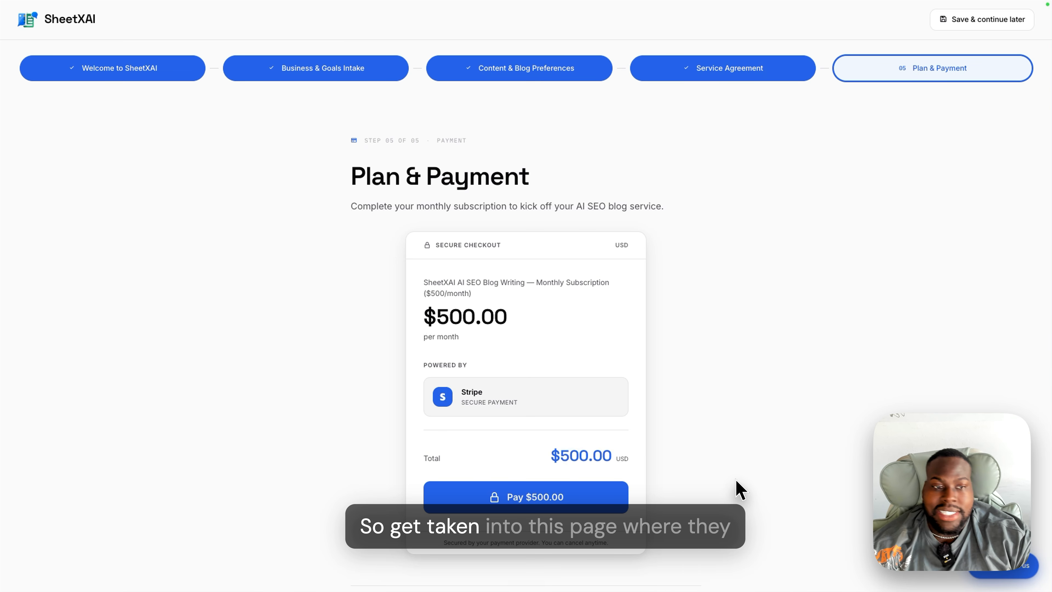
# - Start the $500.00 monthly payment, then save progress and e-mail a continue link
pyautogui.scroll(-2, 588, 414)
pyautogui.scroll(2, 587, 392)
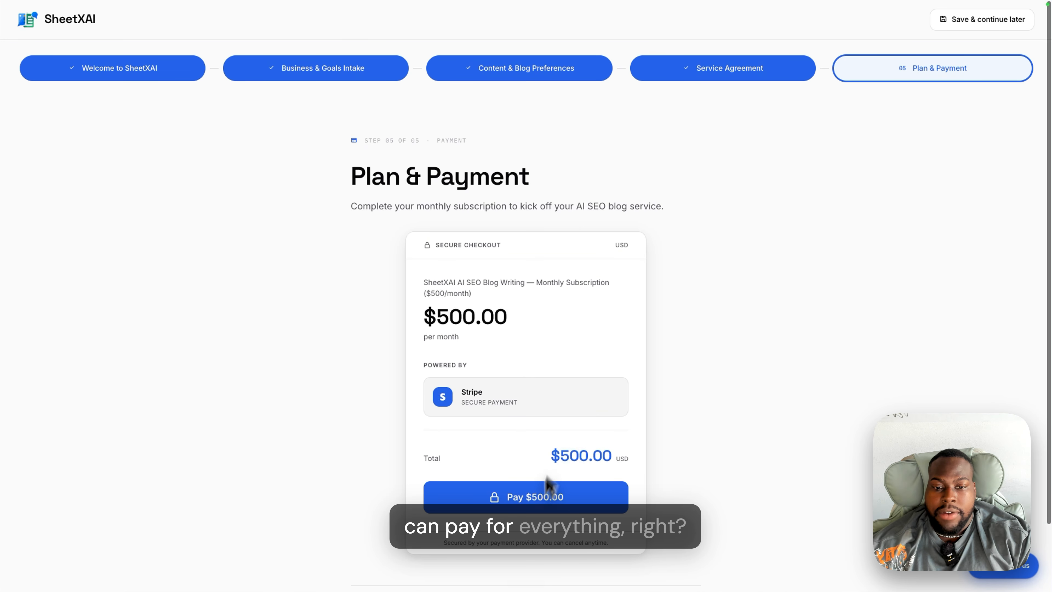
pyautogui.click(543, 500)
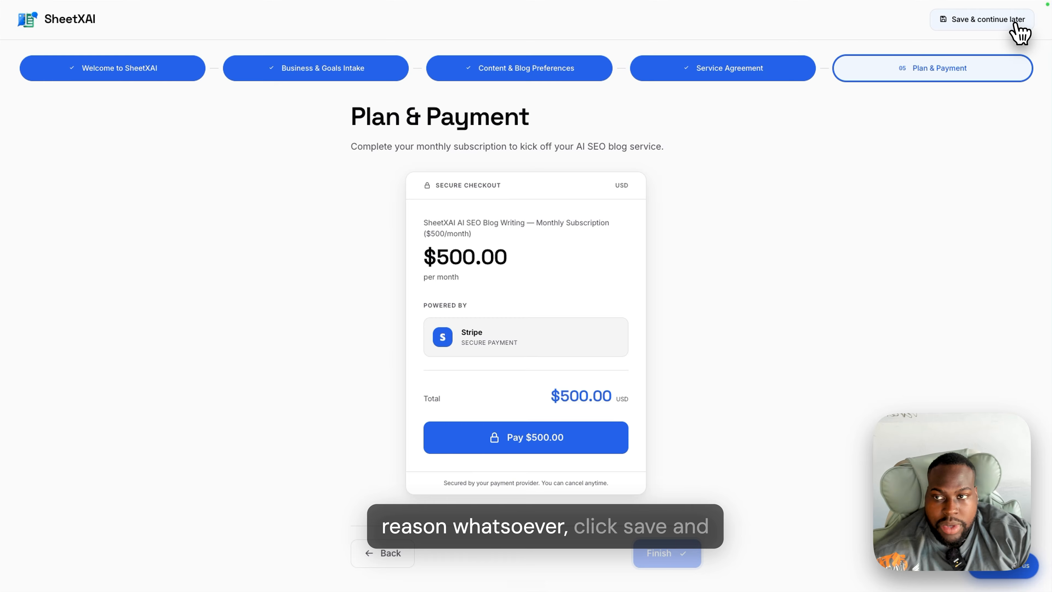
pyautogui.click(1016, 25)
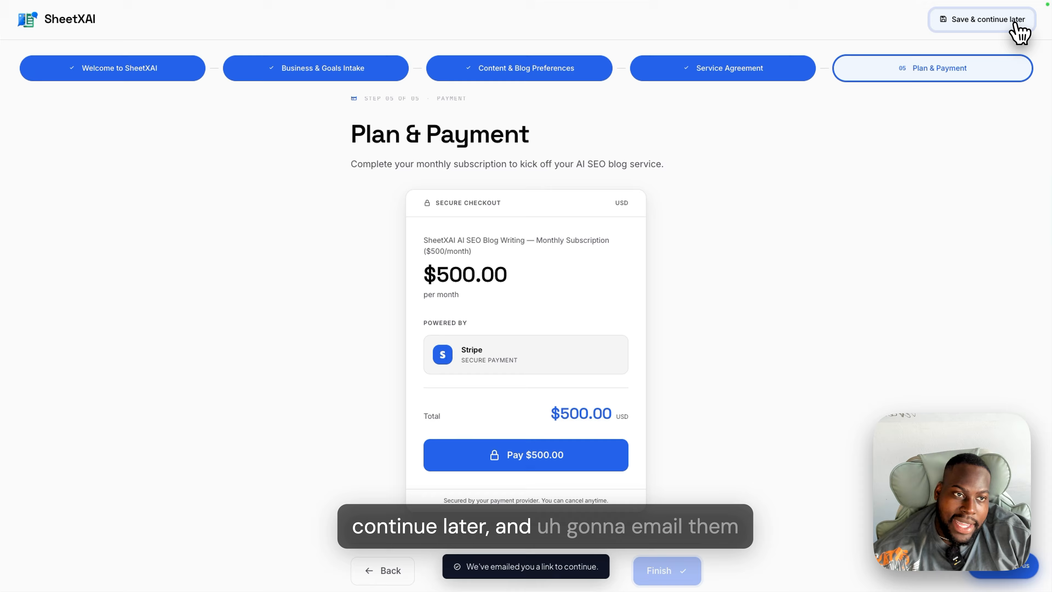